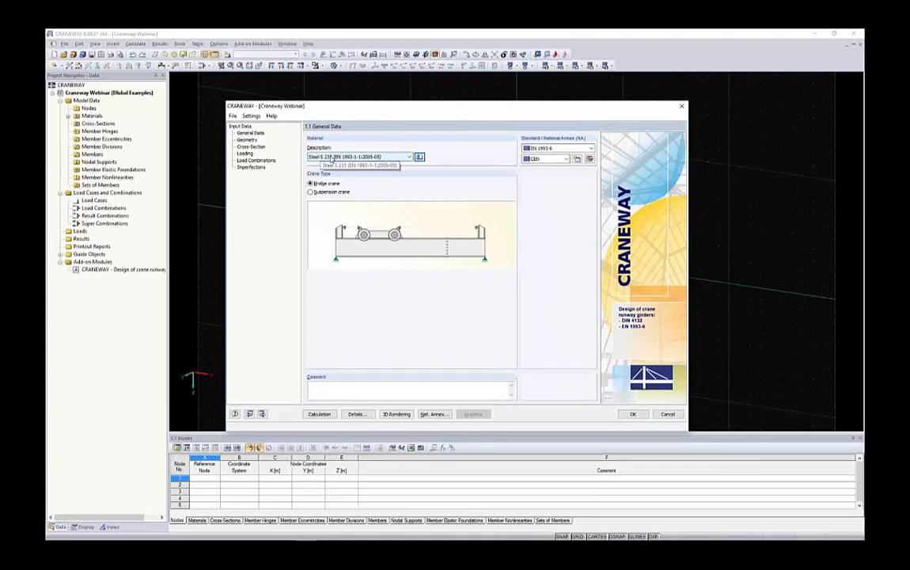
Examine the available steel grades in the material list and in the EN 1993-1-1:2005-05 material library.
left_click(333, 157)
scroll(434, 311, "down", 3)
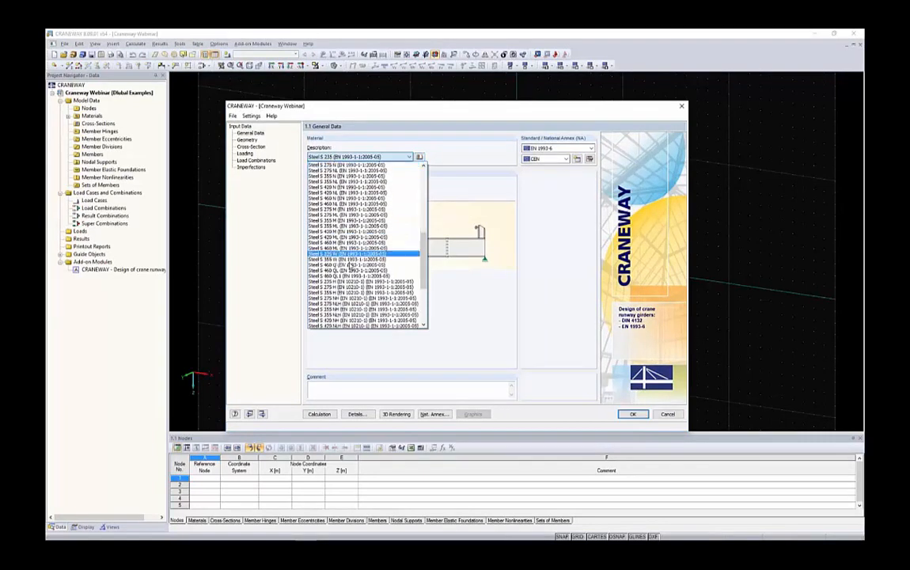
left_click_drag(424, 300, 431, 189)
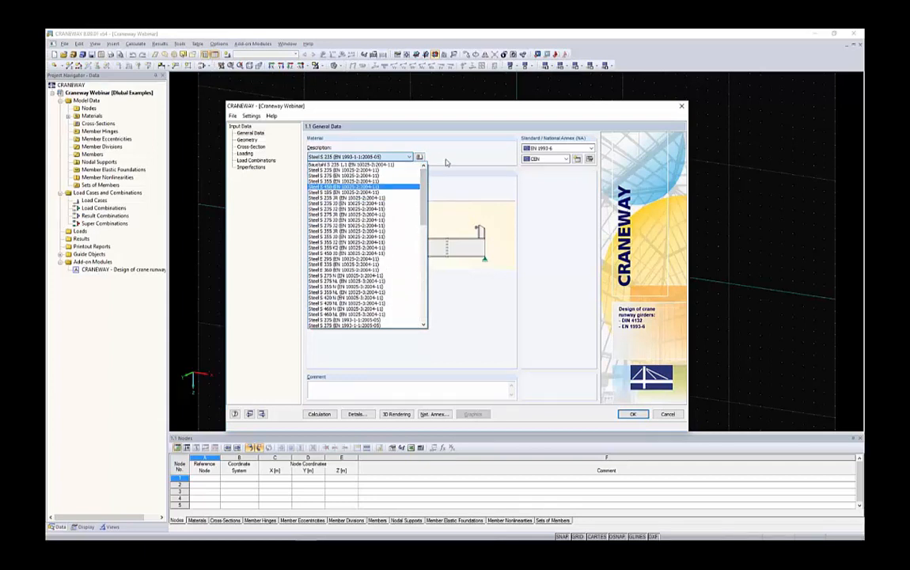
left_click(422, 158)
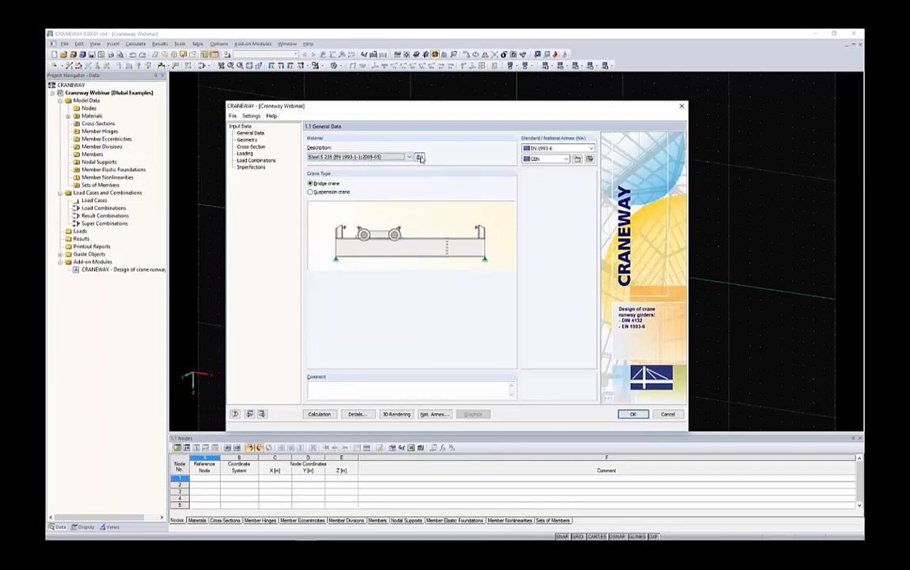
left_click(421, 157)
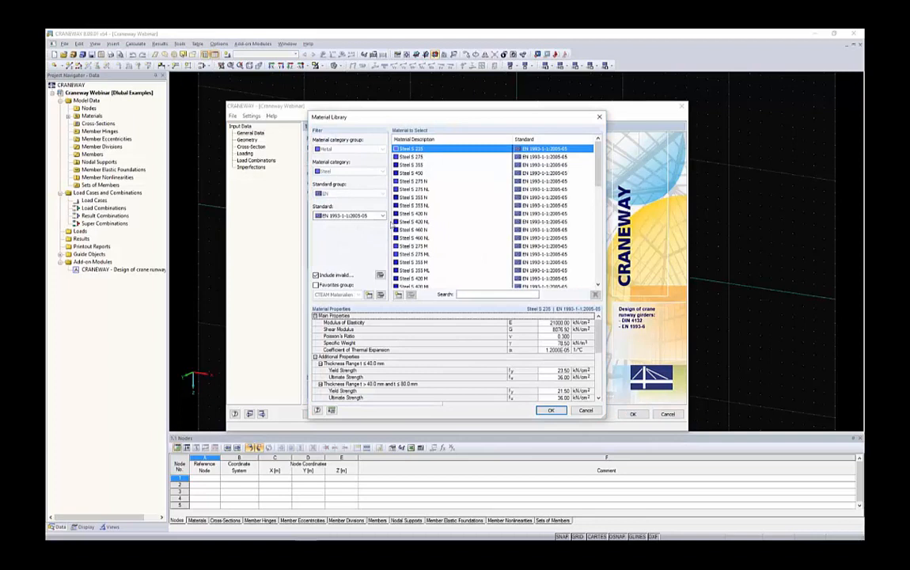
scroll(478, 199, "down", 6)
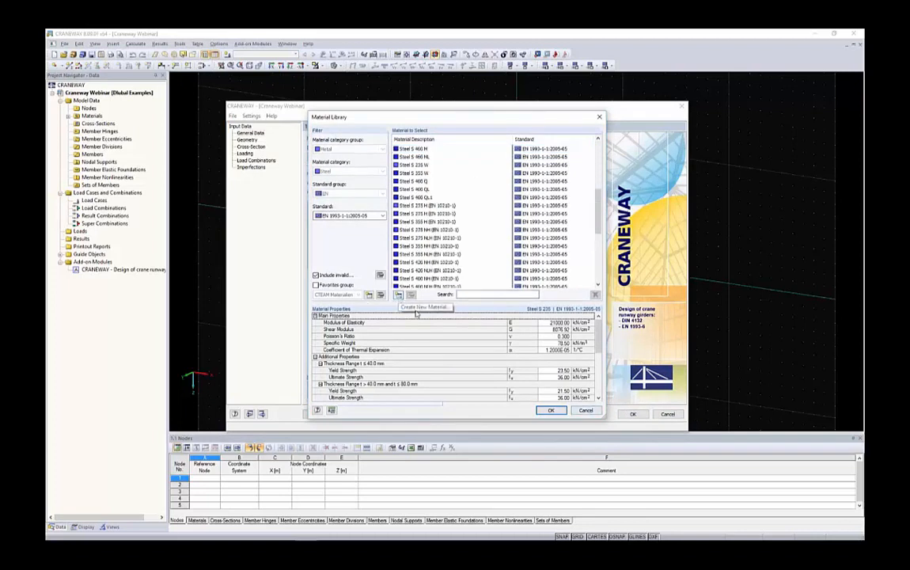
left_click(585, 411)
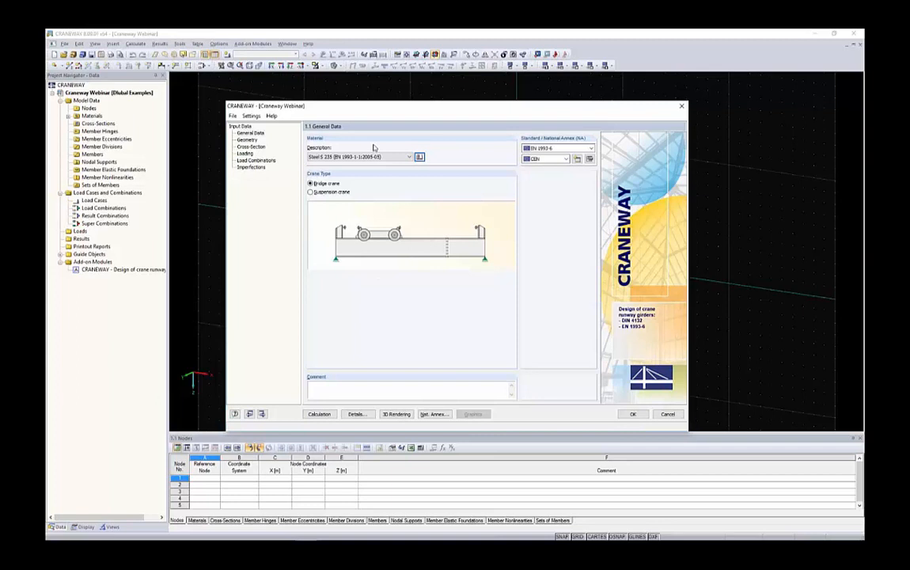
Set the girder material to Steel S 355 (EN 1993-1-1:2005-05) and the design standard to EN 1993-6.
left_click(364, 157)
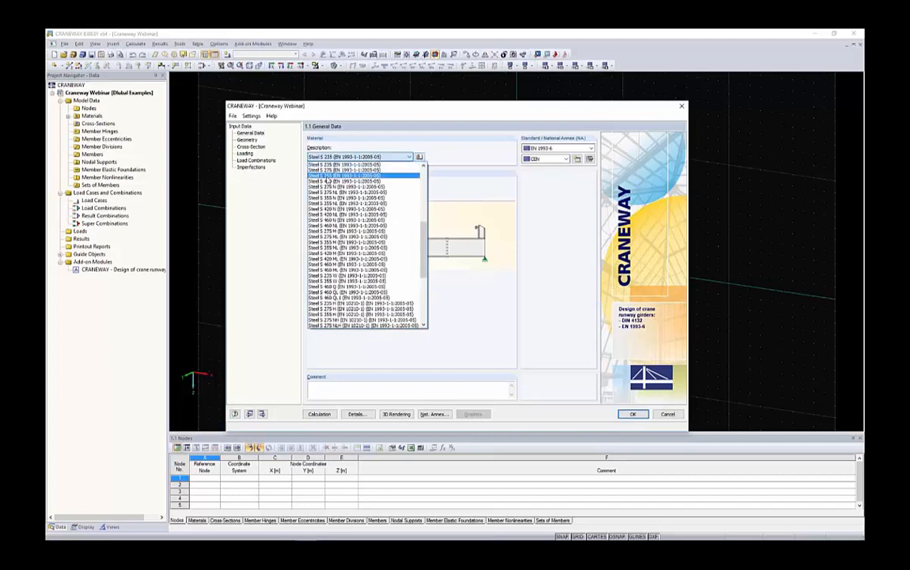
left_click(335, 176)
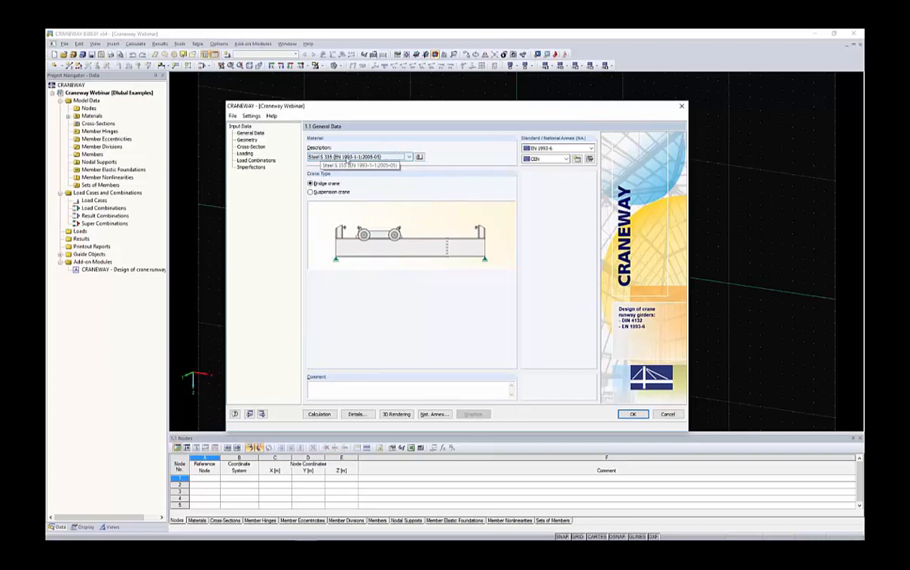
left_click(546, 148)
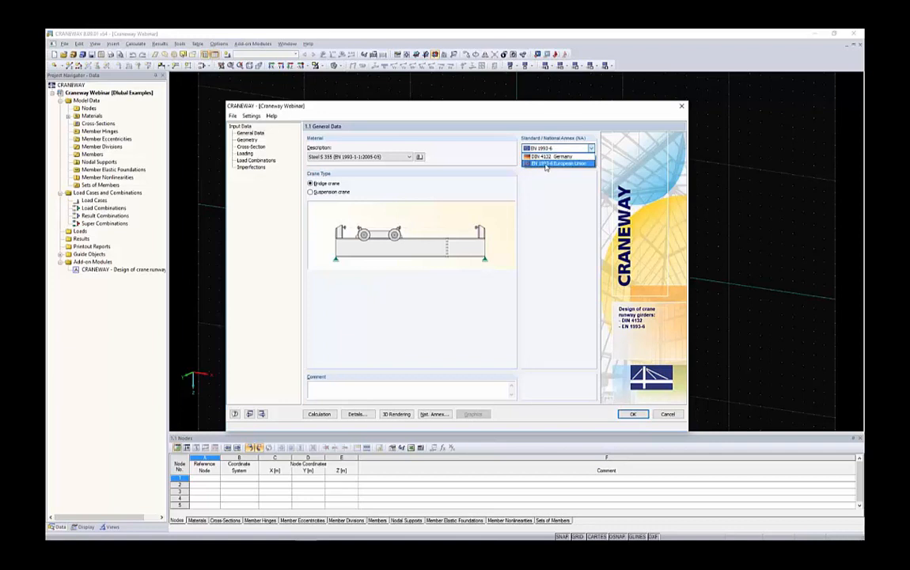
left_click(549, 164)
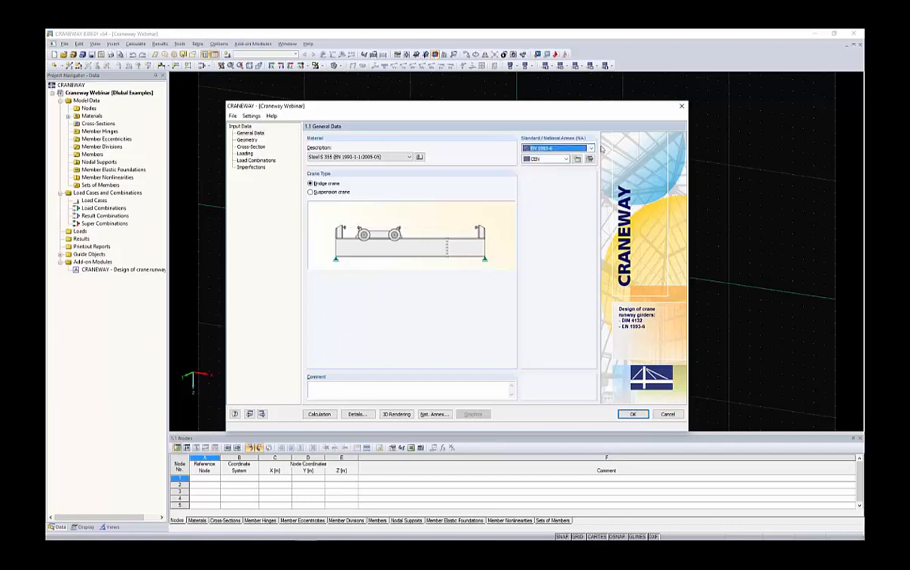
Examine the available national annexes and the partial safety factors of a user-defined annex based on CEN.
left_click(555, 159)
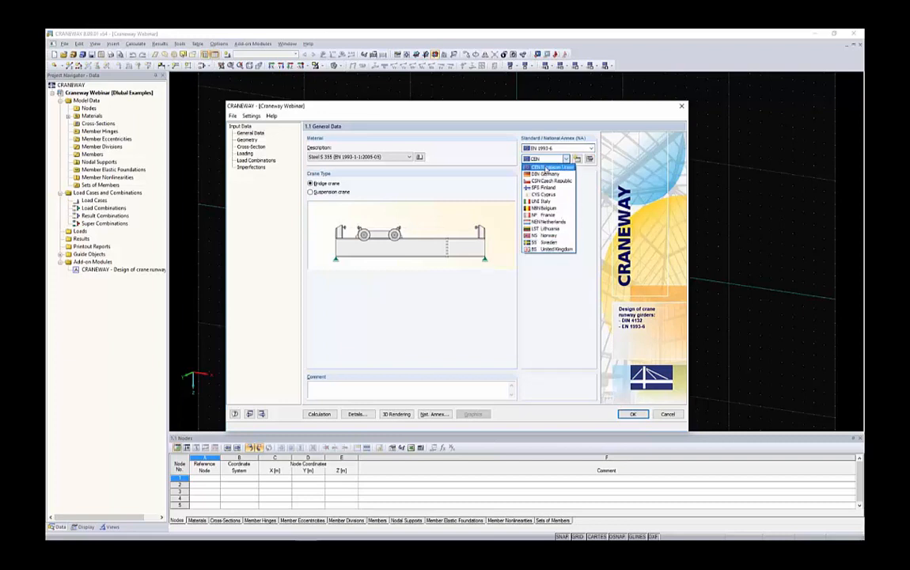
left_click(589, 171)
left_click(577, 158)
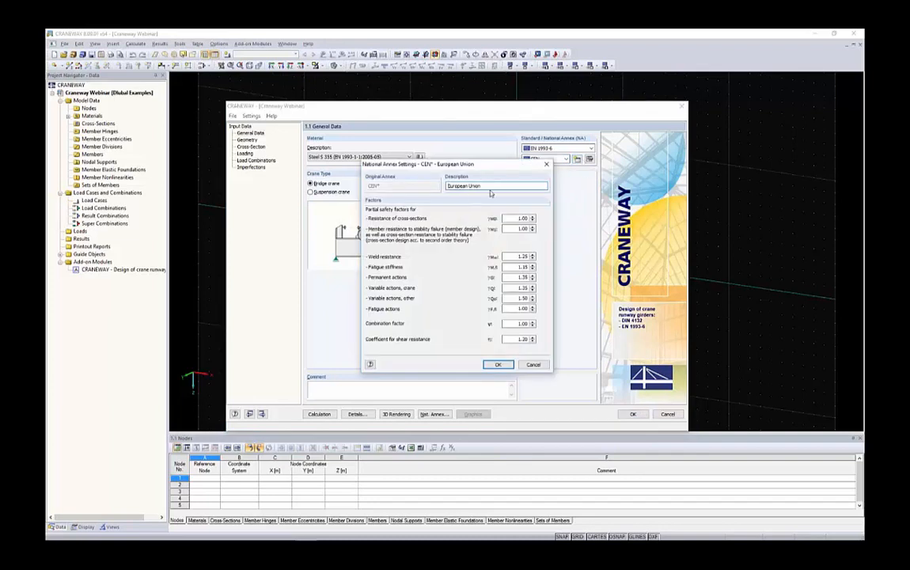
left_click_drag(490, 186, 448, 186)
left_click(533, 365)
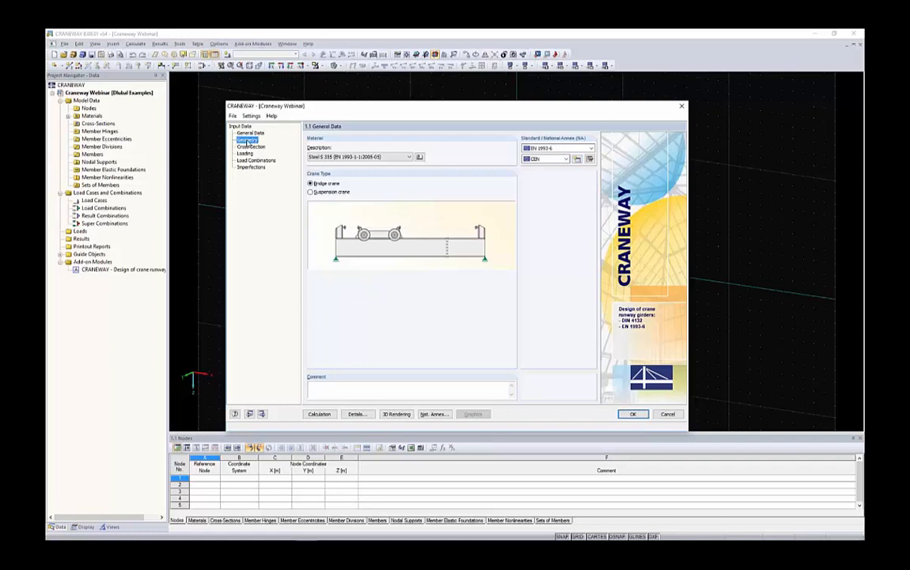
In the geometry data, set the total girder length to 28 m.
left_click(248, 141)
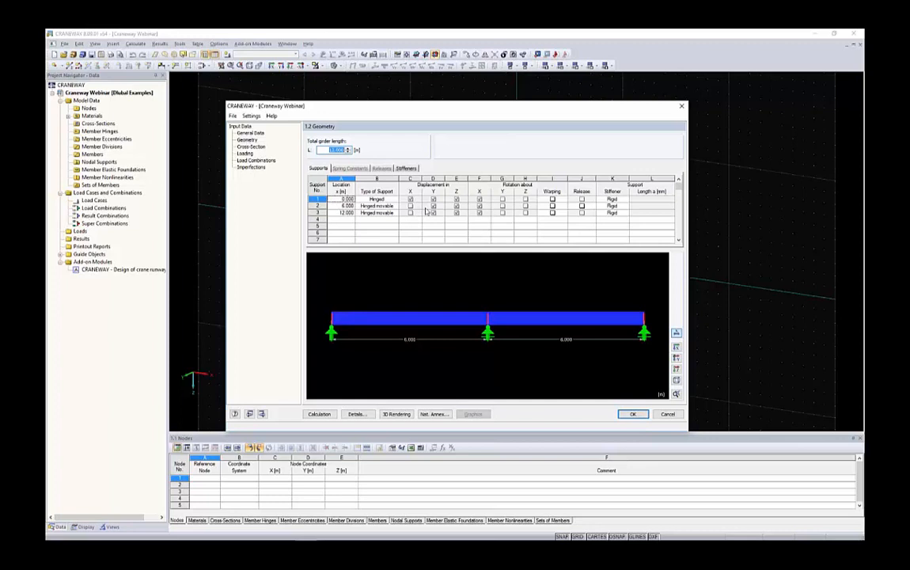
middle_click_drag(473, 261, 492, 326, "ctrl")
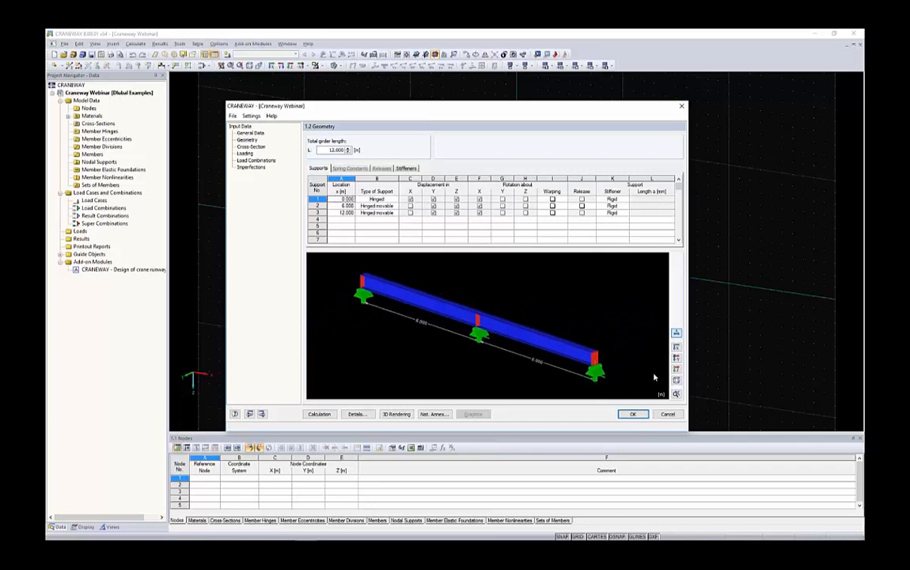
left_click(676, 381)
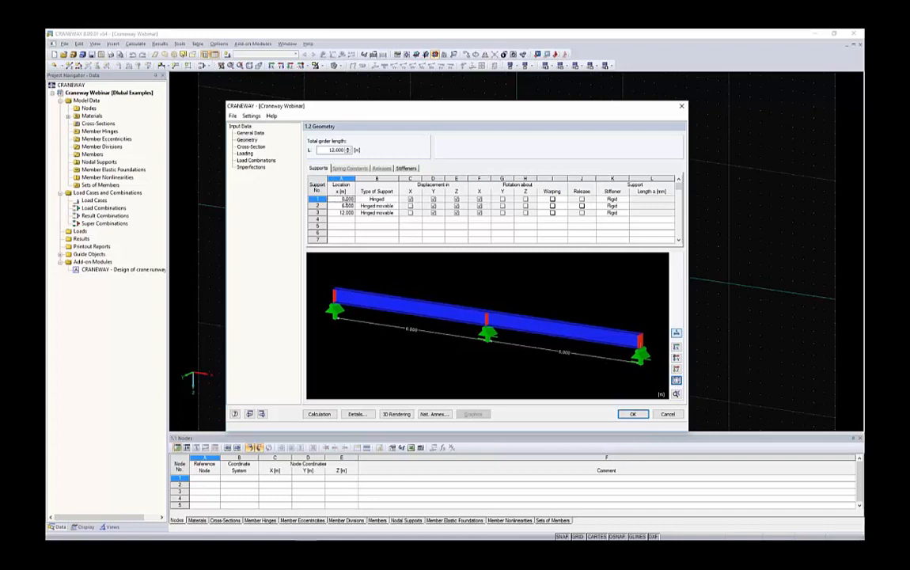
left_click_drag(325, 150, 369, 147)
type("28")
left_click(371, 200)
Place support 2 at x = 14 m and support 3 at x = 28 m along the girder.
left_click(345, 197)
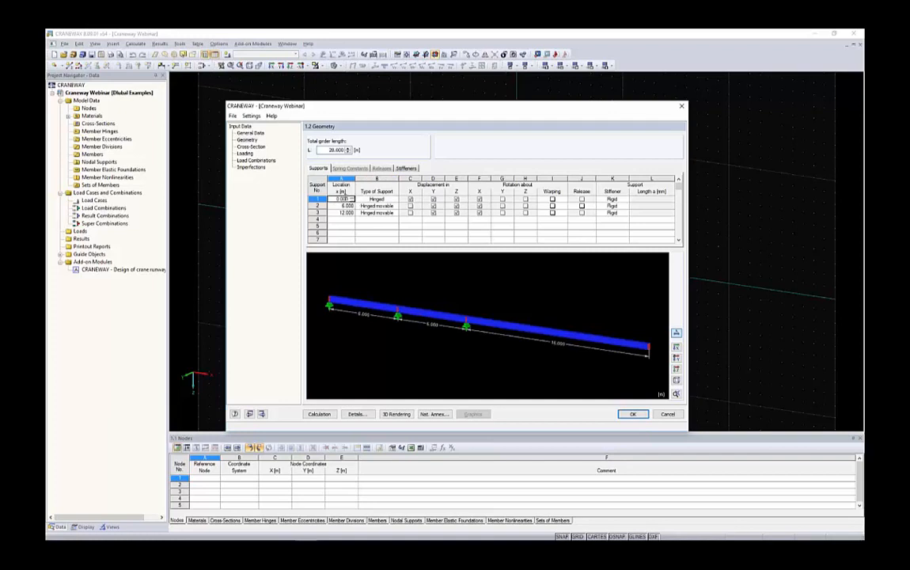
key("Down")
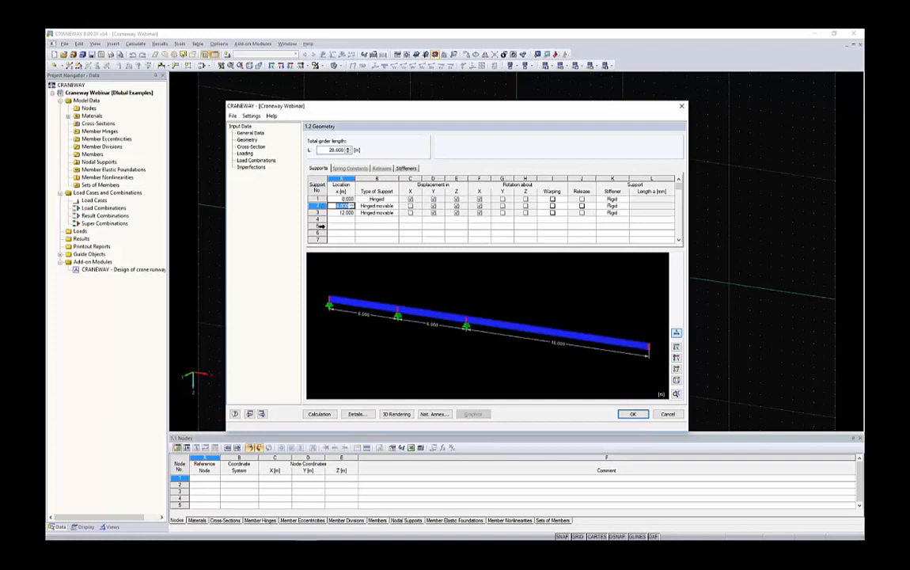
type("14")
key("Down")
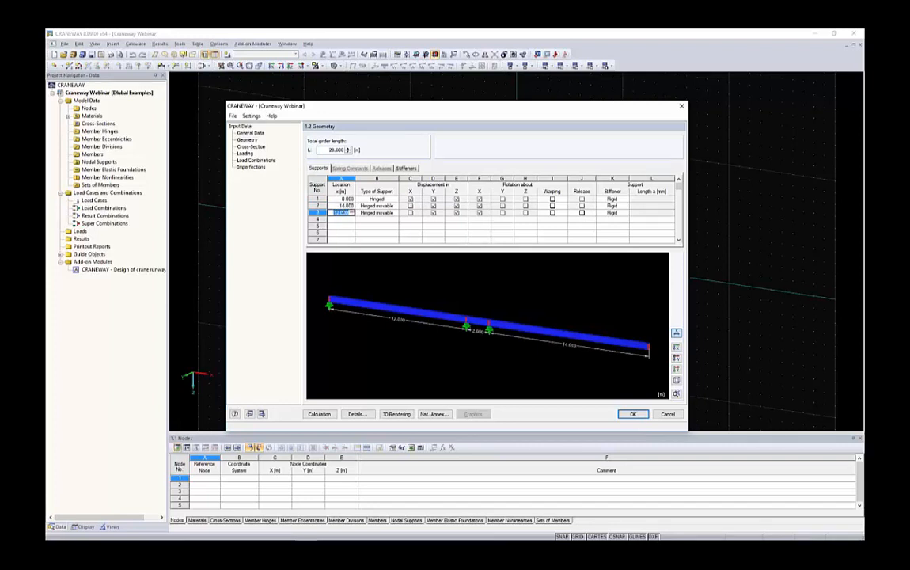
type("28")
key("Tab")
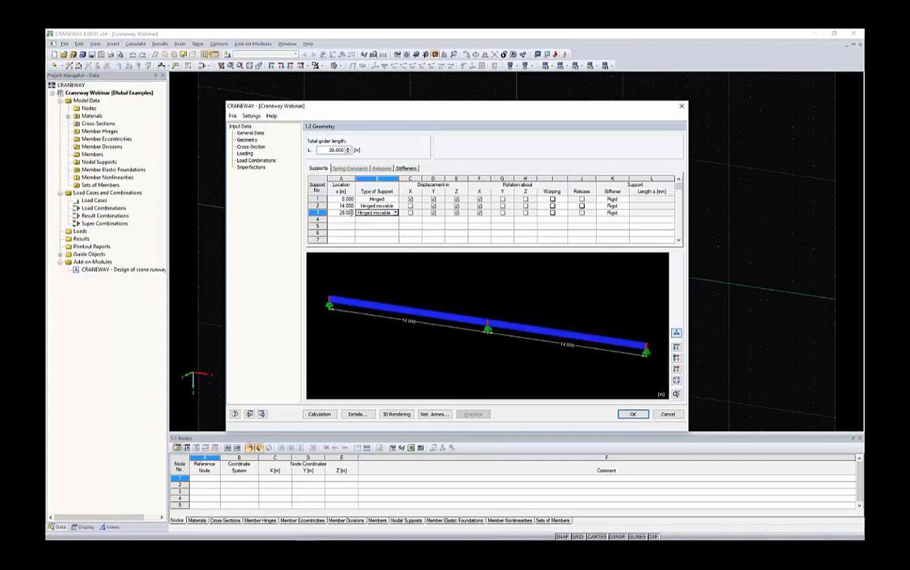
Examine the support types and the displacement and rotation restraints of the three girder supports.
left_click(376, 199)
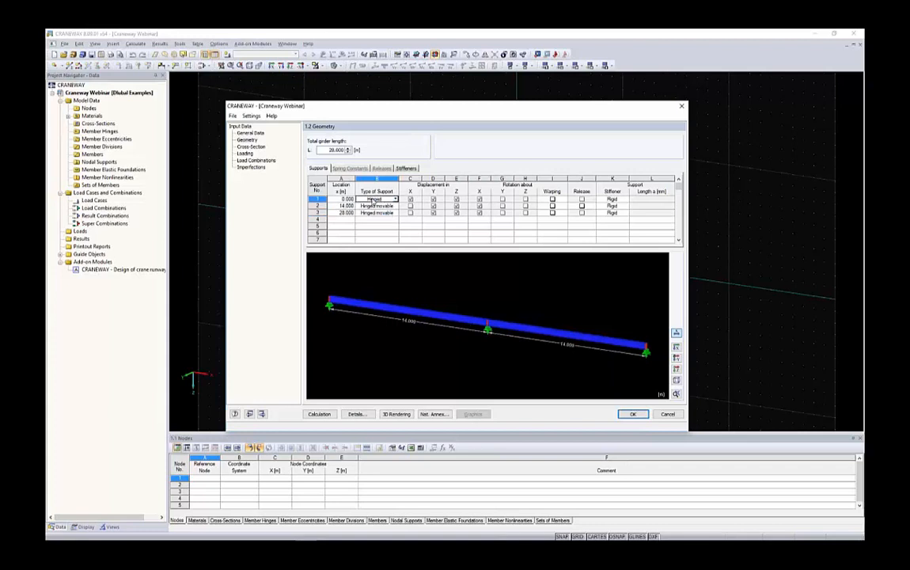
left_click(396, 198)
left_click(397, 199)
left_click(380, 206)
scroll(486, 336, "up", 2)
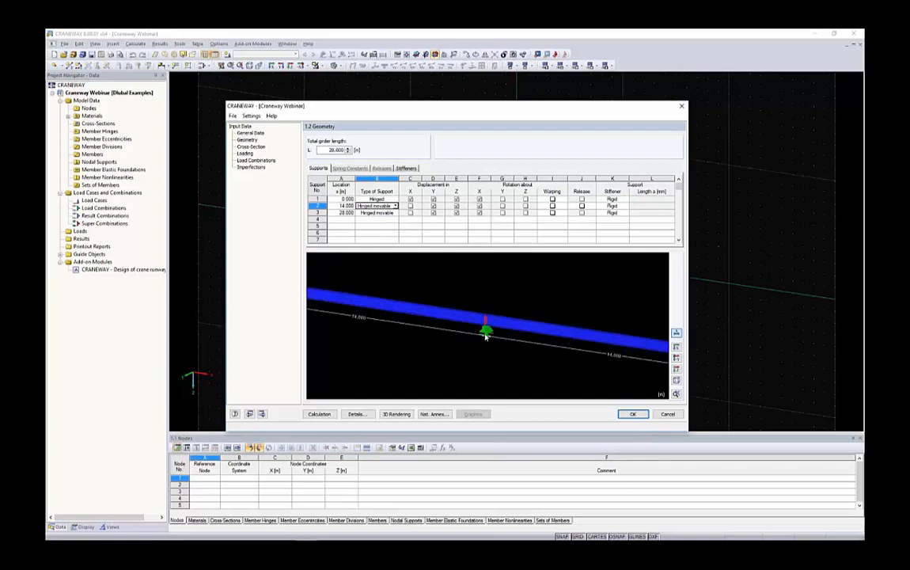
scroll(486, 334, "down", 2)
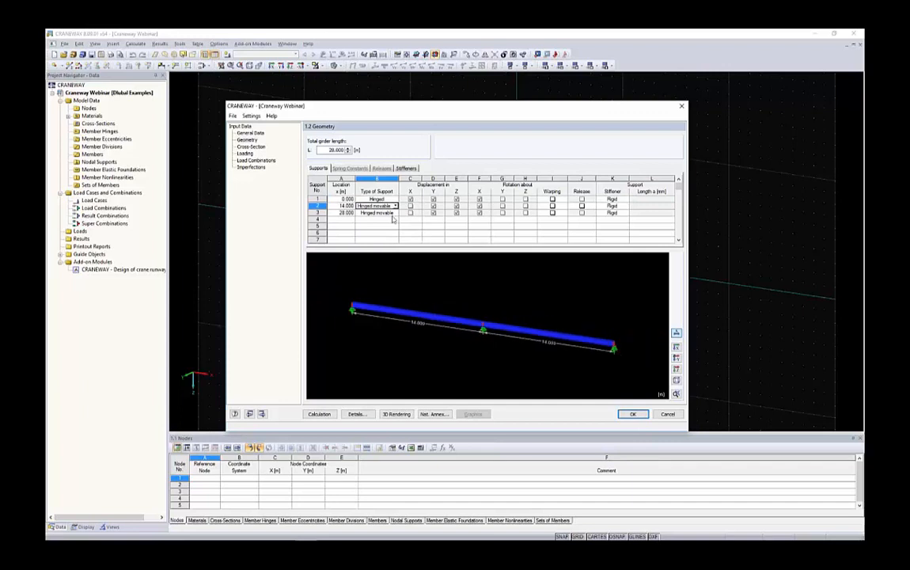
left_click_drag(411, 199, 530, 215)
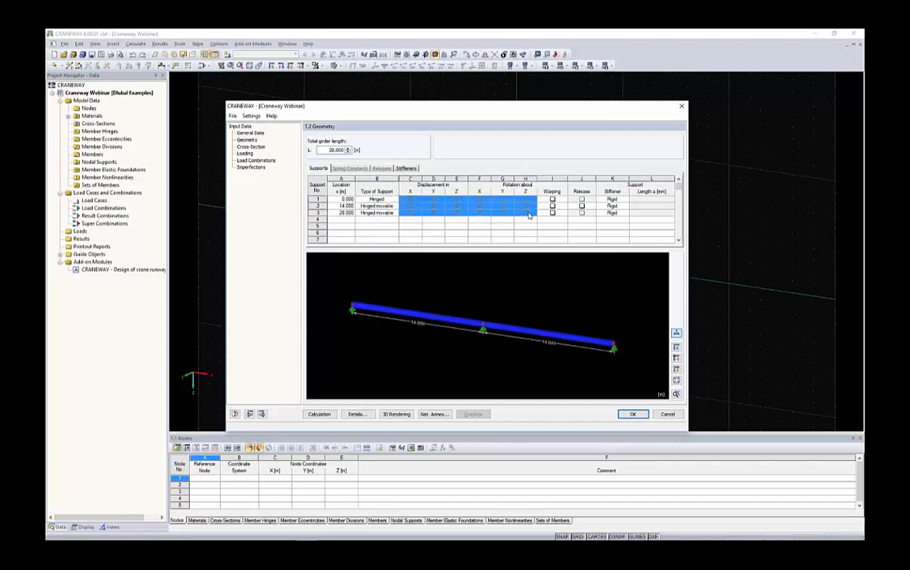
left_click(414, 199)
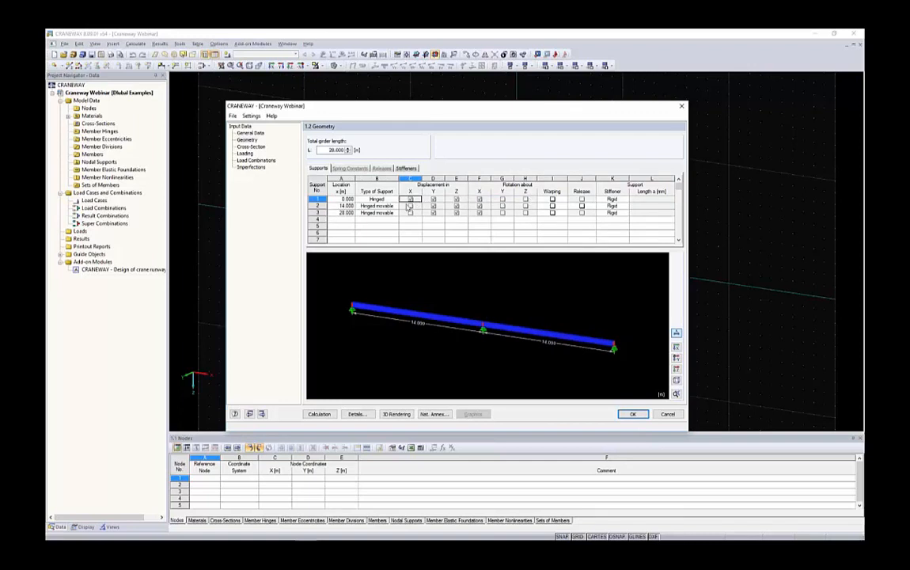
left_click(416, 206)
left_click_drag(421, 208, 519, 210)
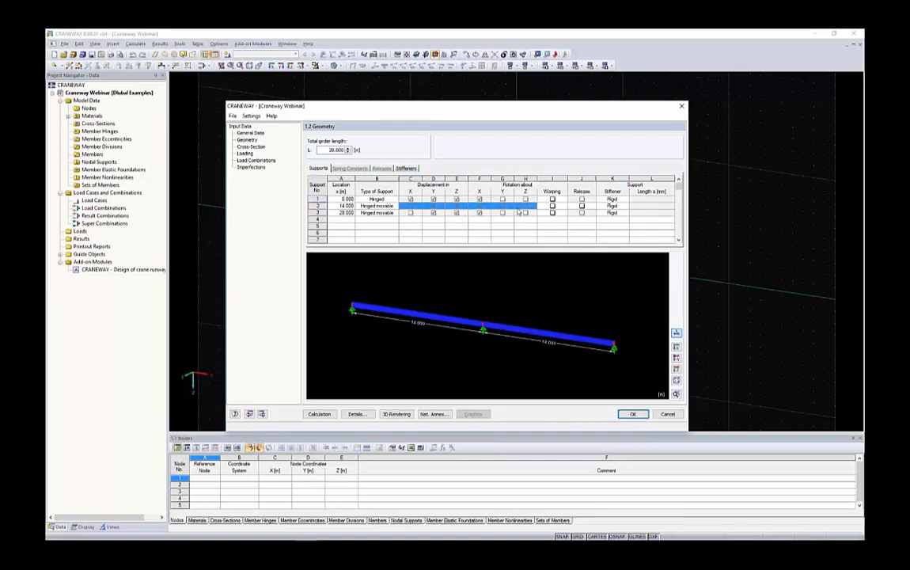
left_click(410, 207)
Try the User-defined support type on the middle support at 14 m.
left_click(390, 207)
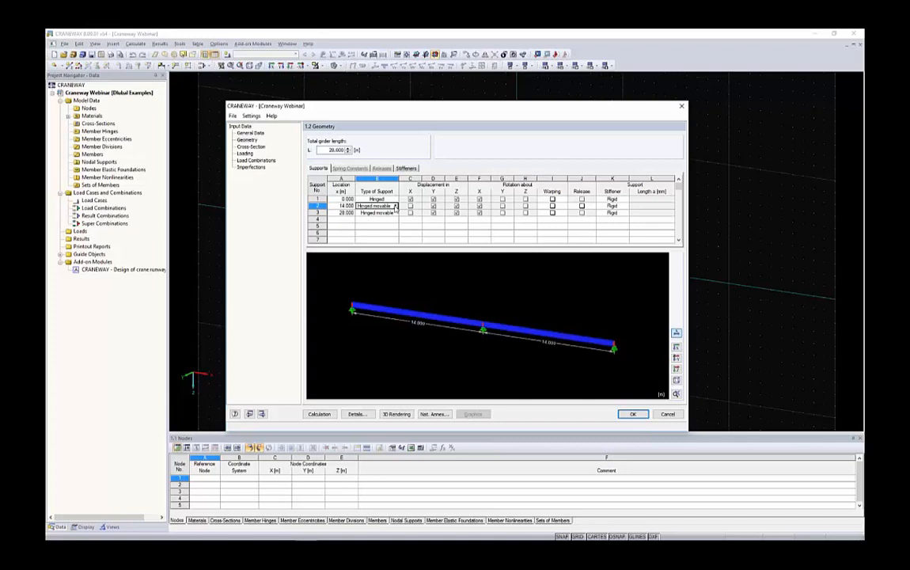
left_click(394, 206)
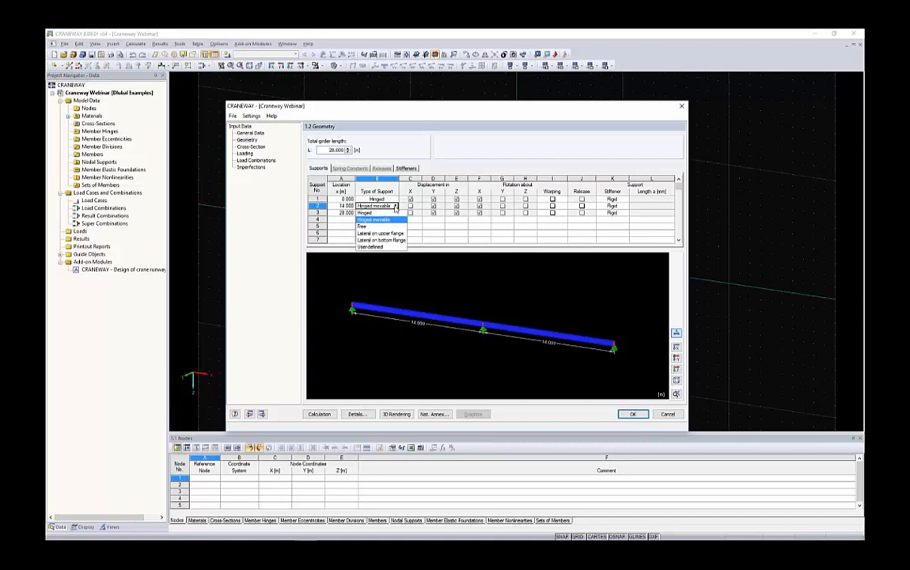
left_click(382, 247)
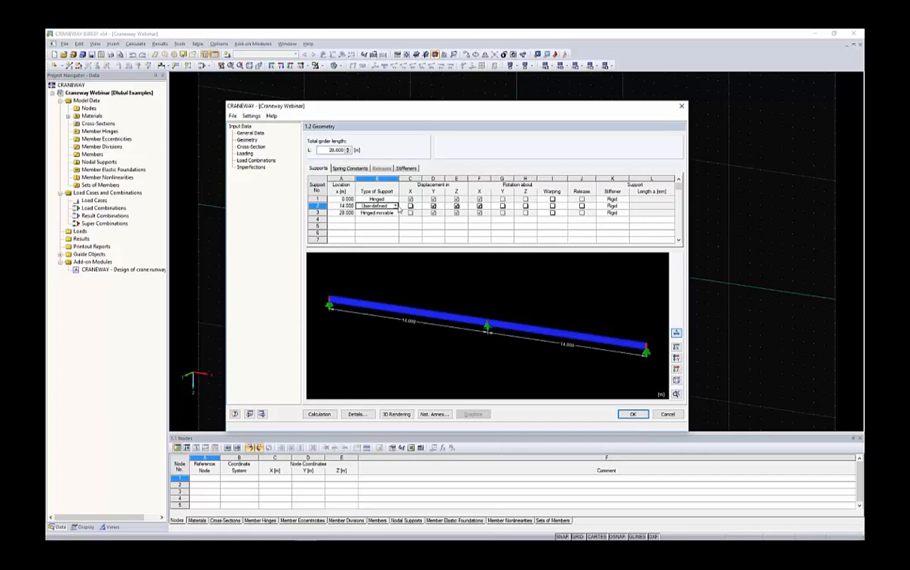
Change the middle support's type to Lateral on upper flange and inspect its position on the girder.
left_click(387, 206)
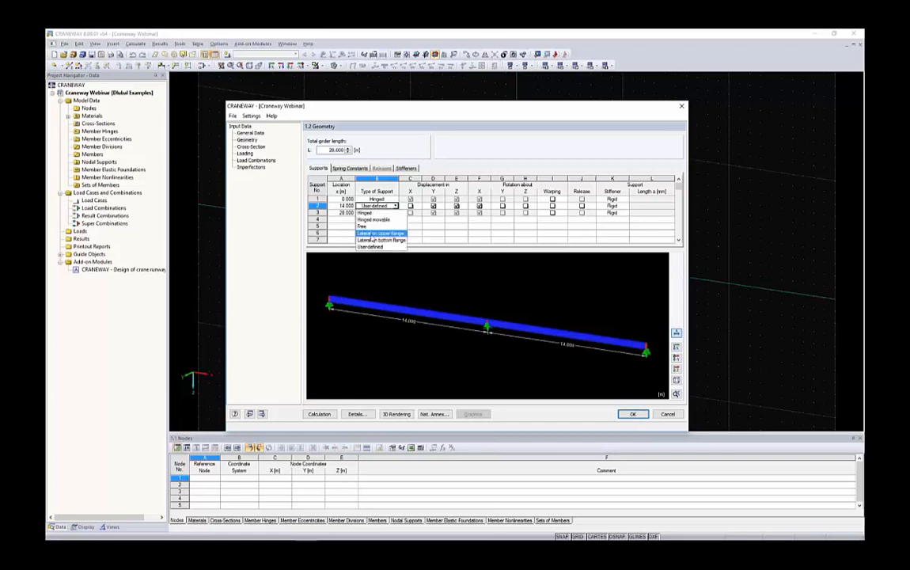
left_click(373, 234)
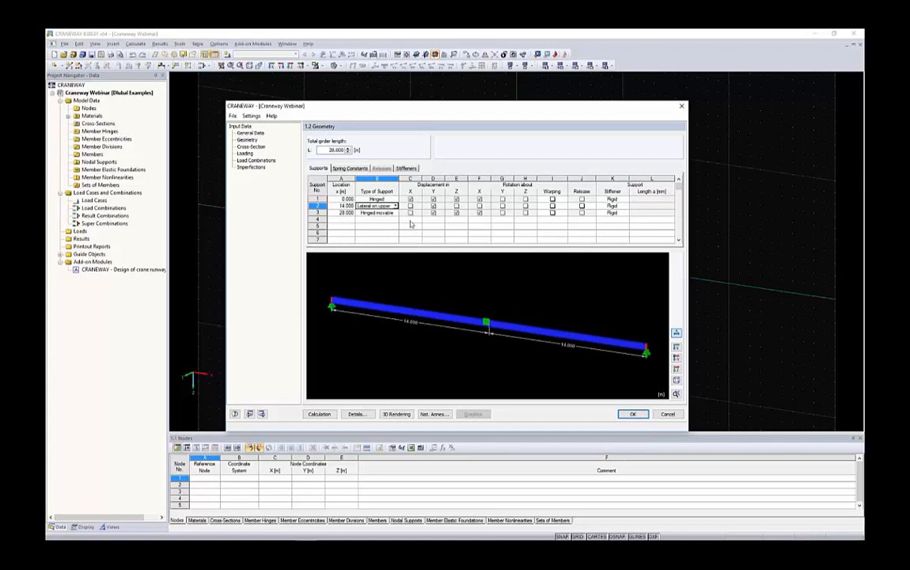
scroll(487, 321, "up", 4)
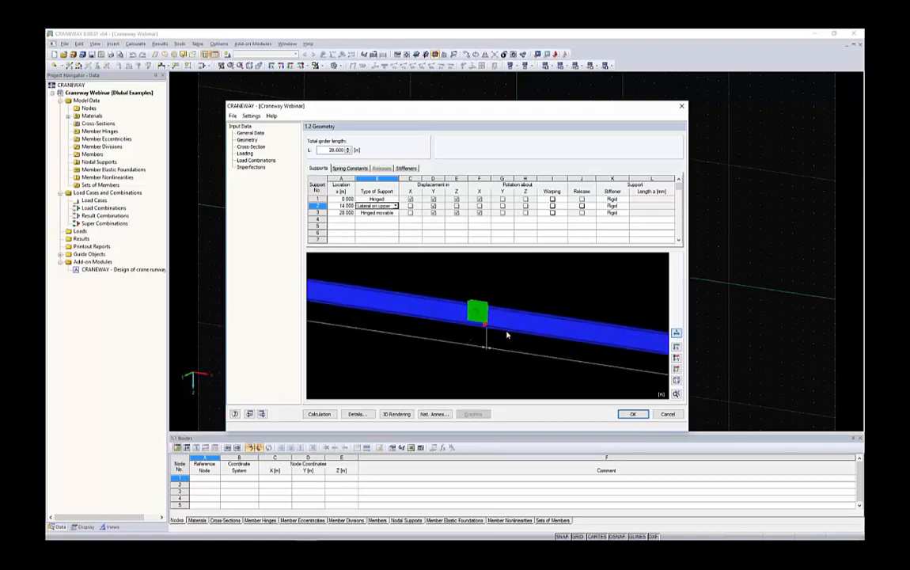
scroll(508, 335, "down", 4)
middle_click_drag(507, 335, 311, 286, "ctrl")
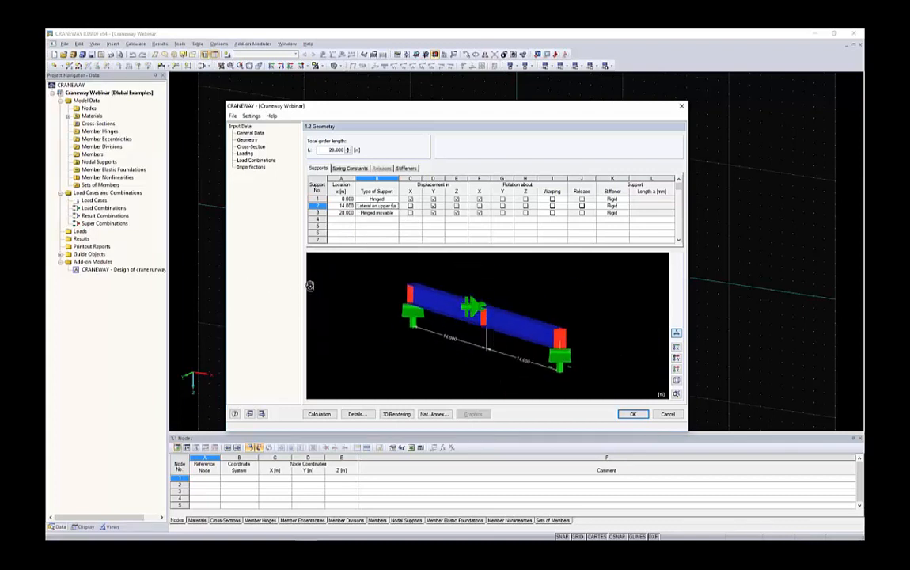
scroll(355, 307, "up", 4)
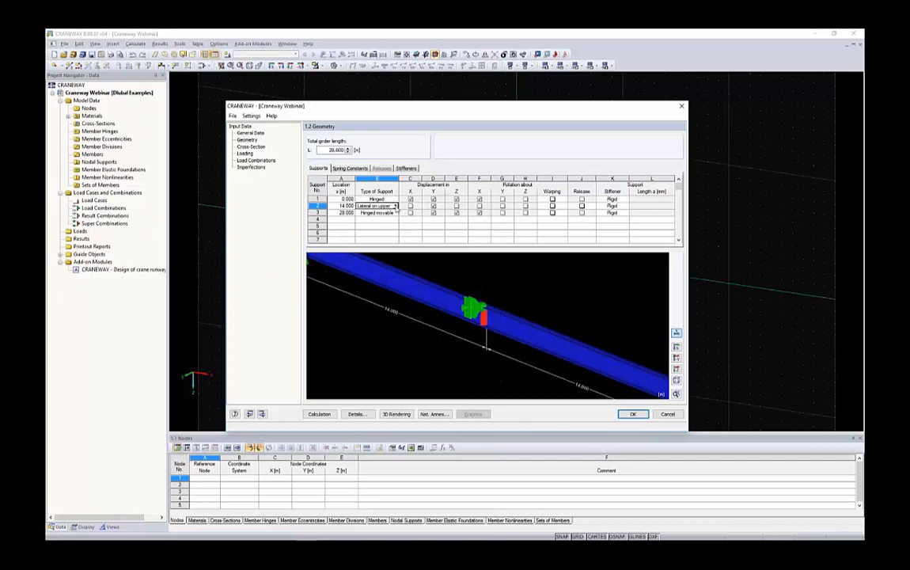
Set the middle support's type to Hinged movable and check it on the whole girder.
left_click(395, 206)
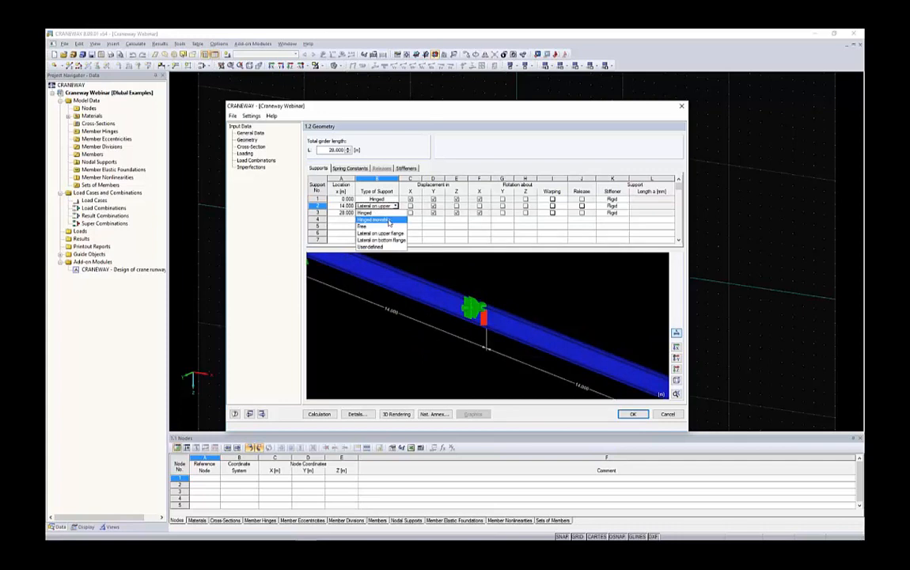
left_click(389, 222)
scroll(489, 339, "down", 1)
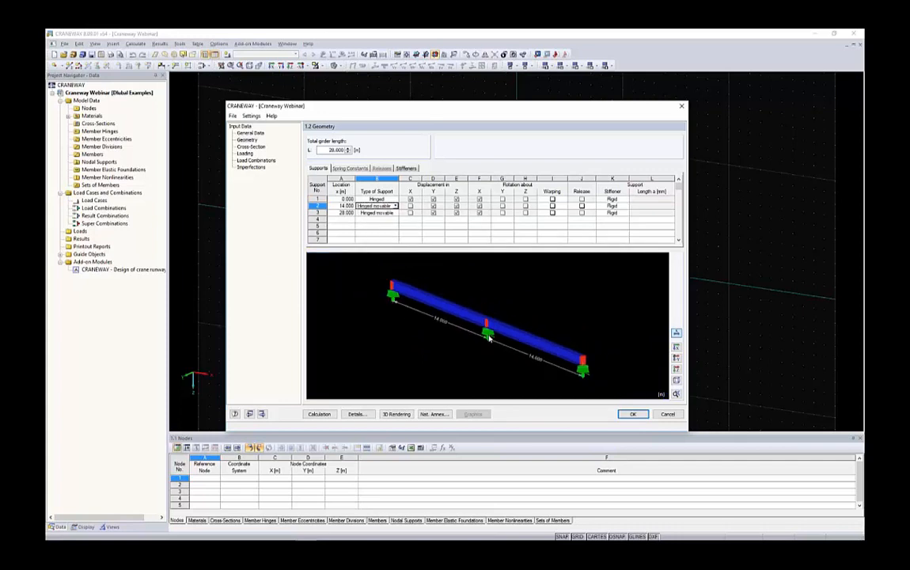
middle_click_drag(503, 311, 565, 317, "ctrl")
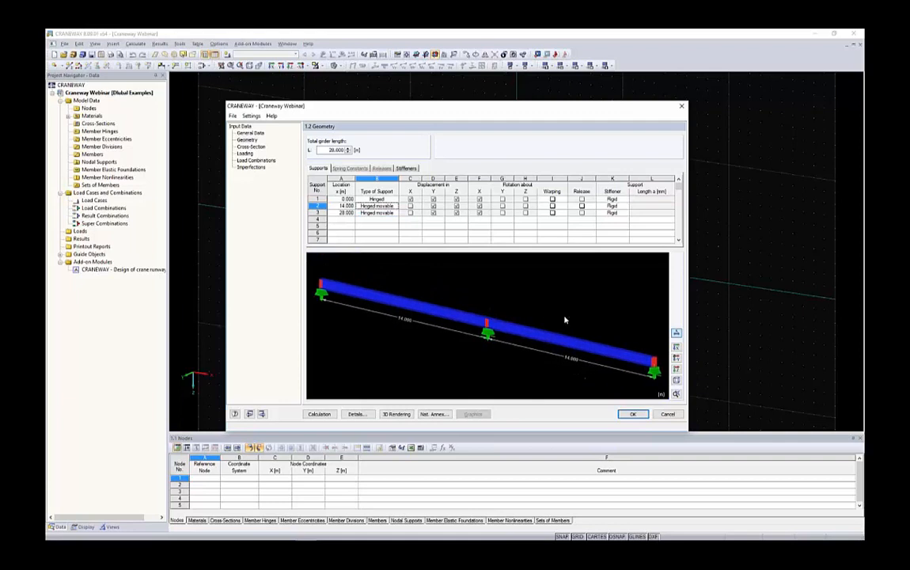
scroll(564, 317, "down", 1)
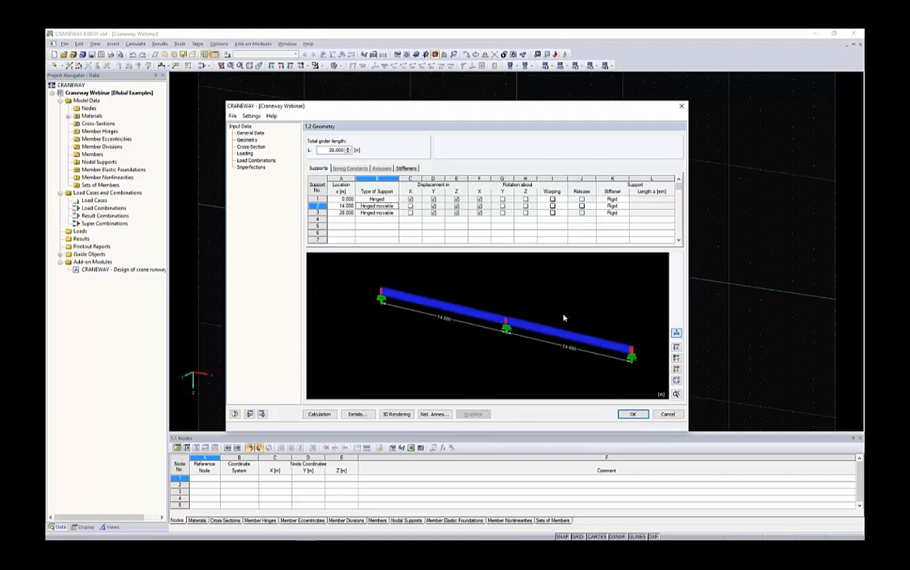
Activate a release at the middle support at 14 m and look at its release conditions.
left_click(583, 206)
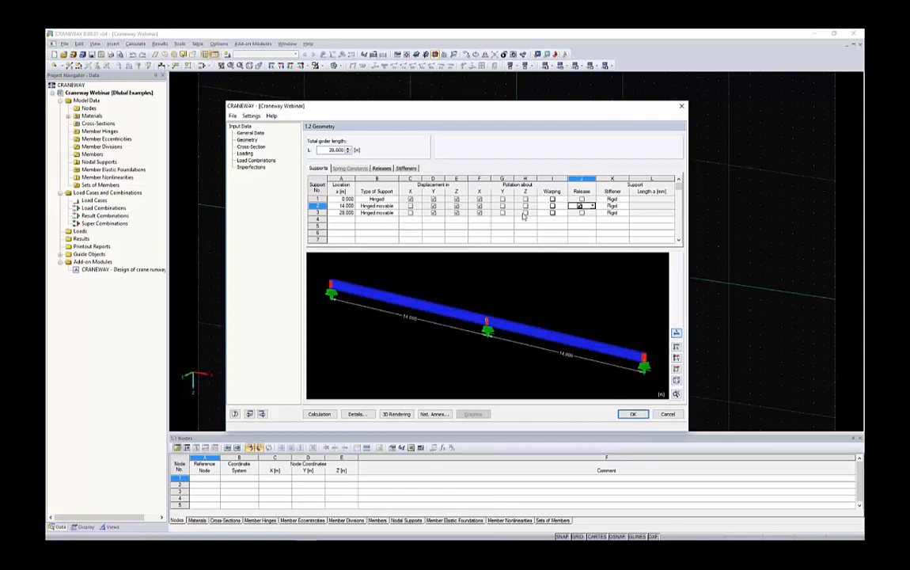
left_click(382, 168)
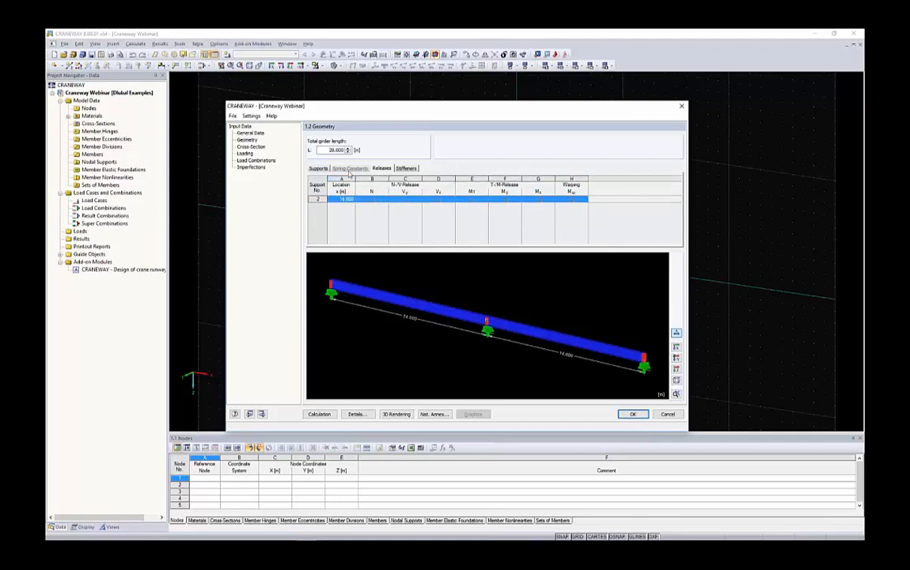
left_click(319, 169)
Try the User-defined type on the middle support while its release is active.
left_click(387, 206)
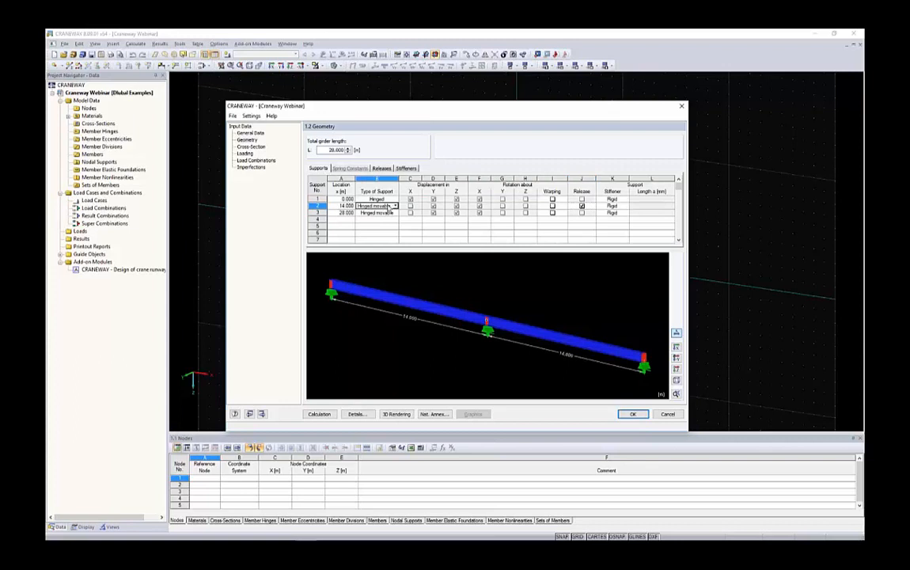
left_click(395, 206)
left_click(385, 248)
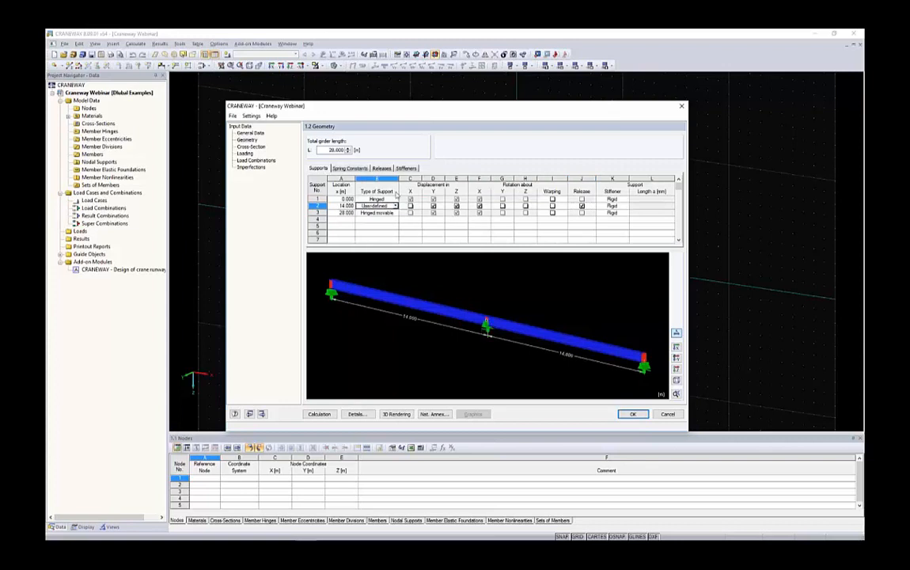
Try releasing the shear force Vz at the middle support, clear it again and return to the support data.
left_click(382, 169)
left_click(387, 202)
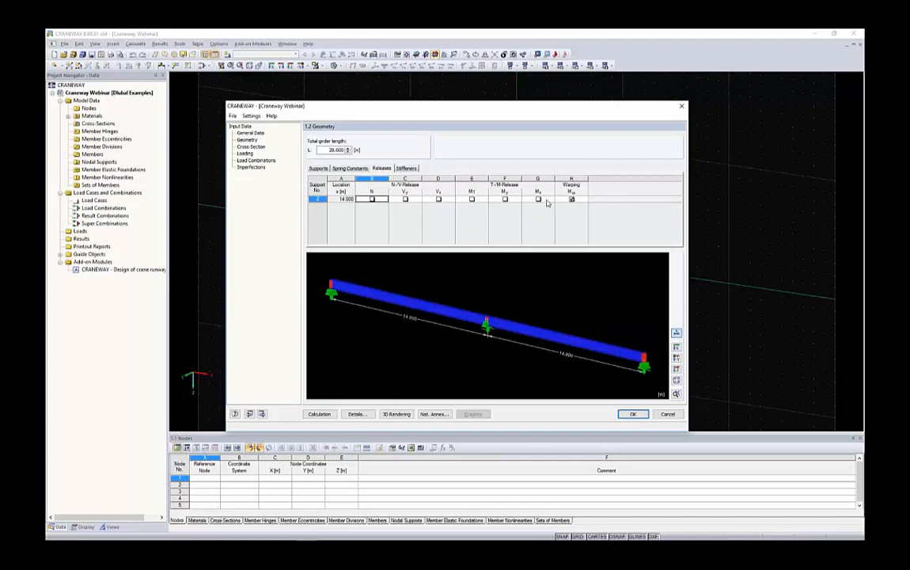
left_click(438, 199)
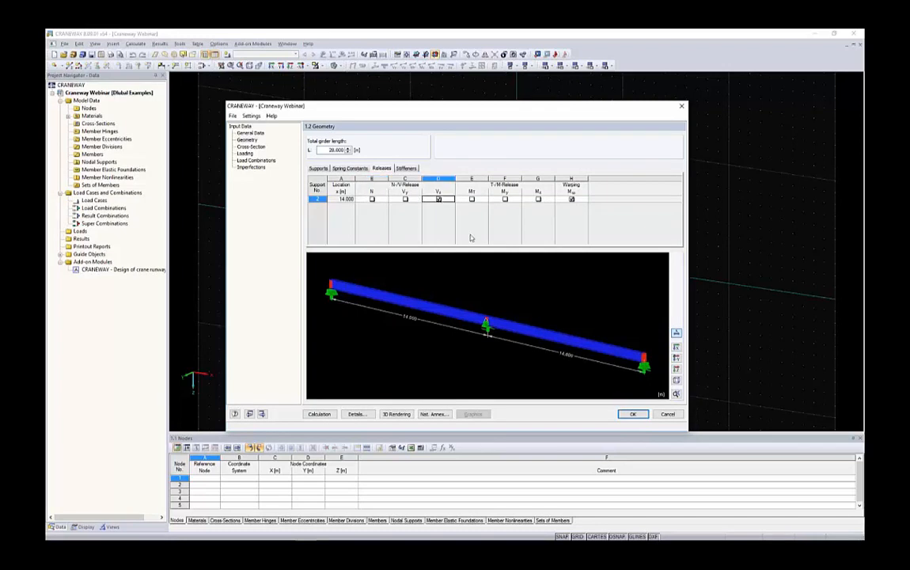
left_click(438, 200)
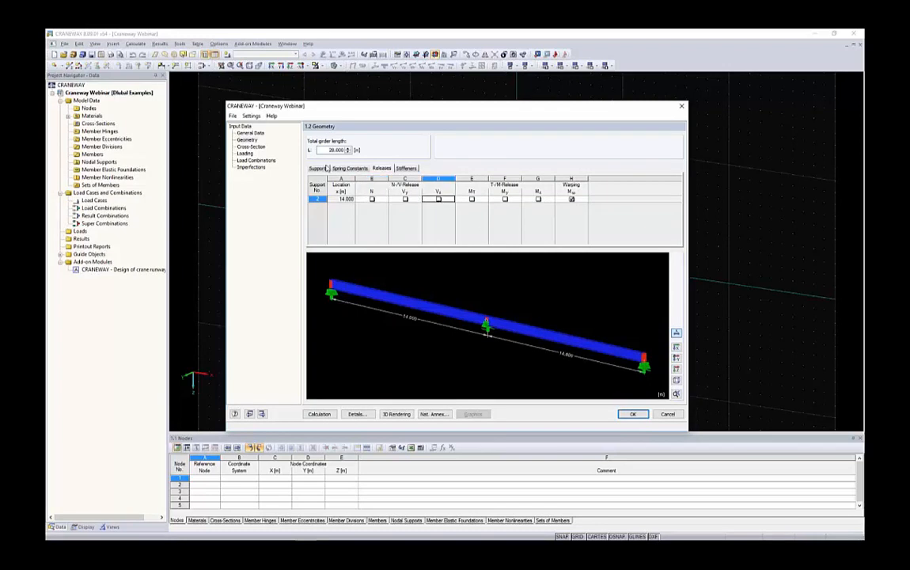
left_click(319, 169)
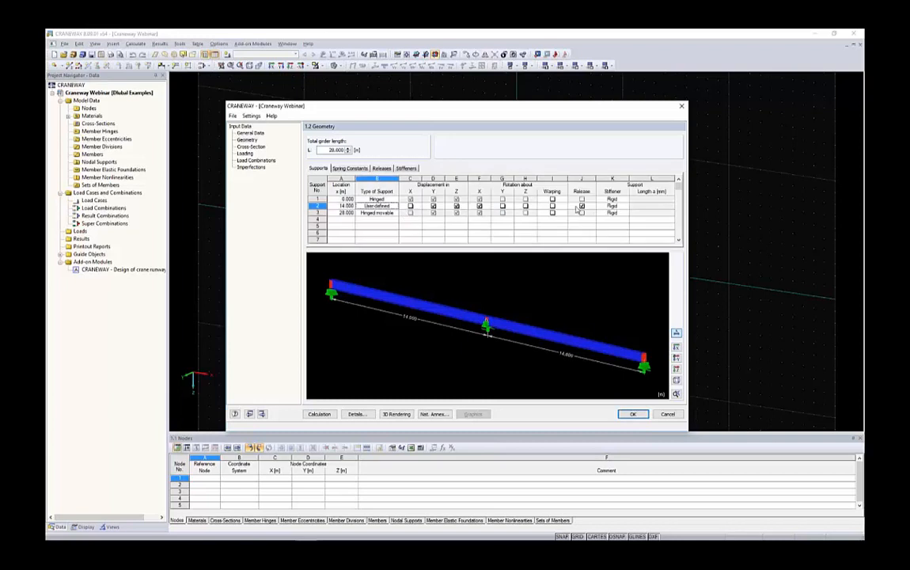
Return the middle support's type to Hinged movable.
left_click(377, 206)
left_click(395, 206)
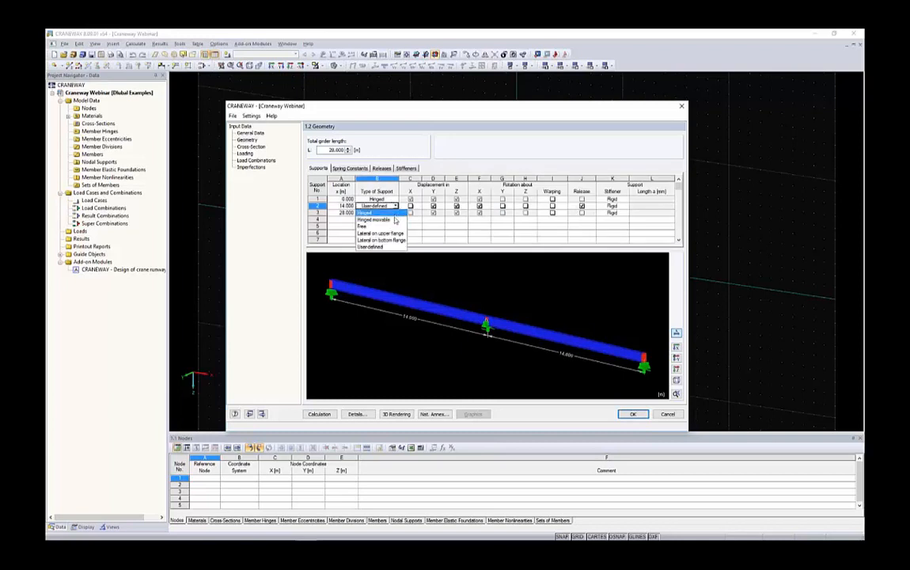
left_click(393, 219)
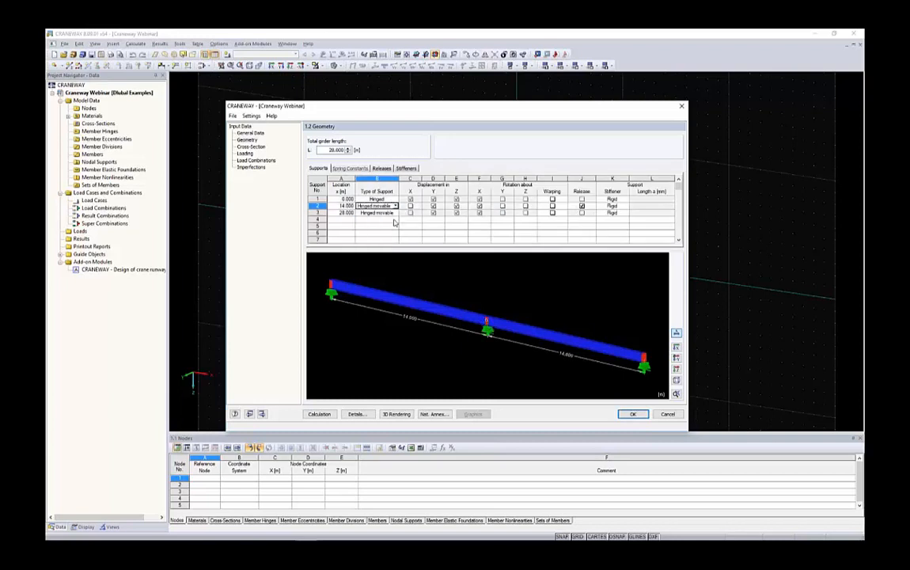
Try the Yes and Spring options for the middle support's warping restraint.
left_click(559, 208)
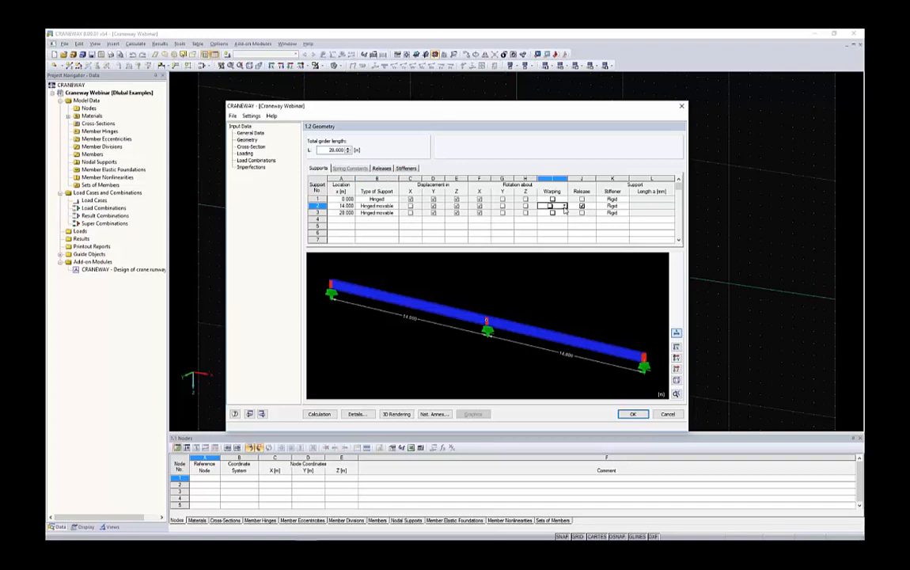
left_click(564, 207)
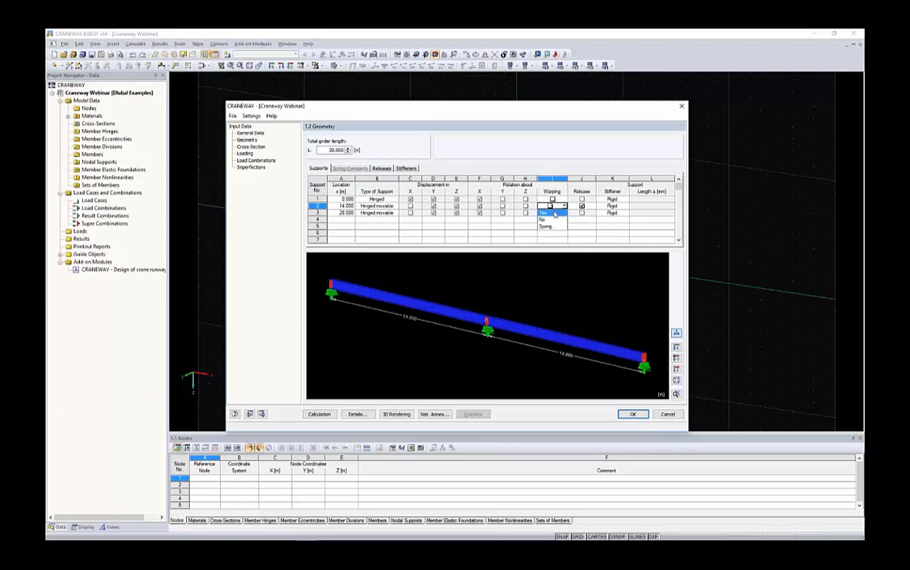
left_click(554, 214)
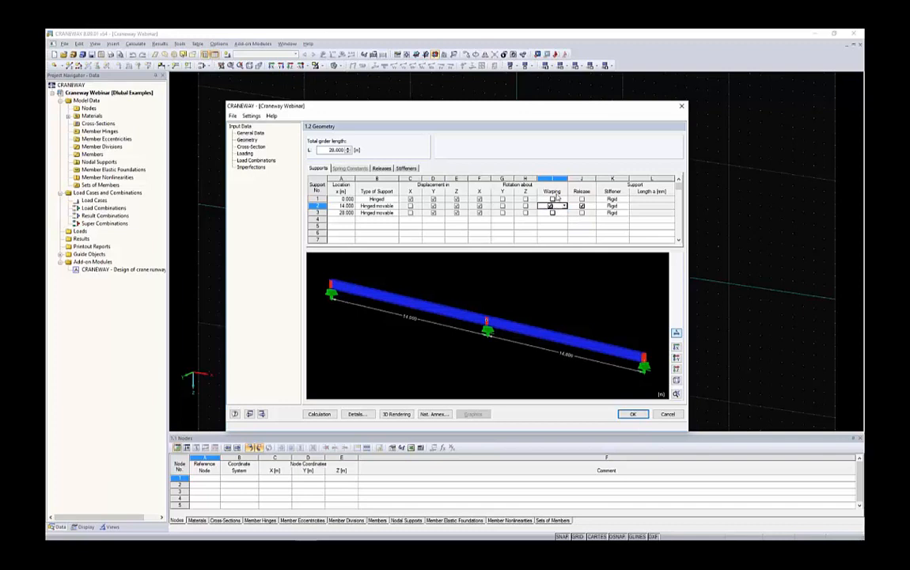
left_click(563, 206)
left_click(556, 224)
Look at the end plate parameters for calculating the middle support's warping spring constant and cancel the calculation.
left_click(346, 169)
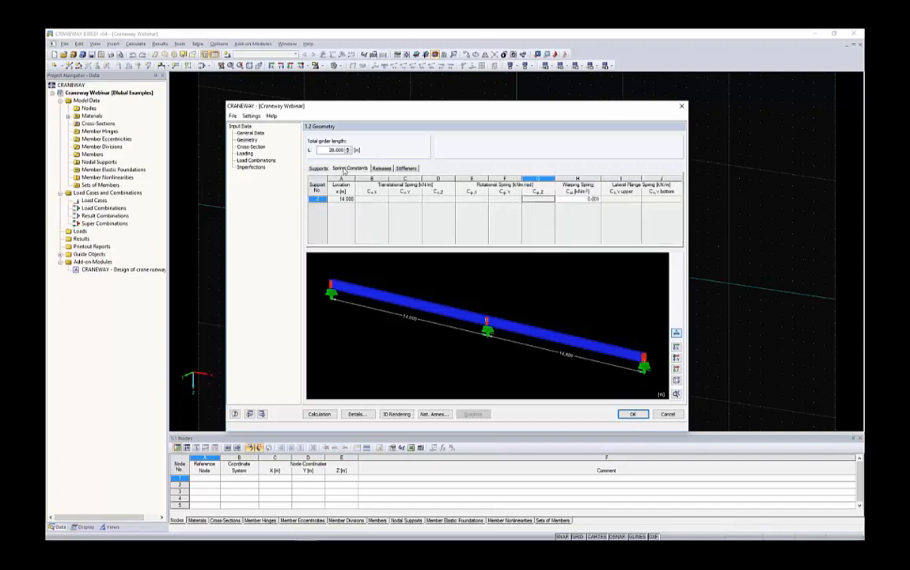
left_click(568, 199)
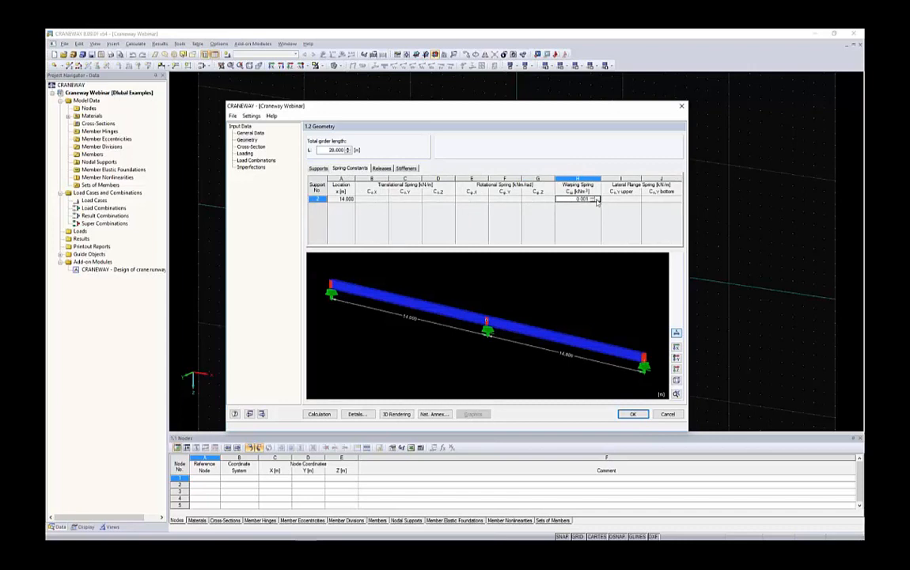
left_click(598, 200)
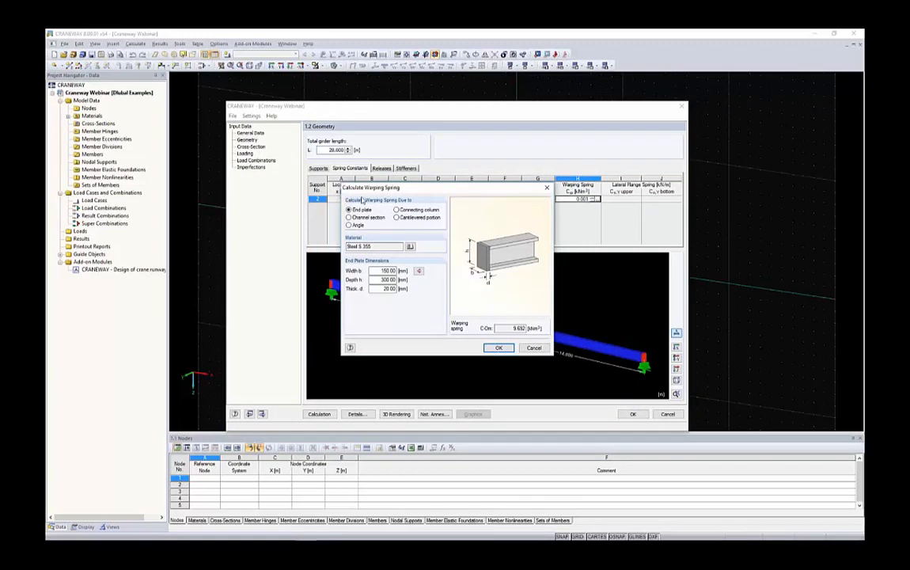
left_click(533, 347)
Replace the middle support's Spring warping option with no warping restraint.
left_click(317, 167)
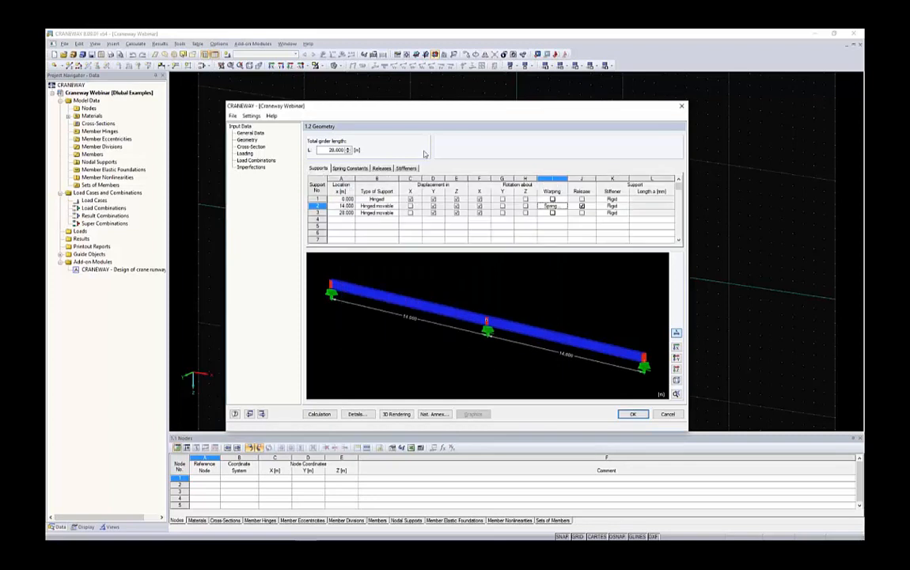
left_click(563, 206)
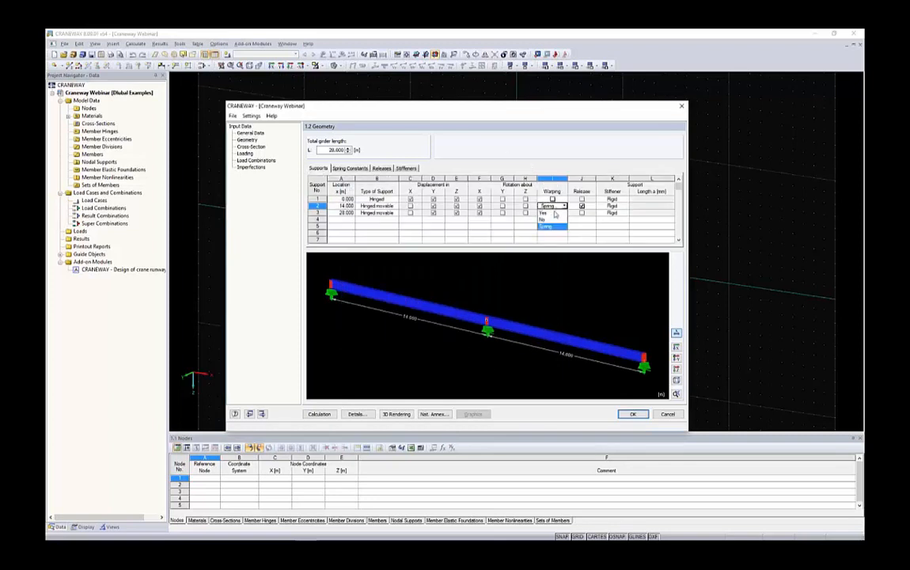
left_click(551, 212)
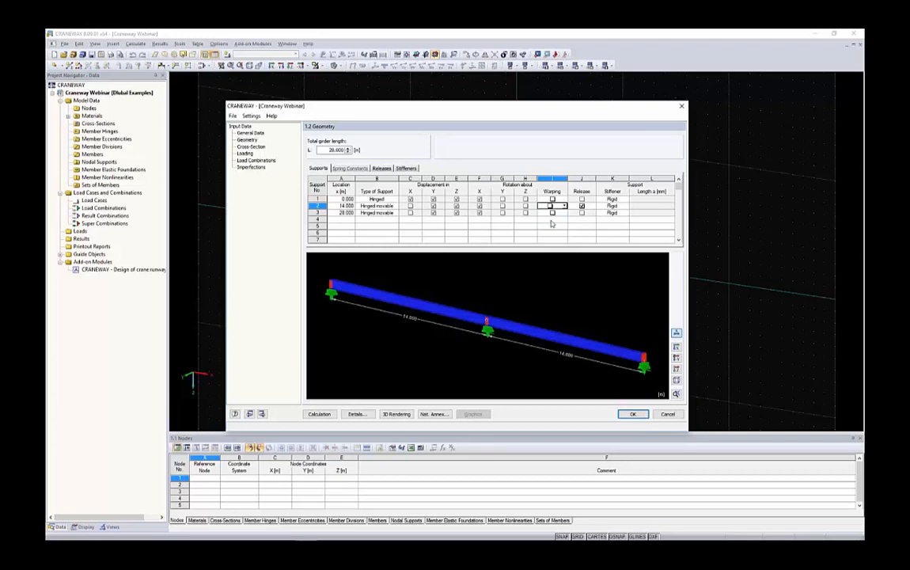
Divide both 14 m spans into 6 internal panels with regularly spaced stiffeners.
left_click(406, 168)
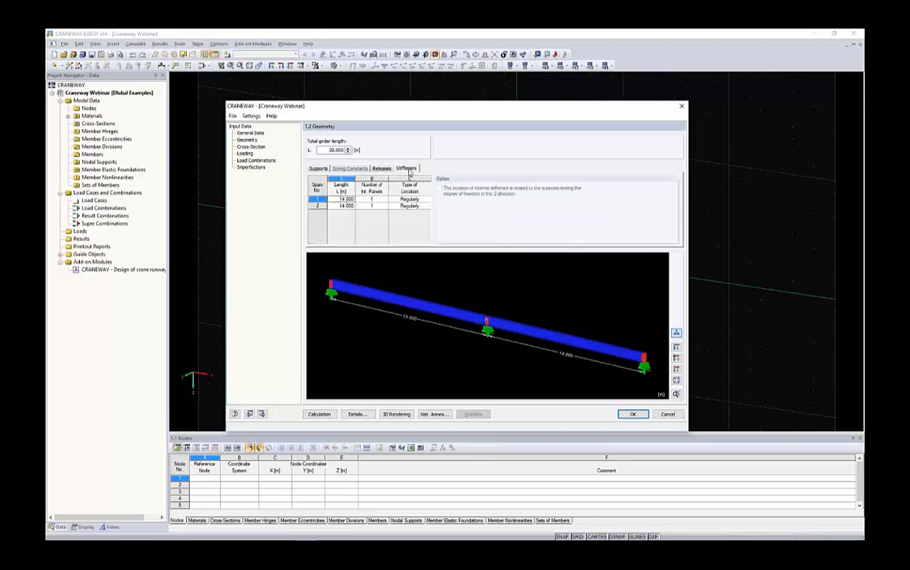
scroll(339, 297, "up", 5)
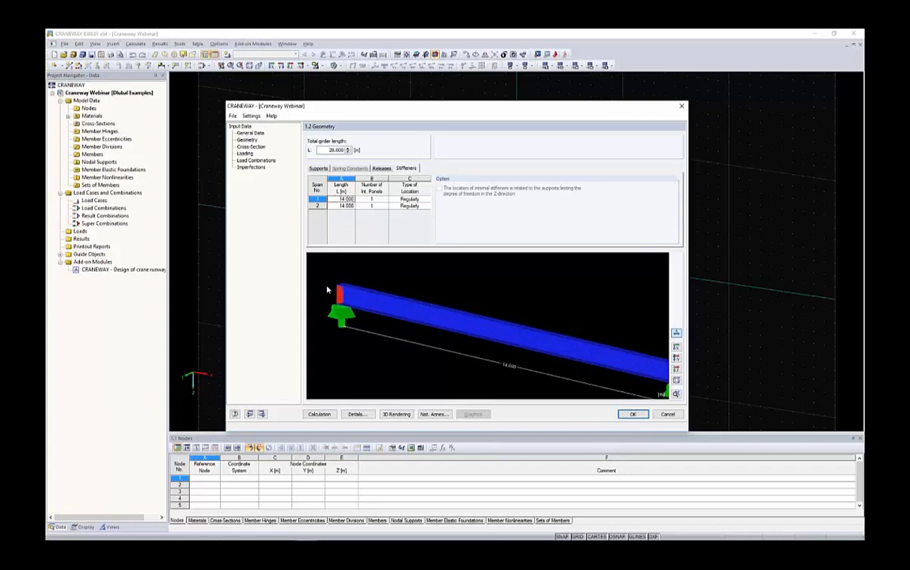
scroll(378, 310, "down", 6)
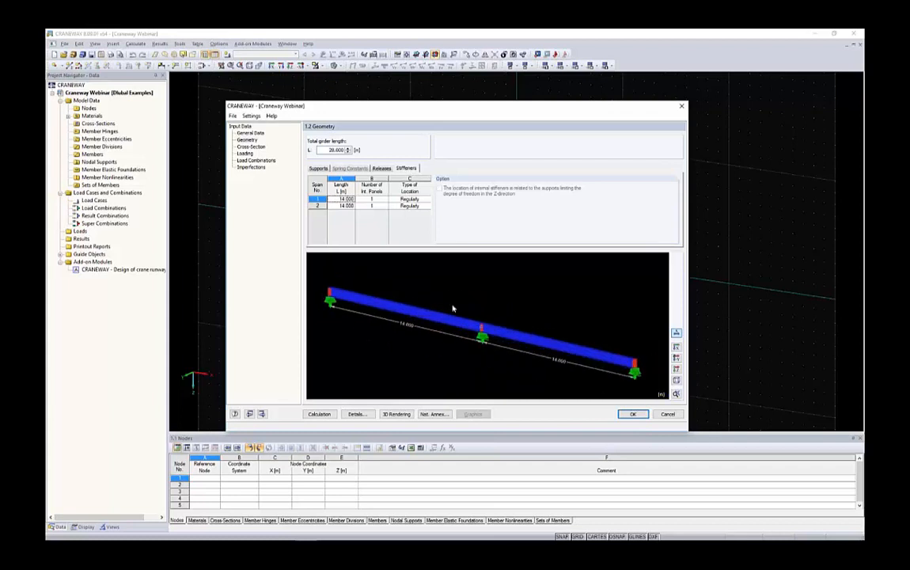
left_click(374, 199)
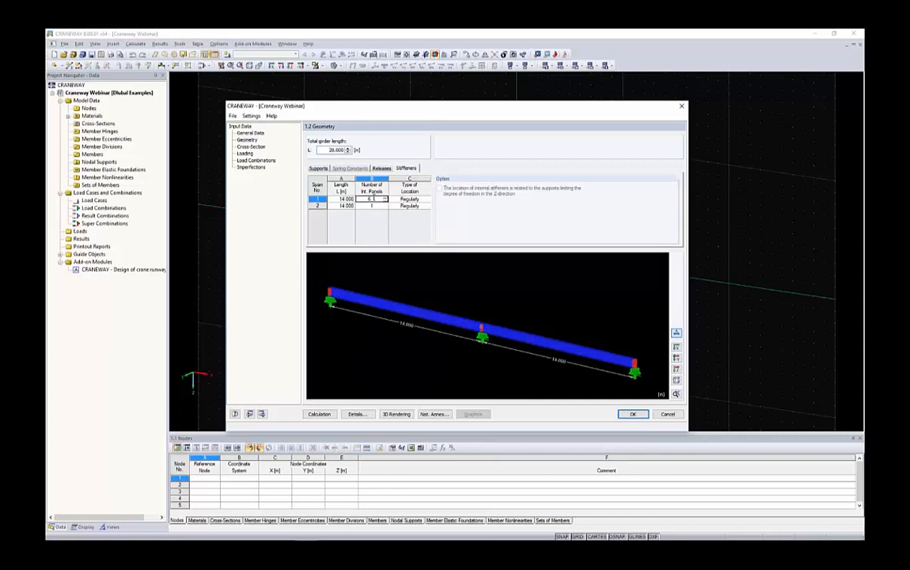
key("Tab")
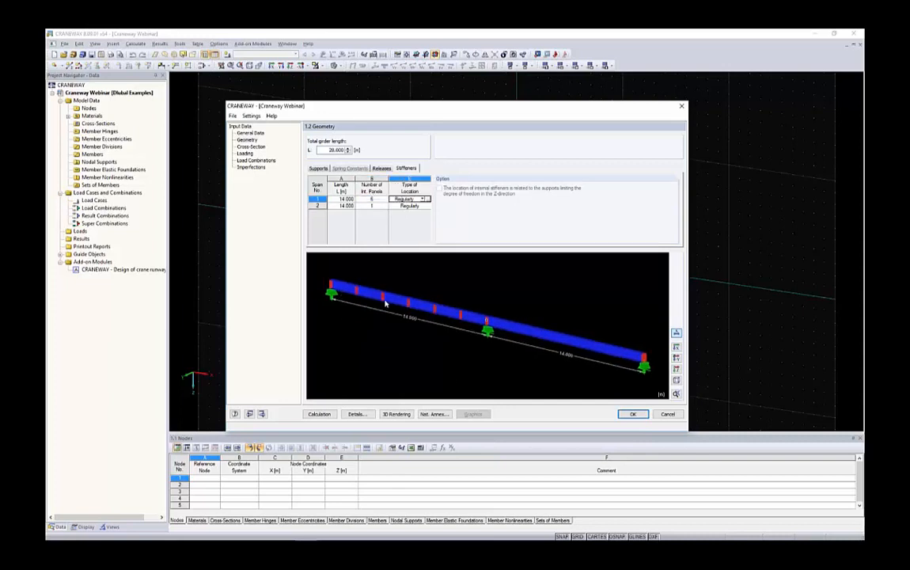
left_click(383, 206)
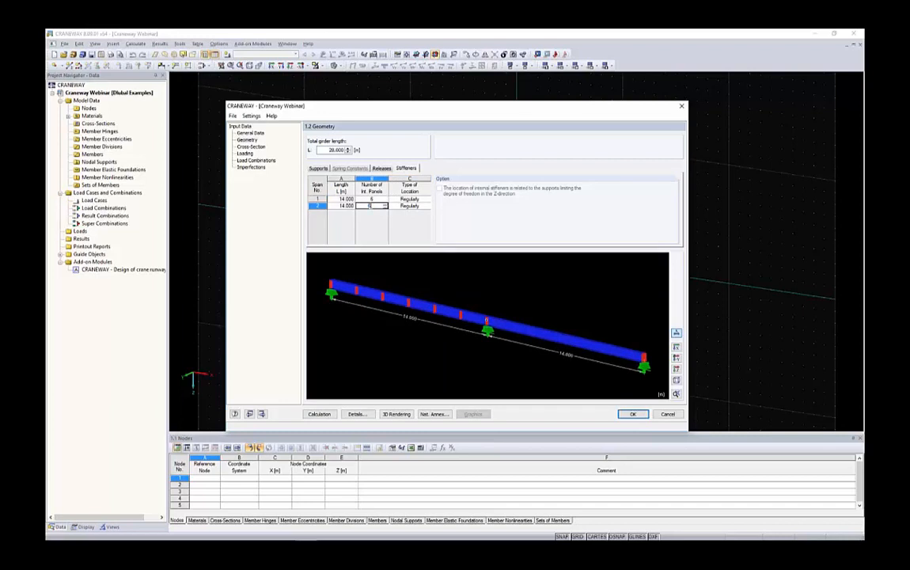
left_click(403, 199)
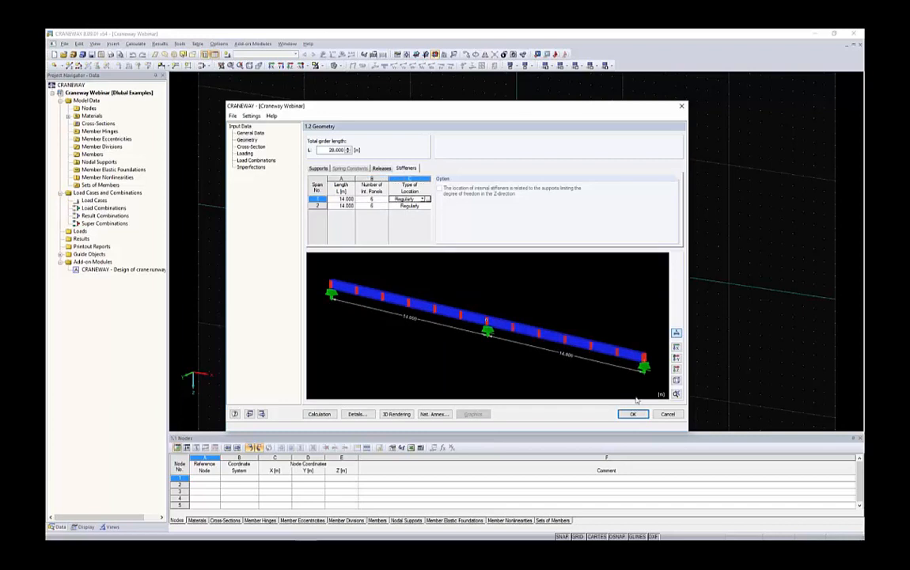
Try user-defined stiffener locations for span 1, view the location list and return the span to Regularly.
left_click(423, 200)
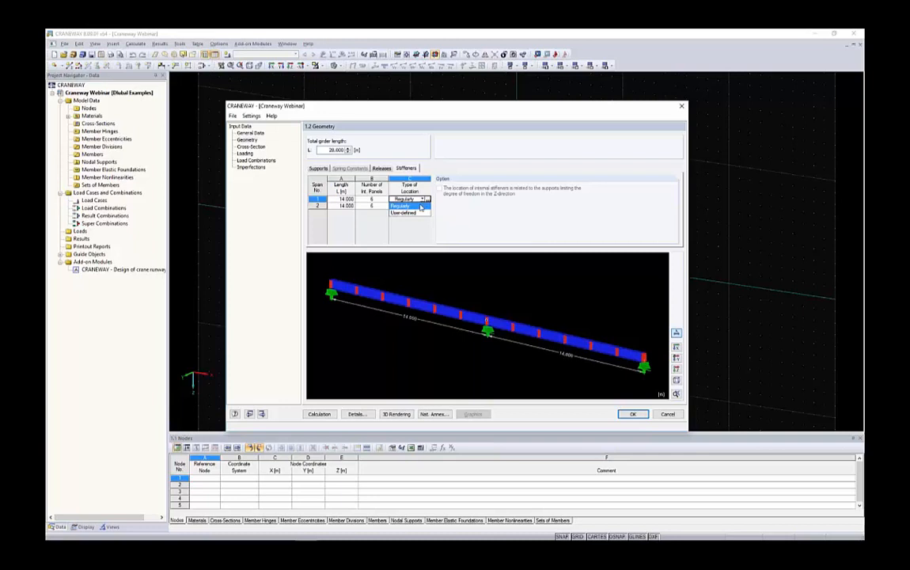
left_click(403, 212)
scroll(434, 274, "down", 1)
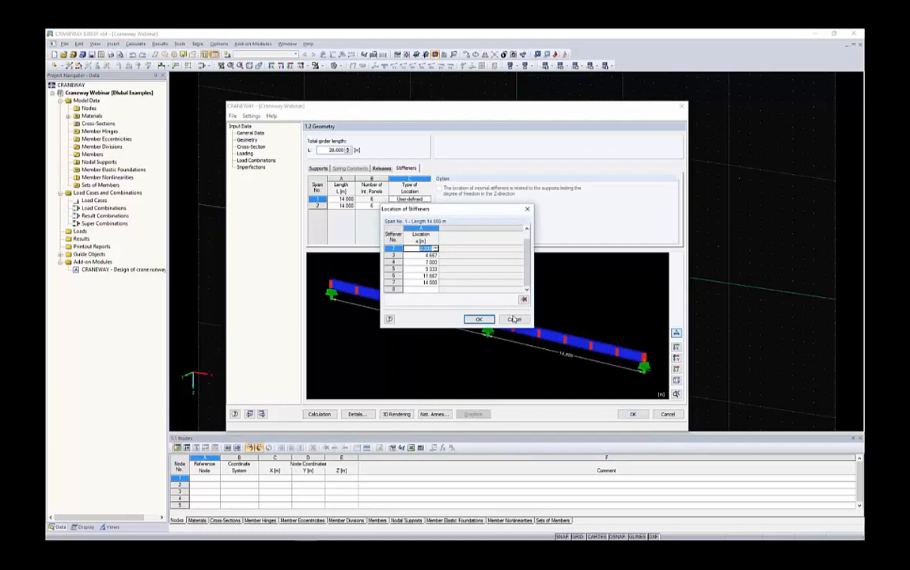
left_click(479, 319)
left_click(428, 199)
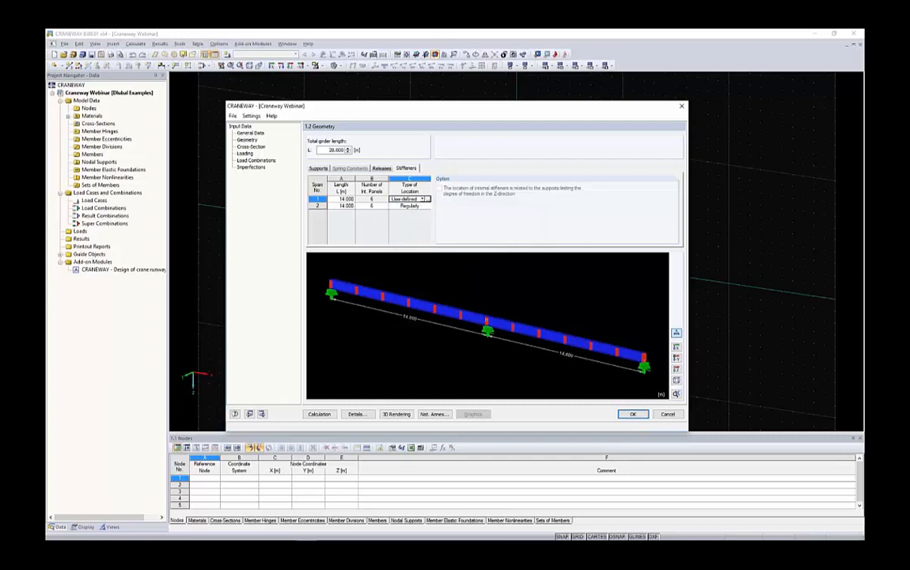
left_click(423, 199)
left_click(407, 206)
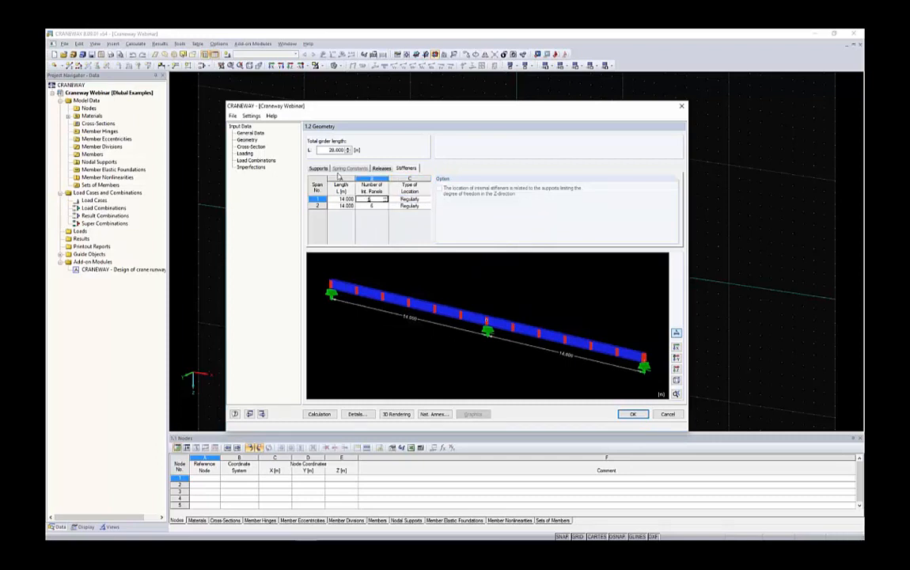
Review the support data once more and open the girder's cross-section settings.
left_click(318, 169)
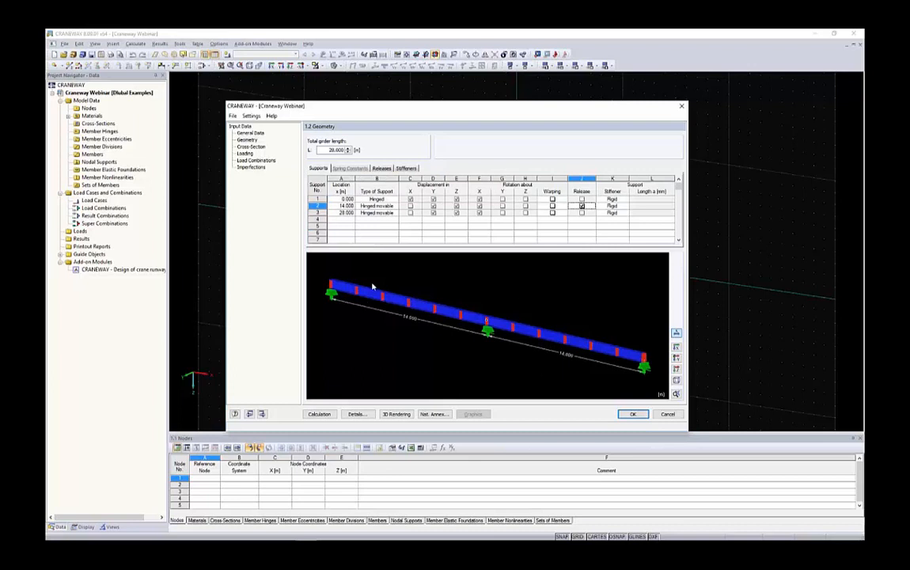
left_click(251, 147)
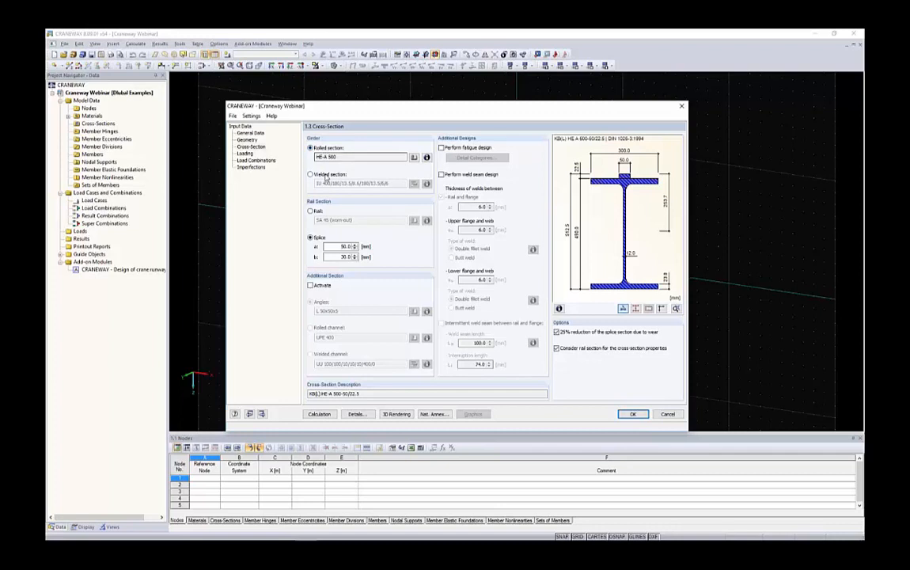
Browse the rolled I-section library's manufacturer groups, section tables and HE A sizes, keeping the girder's current rolled section.
left_click(415, 158)
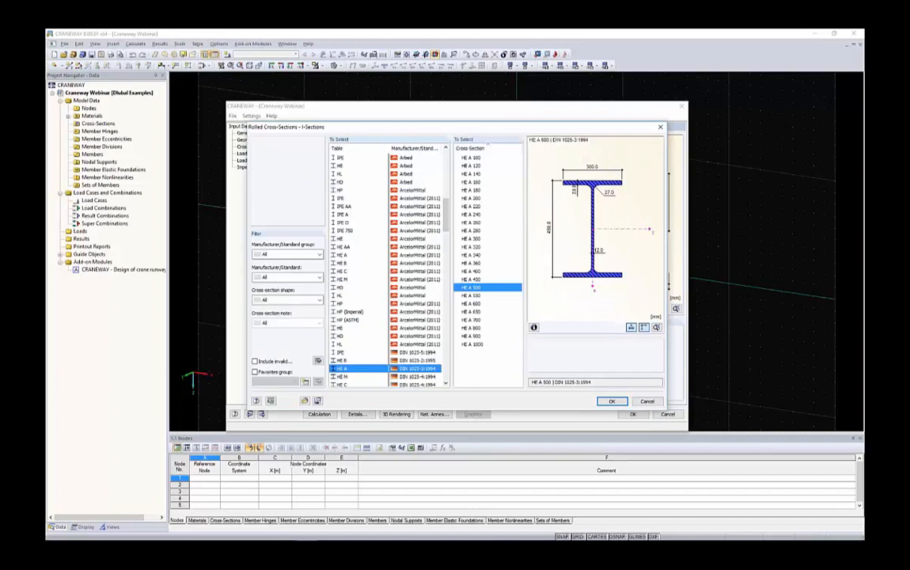
left_click(288, 256)
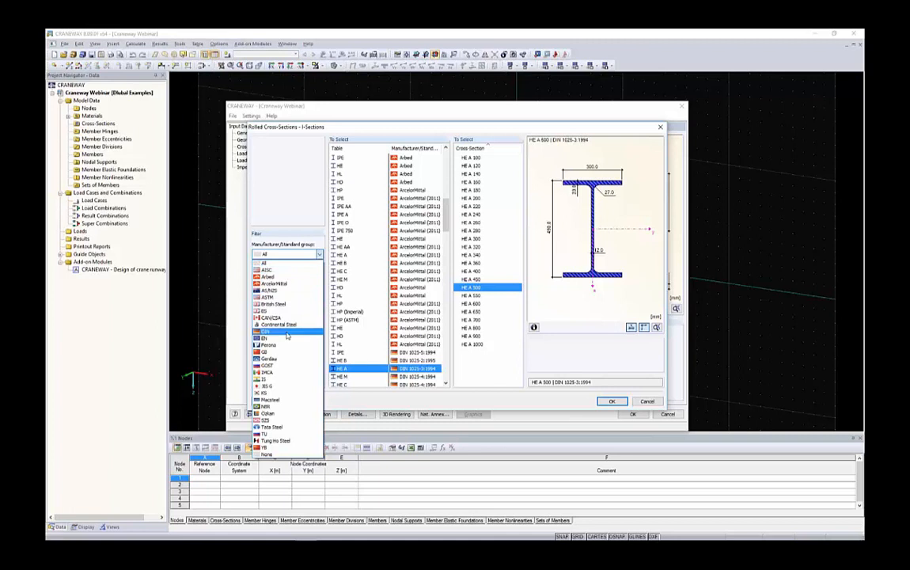
left_click(304, 198)
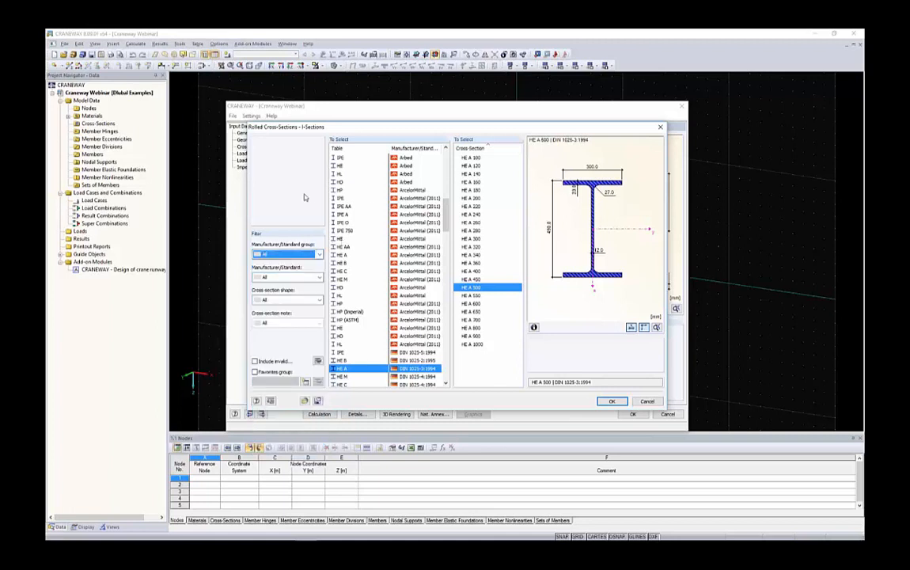
left_click_drag(448, 208, 448, 356)
left_click(467, 327)
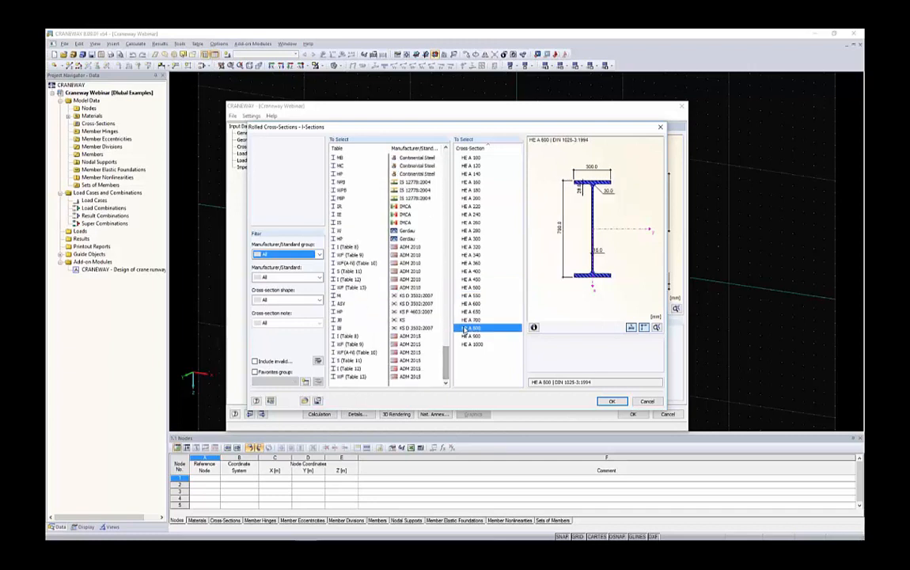
scroll(411, 247, "up", 10)
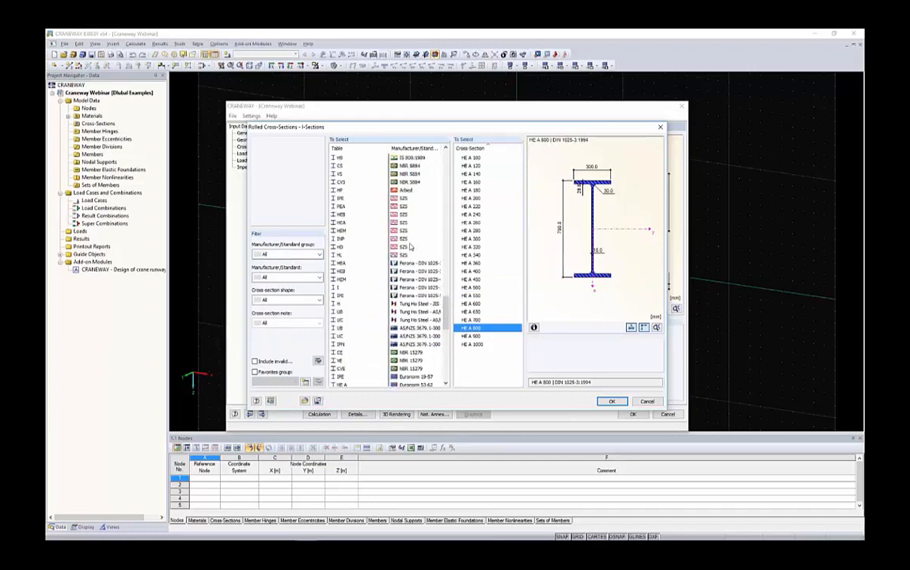
scroll(410, 247, "up", 15)
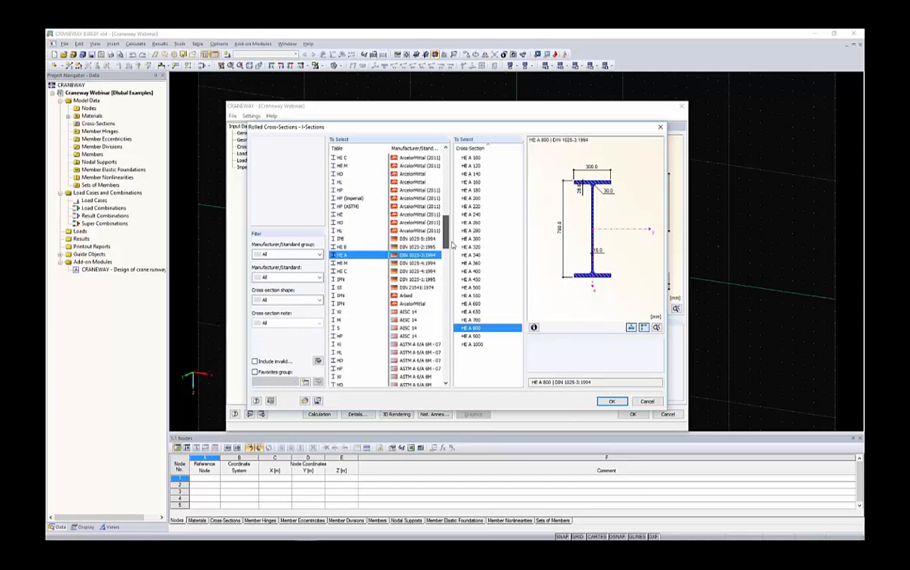
scroll(422, 229, "up", 8)
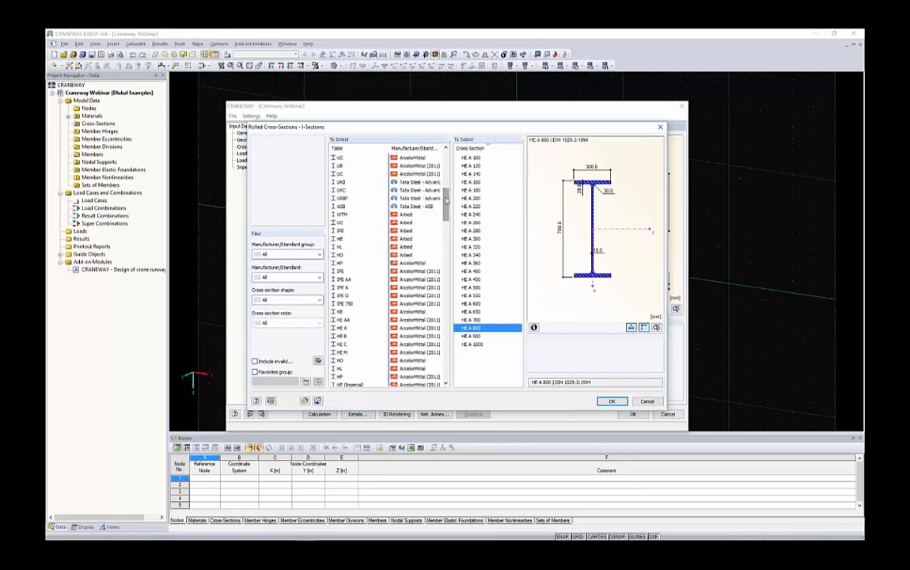
scroll(446, 203, "up", 4)
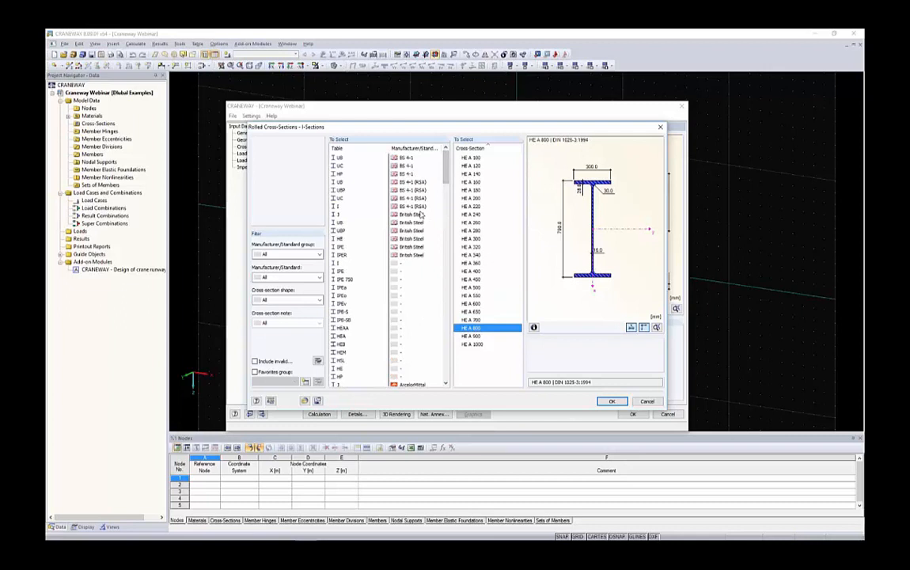
left_click(646, 402)
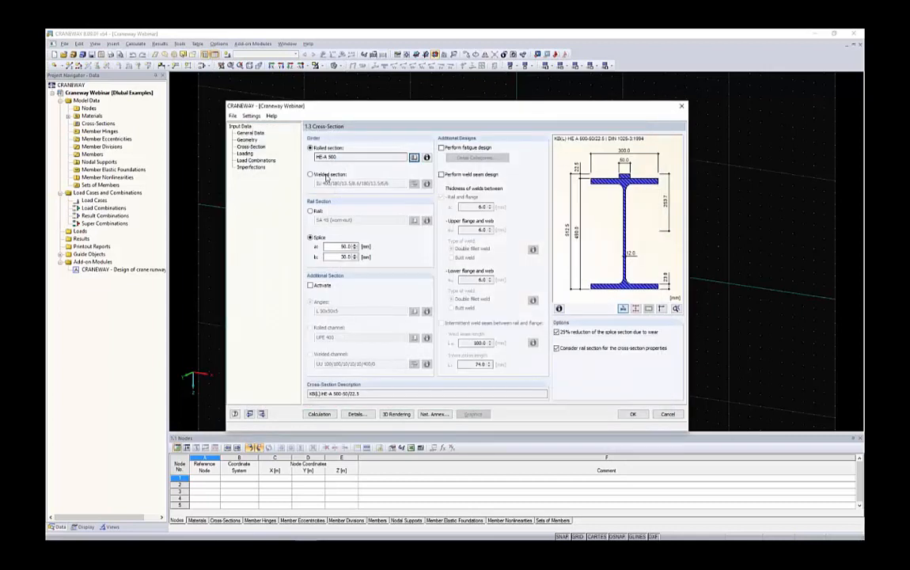
Switch the girder to a welded unsymmetric I-section with a height of 1200 mm and an upper flange 600 mm wide and 25 mm thick.
left_click(310, 174)
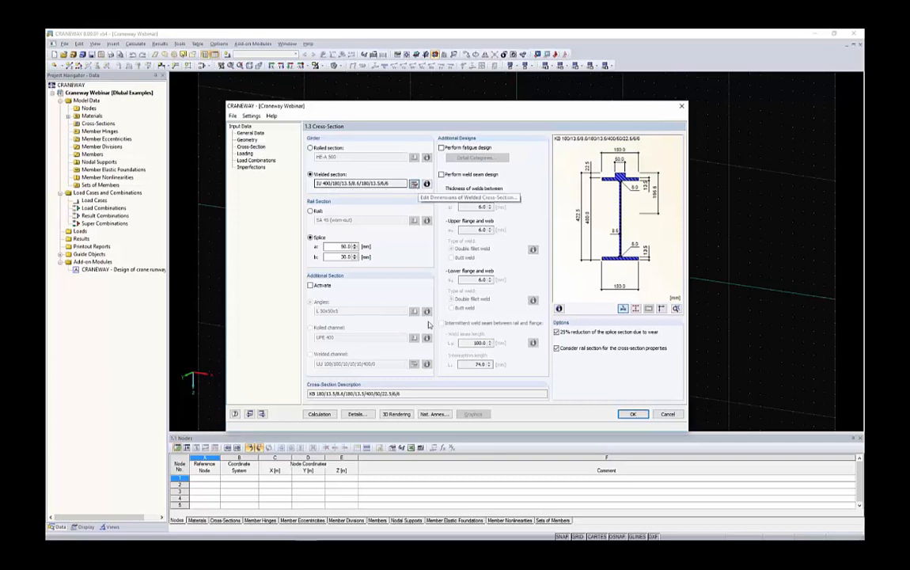
left_click(413, 183)
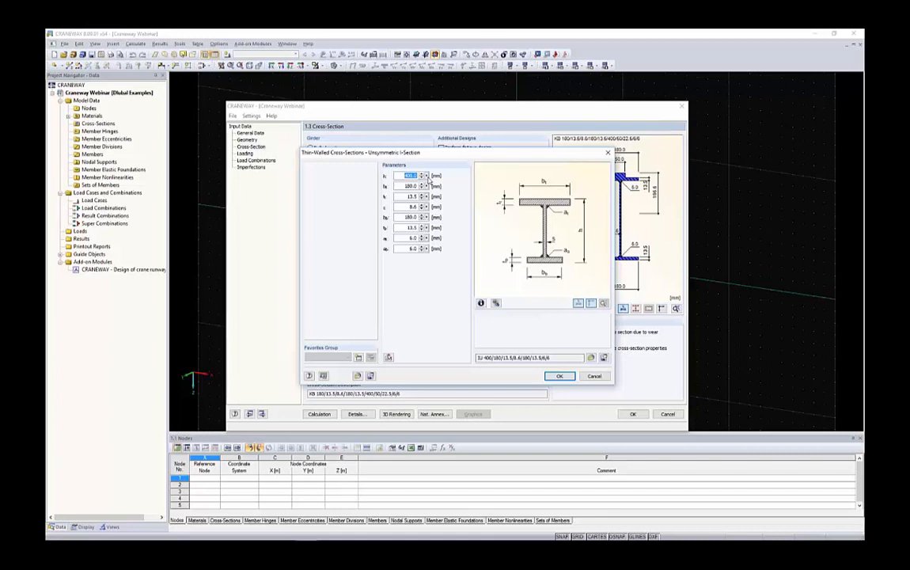
type("1200")
key("Tab")
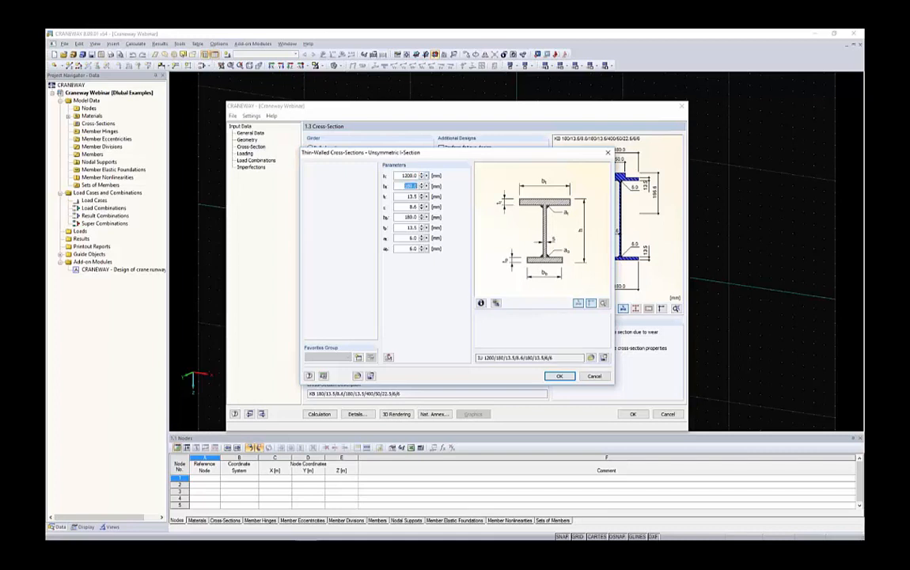
type("600")
key("Tab")
type("25")
key("Tab")
Set the welded section's web to 12 mm and its lower flange to 300 mm wide and 20 mm thick, keeping the weld sizes.
type("12")
key("Tab")
type("300")
key("Tab")
type("20")
key("Tab")
key("Tab")
left_click(556, 377)
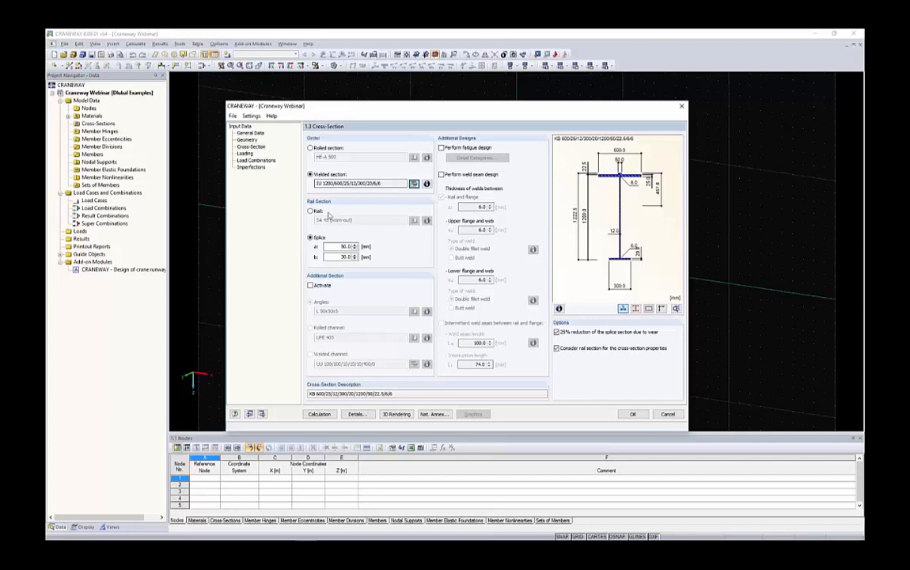
Examine the splice dimensions a and b and the splice on the upper flange in the cross-section preview.
double_click(346, 247)
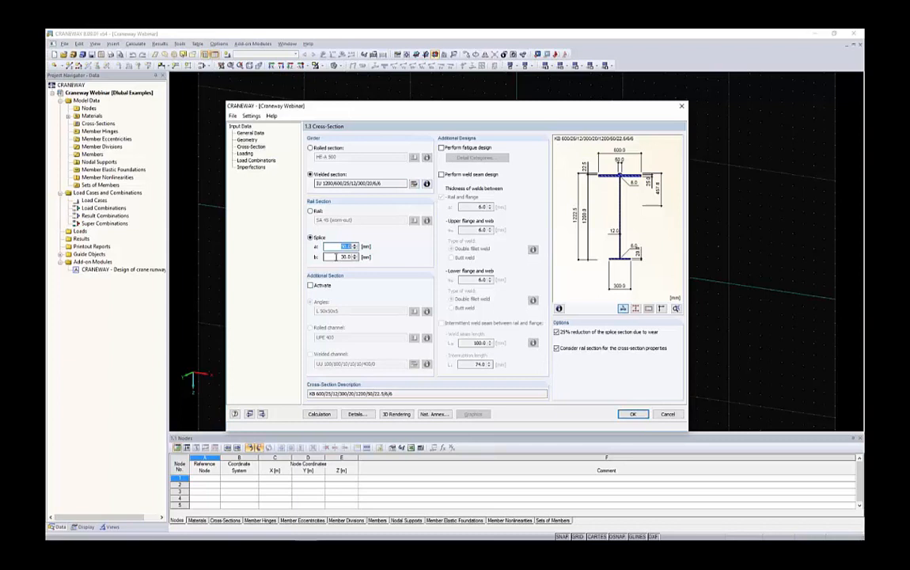
left_click(336, 257)
scroll(617, 183, "up", 5)
middle_click_drag(617, 184, 614, 209)
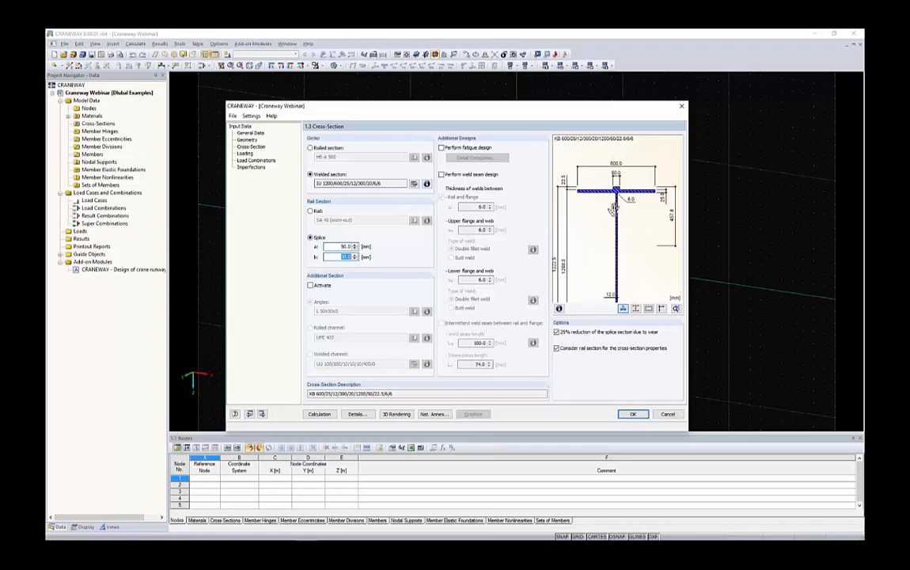
scroll(579, 212, "up", 3)
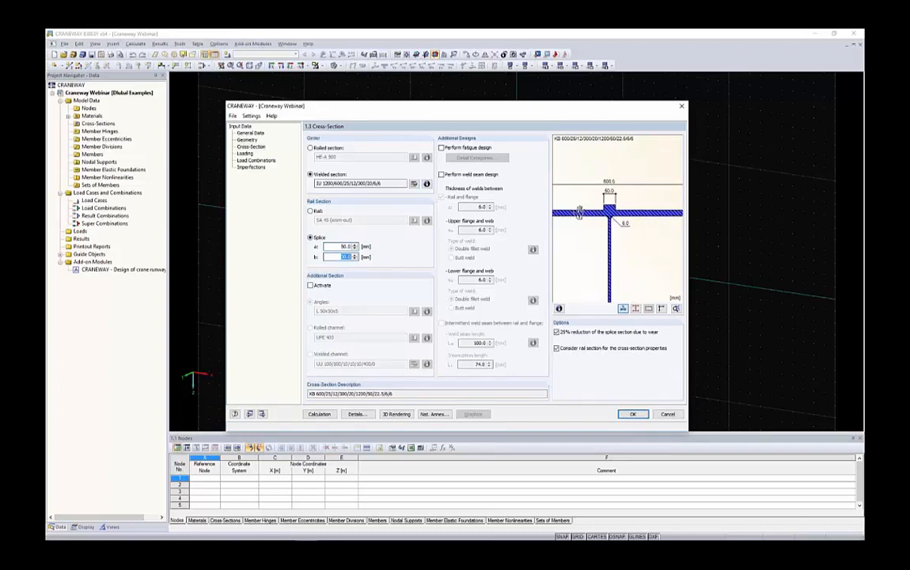
scroll(590, 212, "up", 2)
scroll(610, 211, "down", 3)
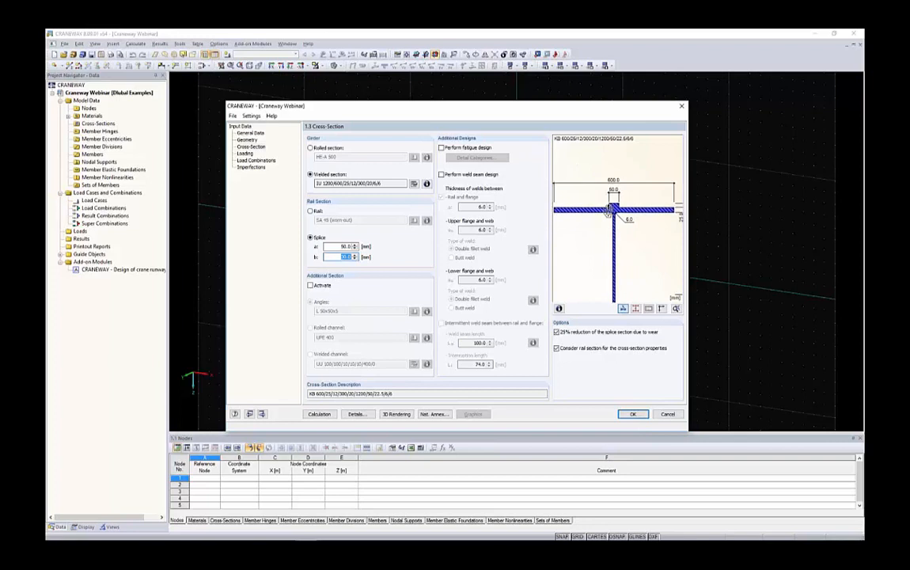
scroll(608, 207, "down", 2)
left_click(341, 247)
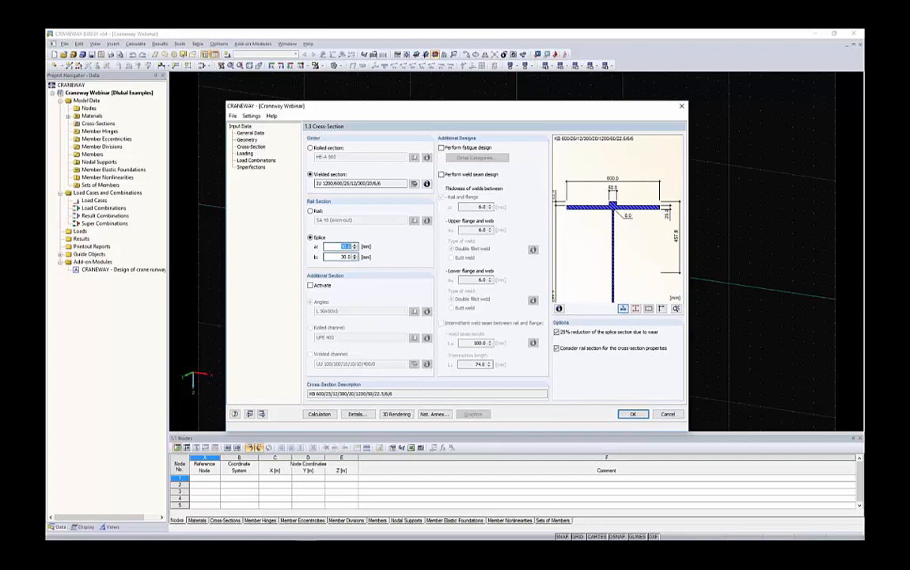
Replace the splice with an SA 75 rail from the DIN 536-1 table.
left_click(311, 211)
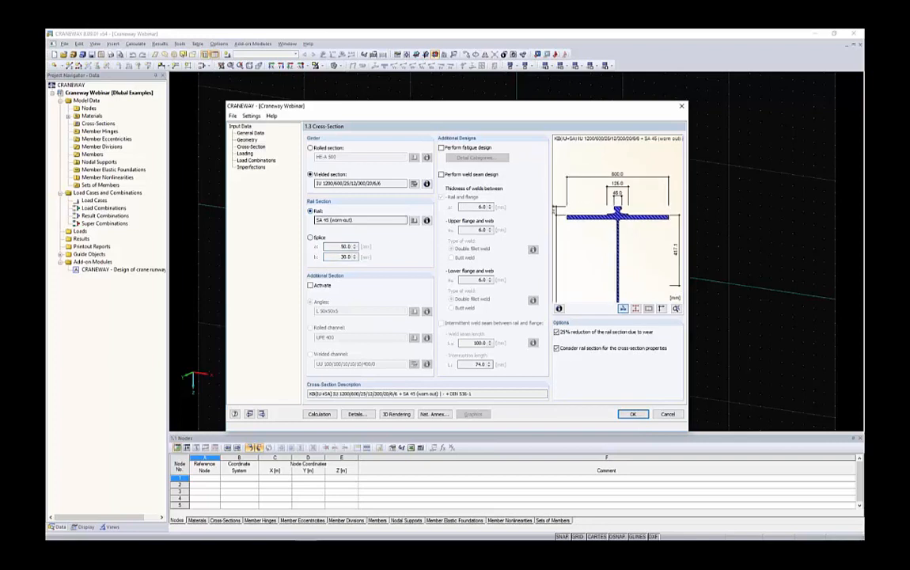
left_click(413, 220)
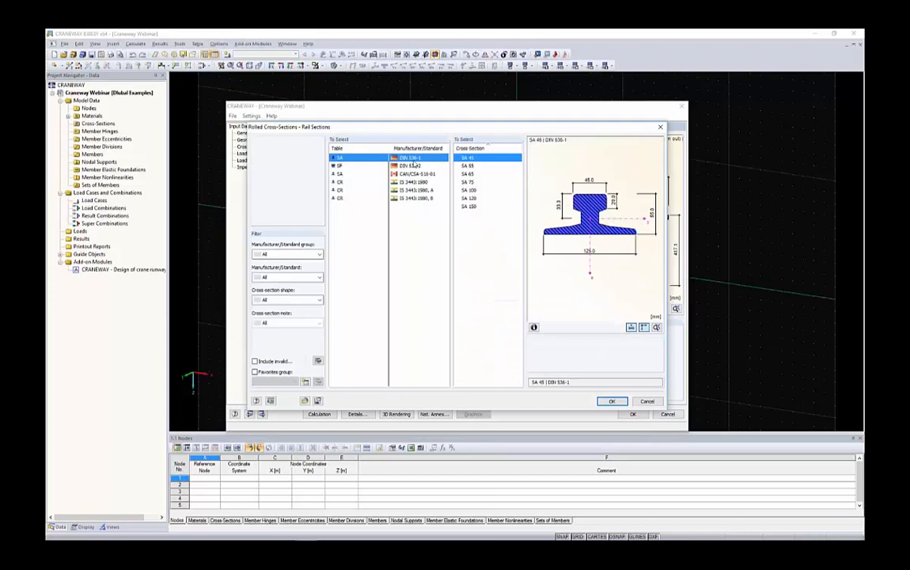
left_click(468, 182)
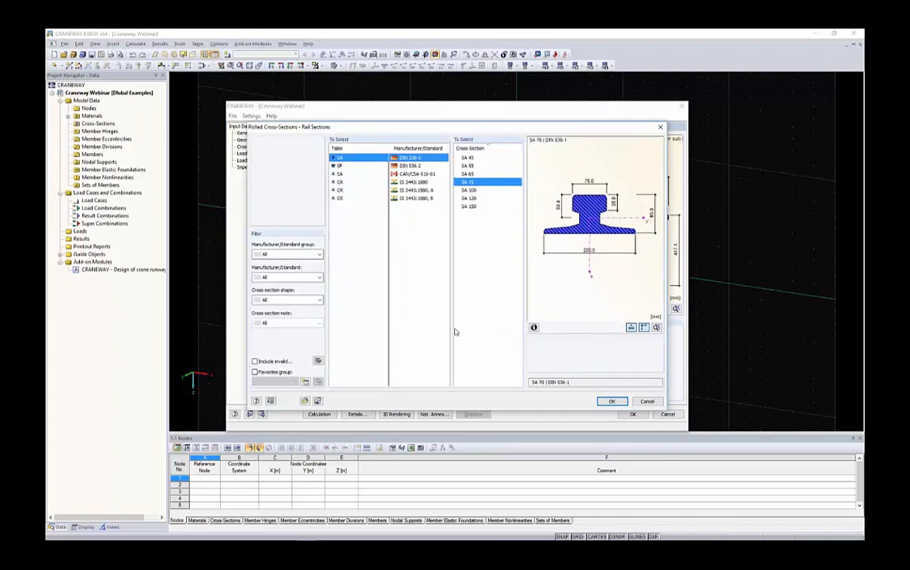
left_click(611, 401)
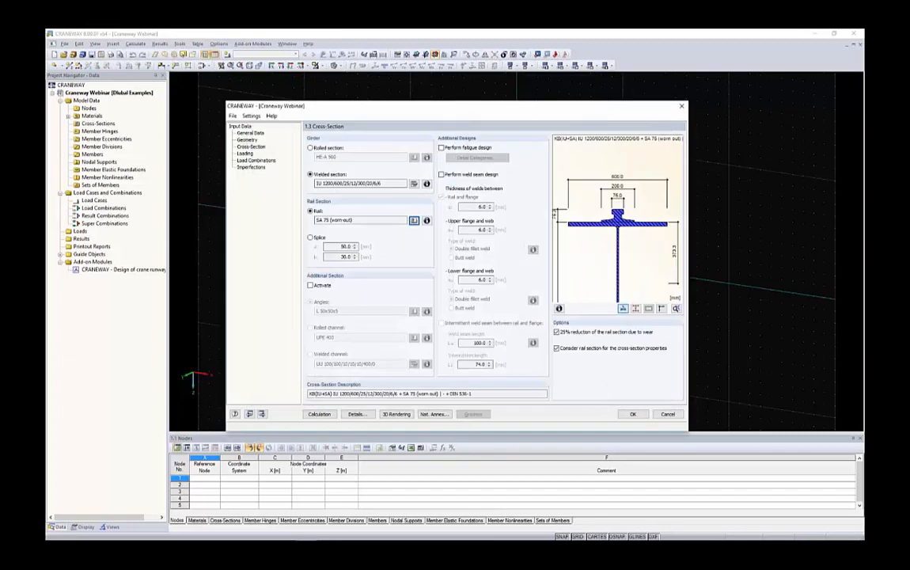
Try an additional section with L 50x50x5 angles and a UPE 400 rolled channel, then deactivate the additional section.
left_click(312, 285)
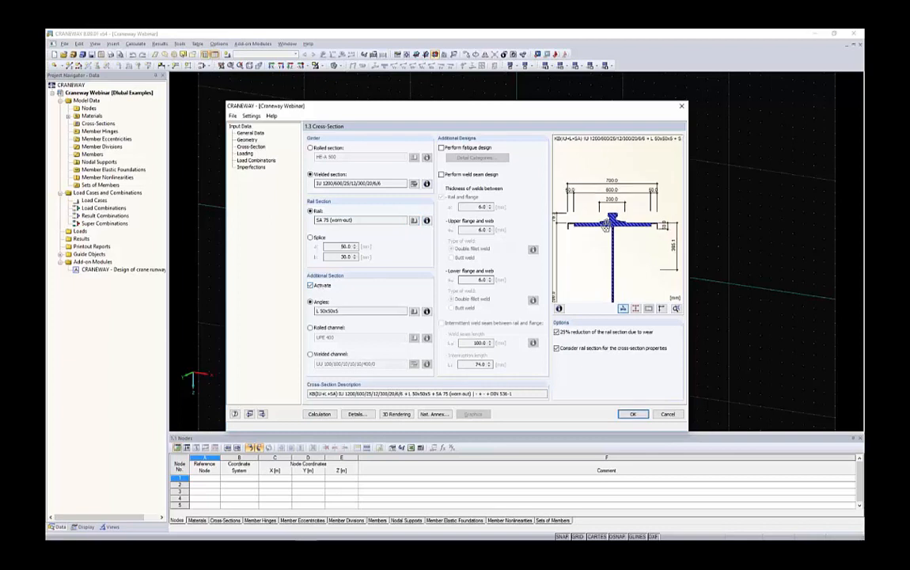
scroll(578, 223, "up", 4)
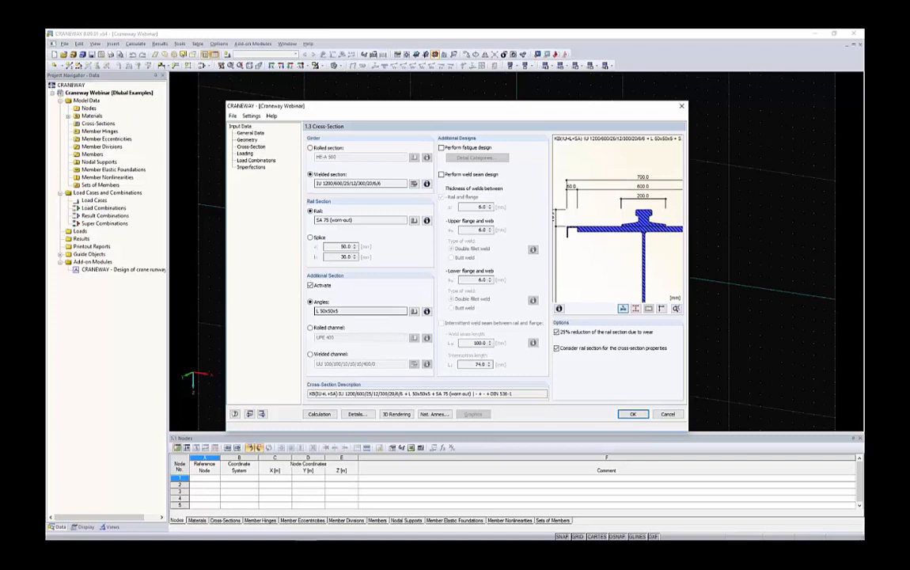
left_click(311, 327)
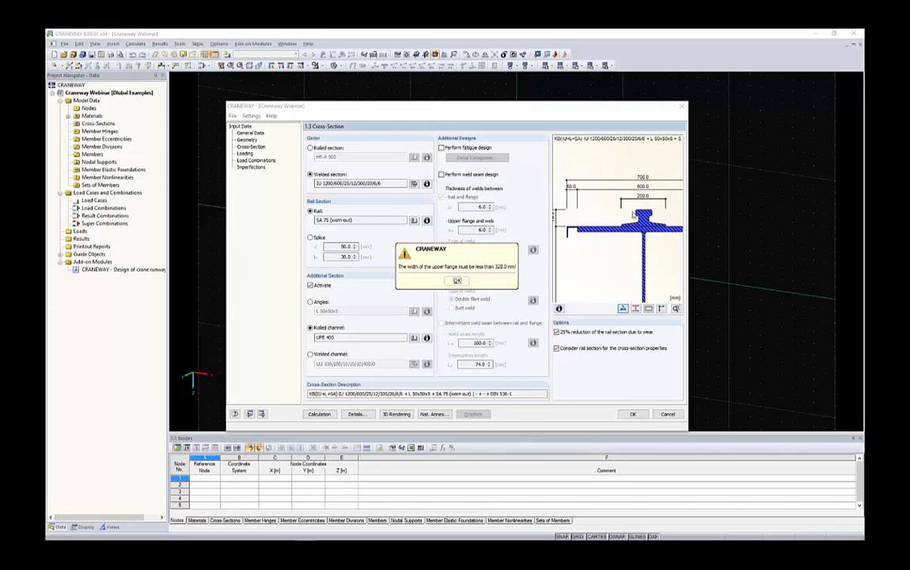
key("Return")
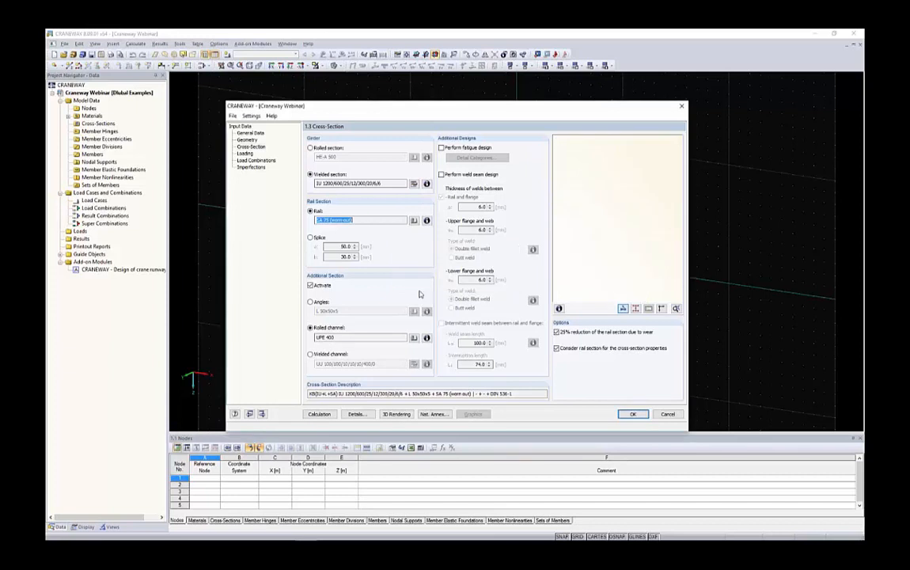
left_click(320, 287)
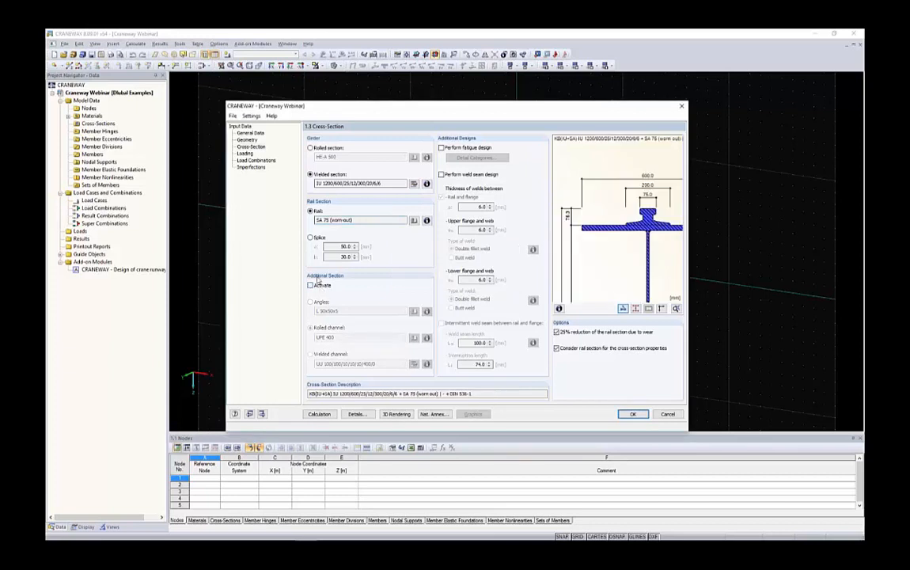
Try the SA 75 rail without the 25% wear reduction, restore the reduction and examine the worn rail in the preview.
scroll(629, 216, "down", 3)
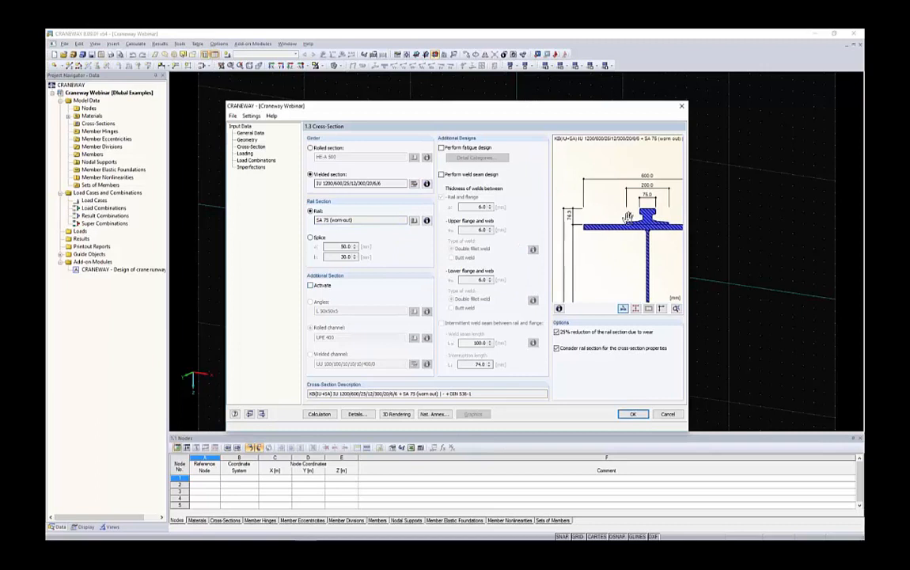
left_click_drag(649, 269, 638, 236)
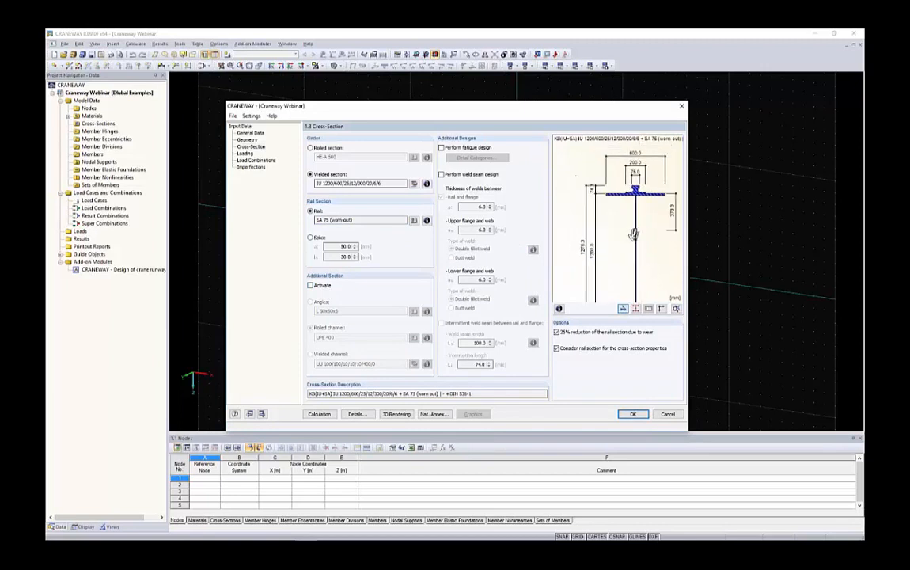
scroll(633, 229, "down", 3)
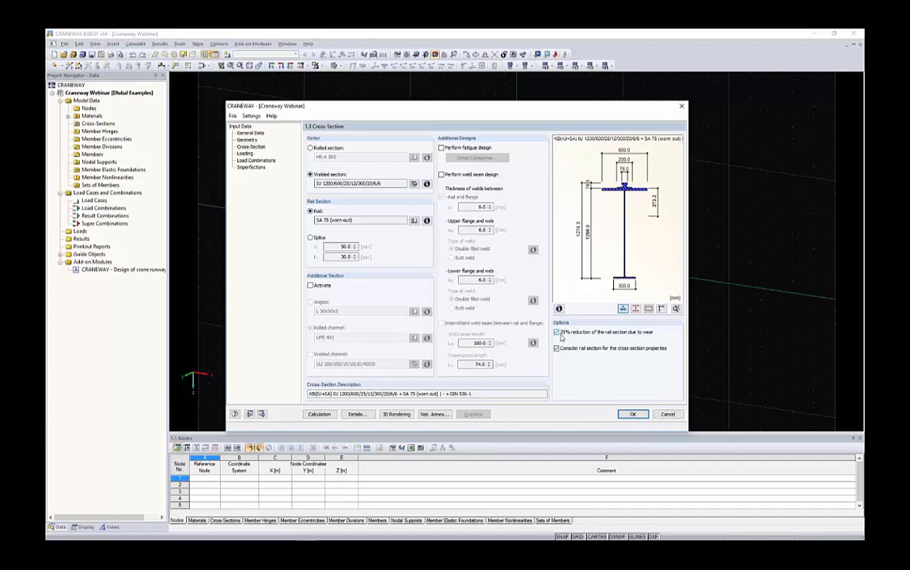
left_click(611, 337)
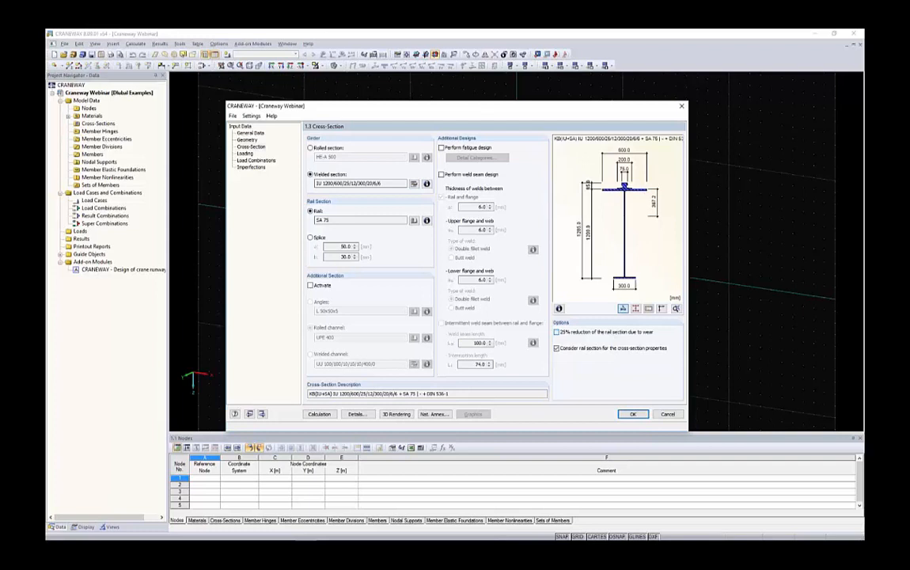
left_click(557, 333)
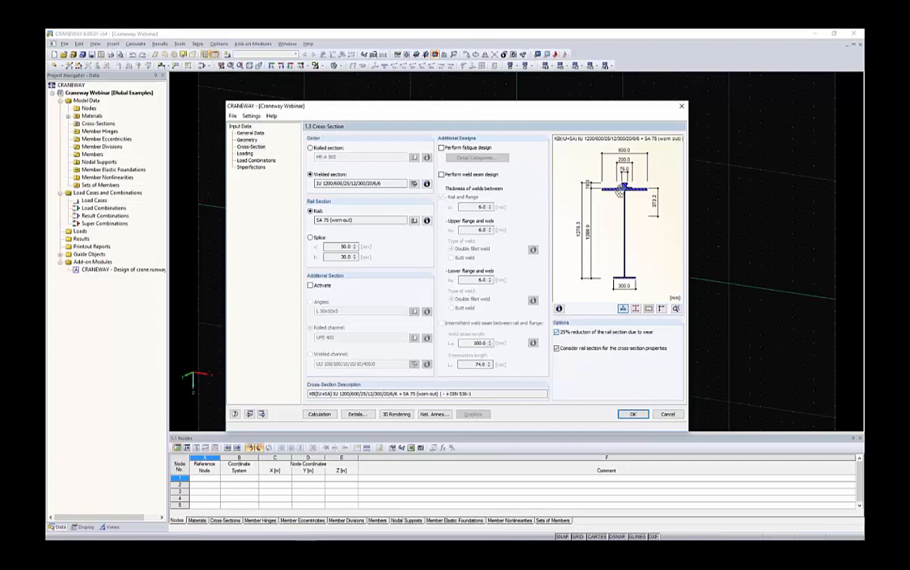
scroll(622, 182, "up", 5)
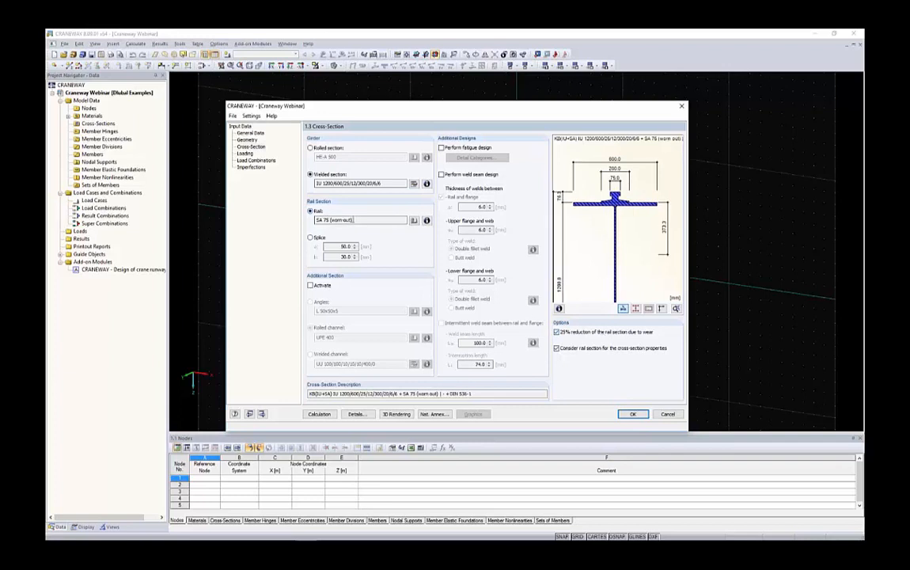
triple_click(320, 220)
scroll(613, 209, "down", 2)
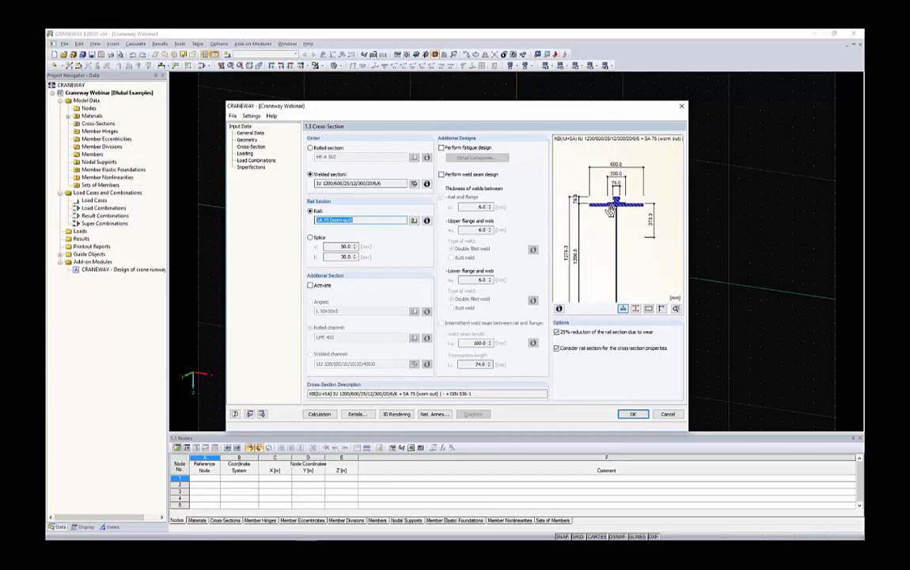
Exclude the rail section from consideration in the cross-section properties.
scroll(611, 210, "up", 2)
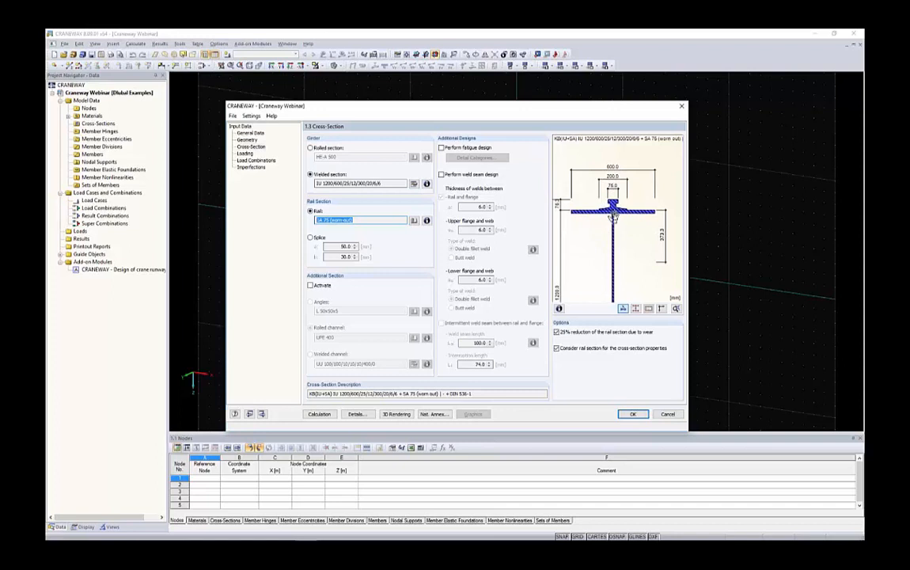
scroll(570, 238, "down", 2)
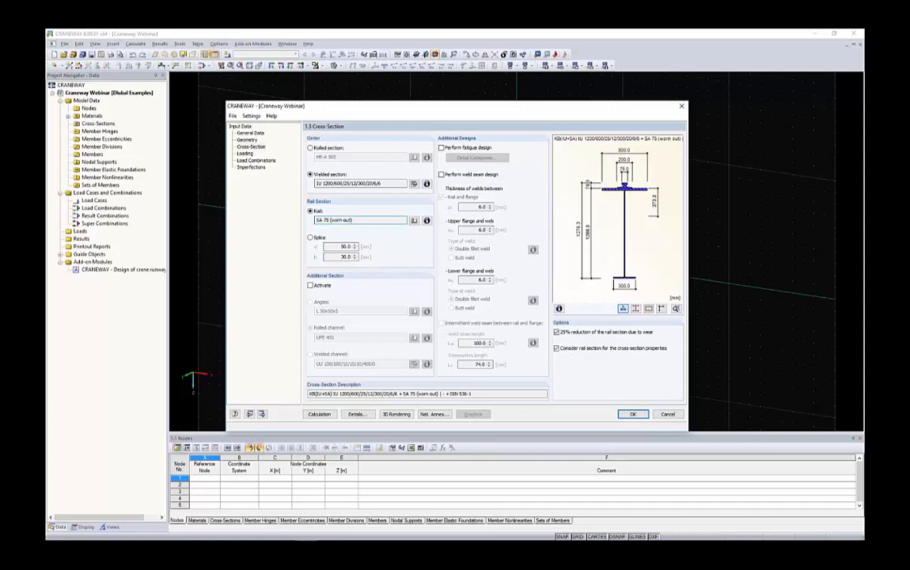
left_click(557, 348)
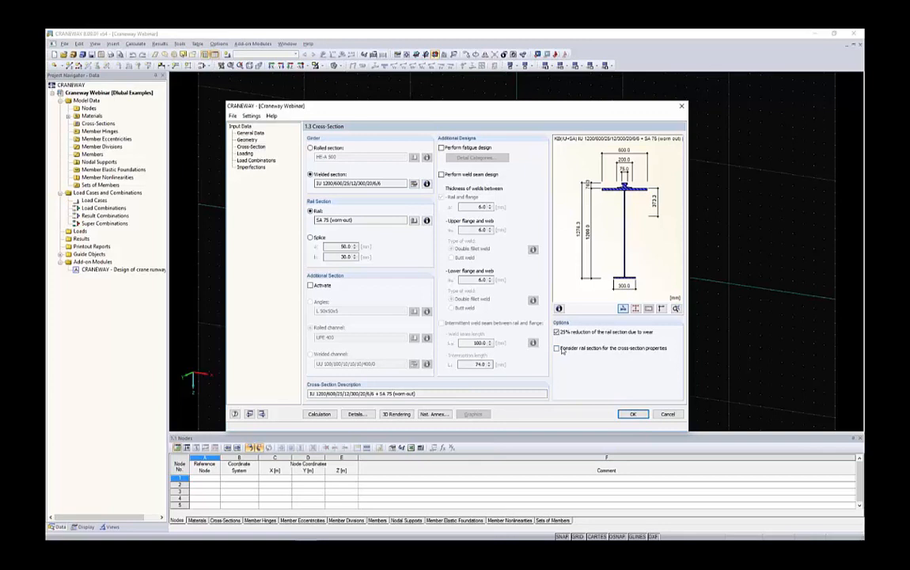
Set the rail-flange connection in the design details to a crane rail mounted on a 6.0 mm elastomeric bearing pad.
left_click(356, 414)
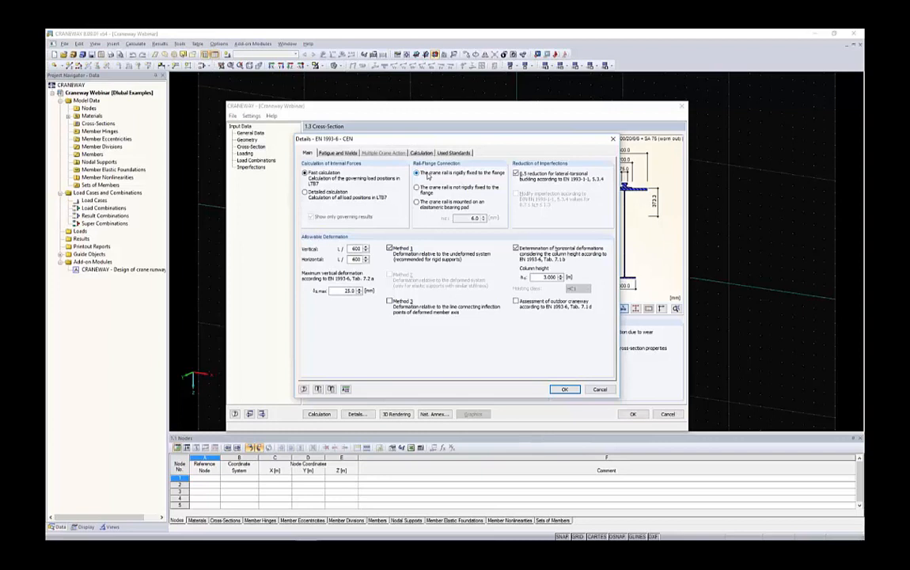
left_click_drag(446, 143, 387, 127)
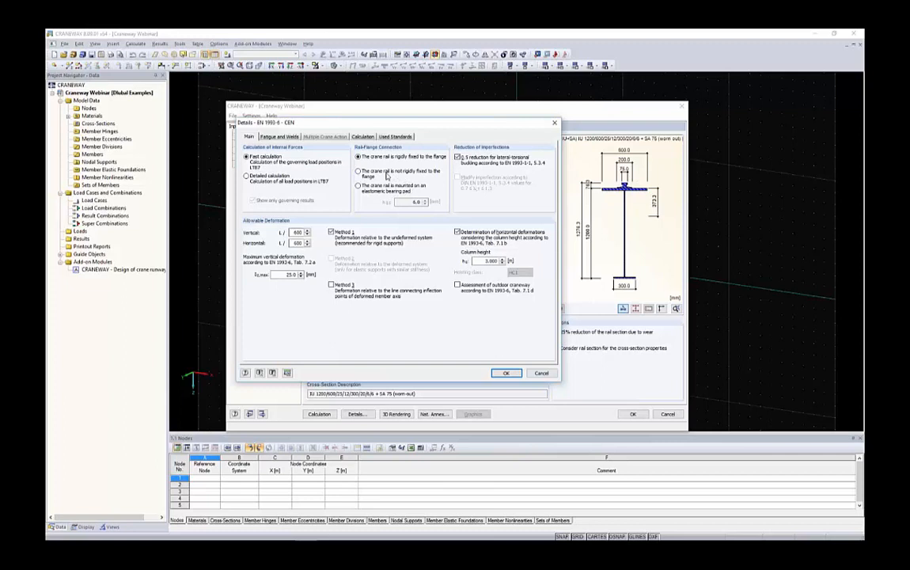
left_click(365, 190)
double_click(407, 202)
left_click(506, 373)
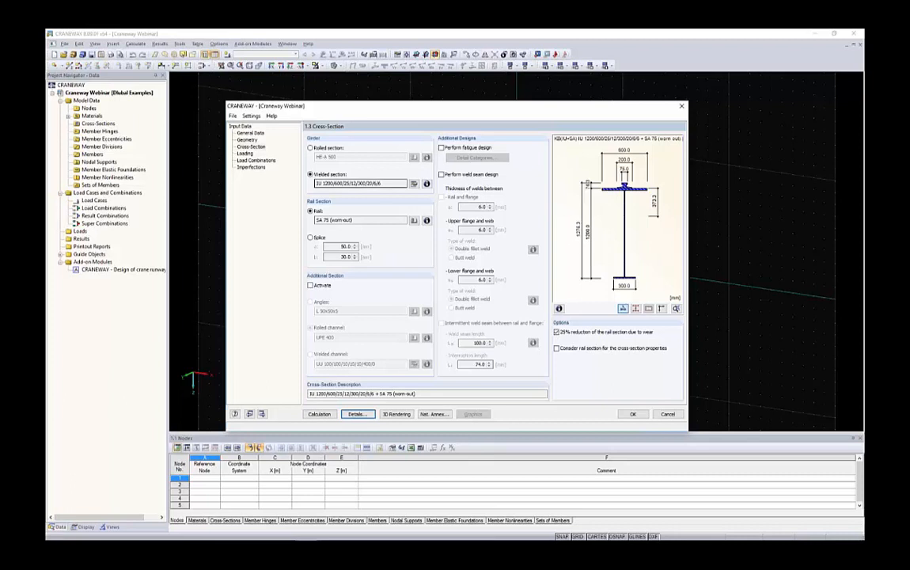
In the loading data, keep one crane, activate the left and right girder buffers and apply loads at both girders (Wmax and Wmin).
left_click(245, 154)
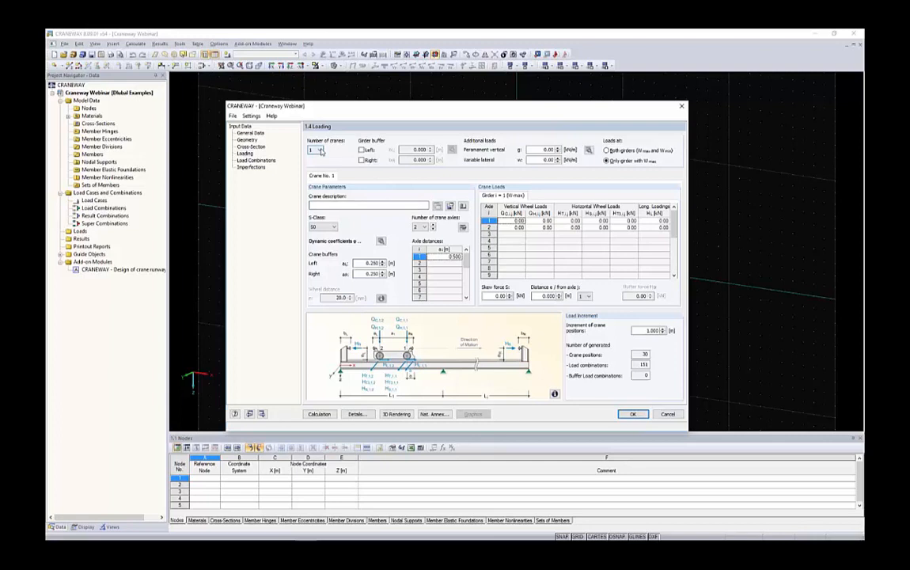
left_click(317, 151)
left_click(317, 157)
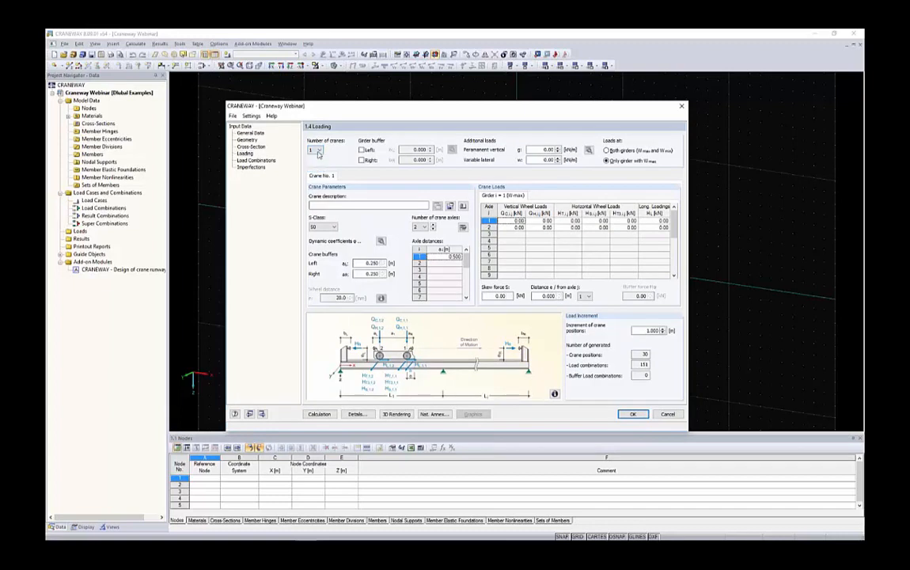
left_click(362, 149)
left_click(362, 160)
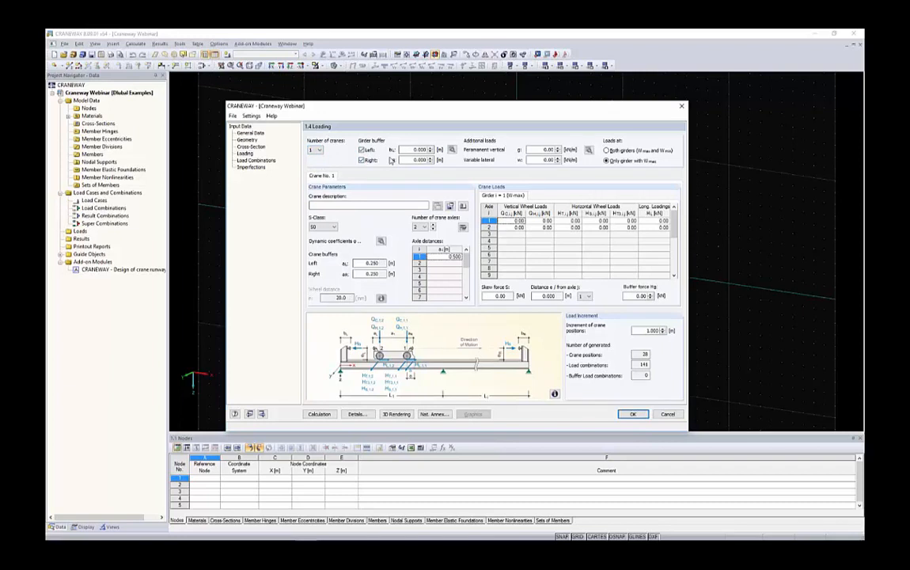
left_click(621, 150)
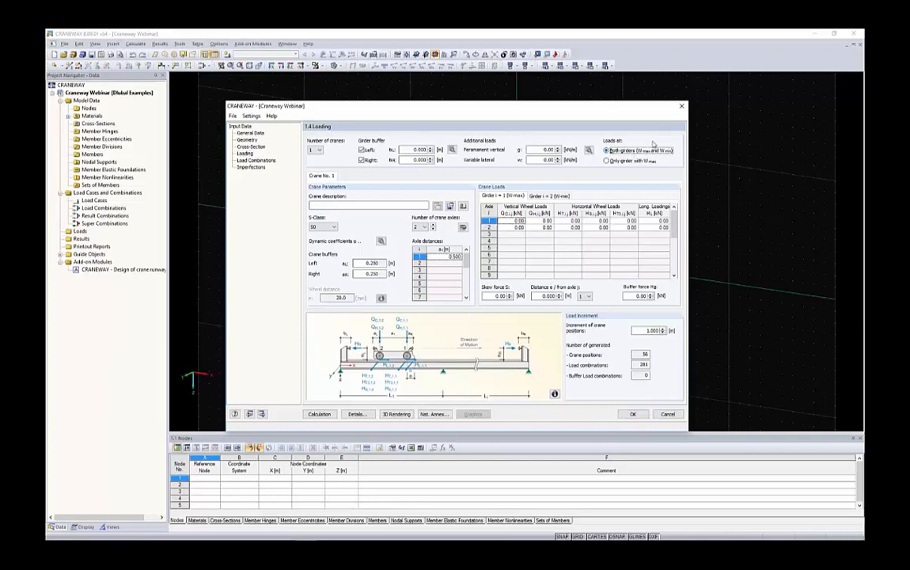
Describe crane no. 1 as 17t and assign it S-class S5.
left_click(395, 206)
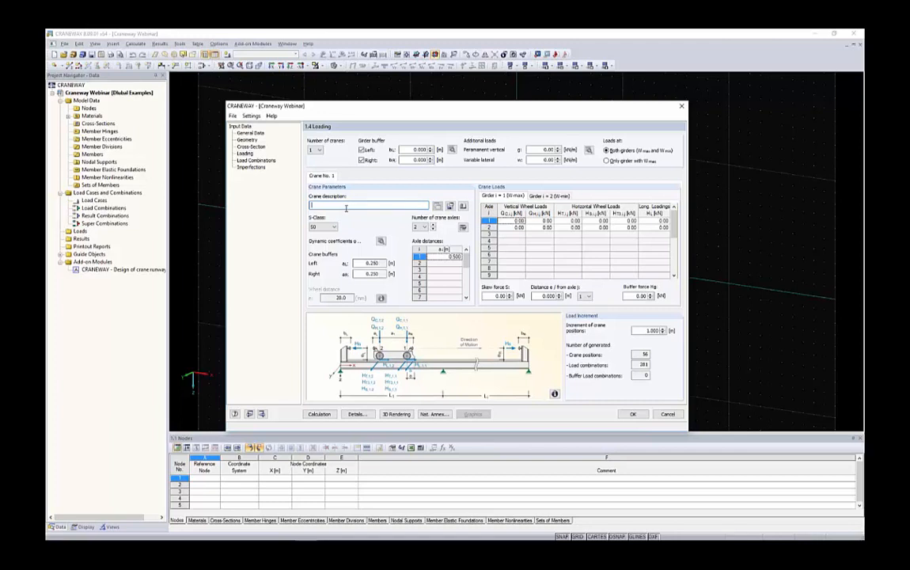
type("17t")
left_click(323, 227)
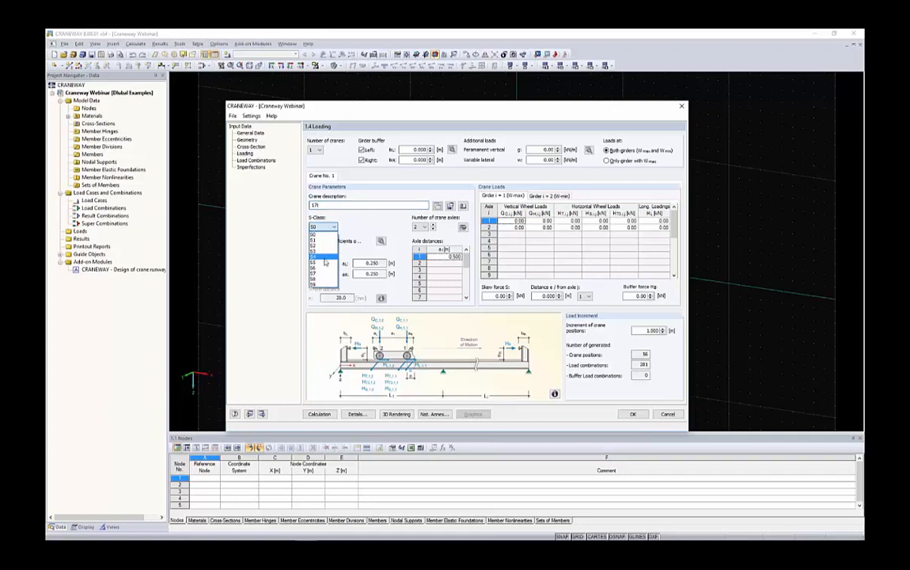
left_click(324, 264)
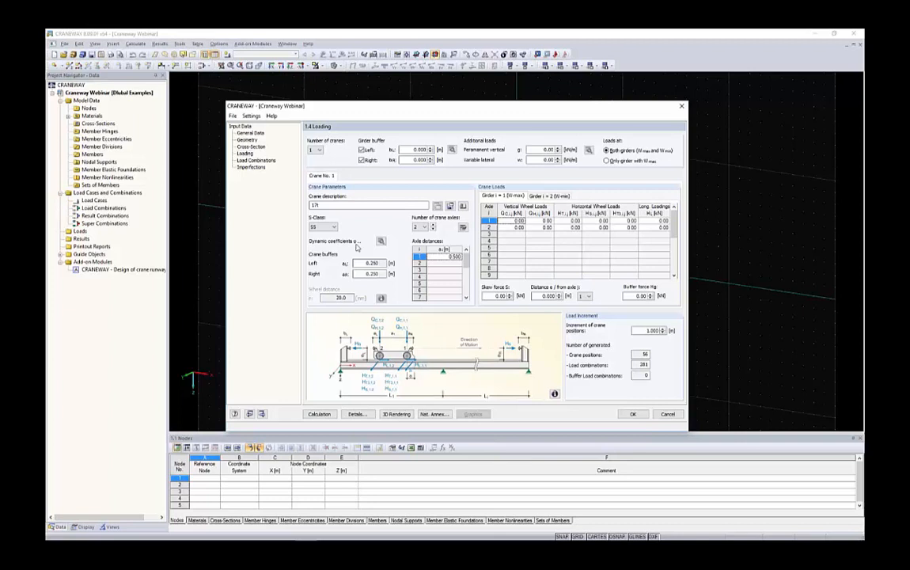
Define the crane's dynamic coefficients with 1.1 for crane weight and 1.3 for load lifting.
left_click(381, 241)
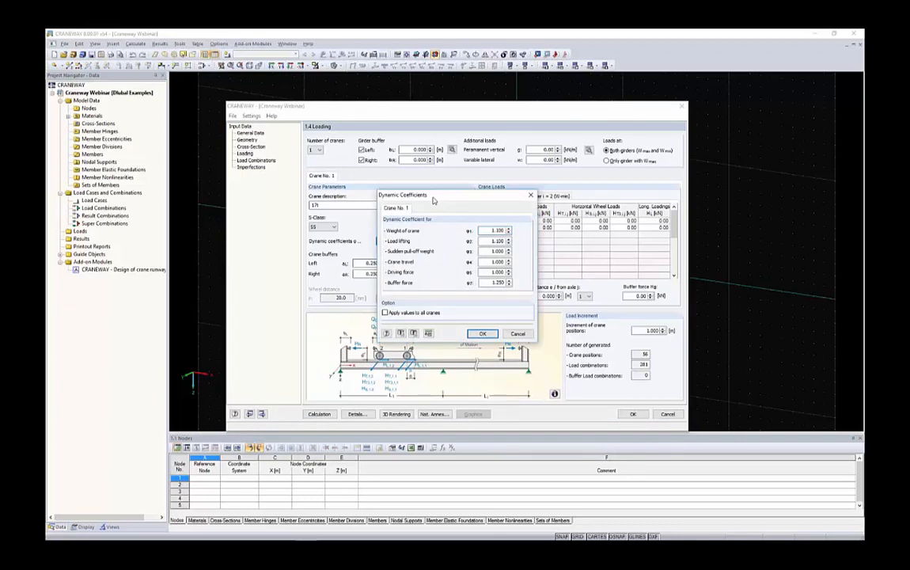
left_click_drag(433, 200, 356, 207)
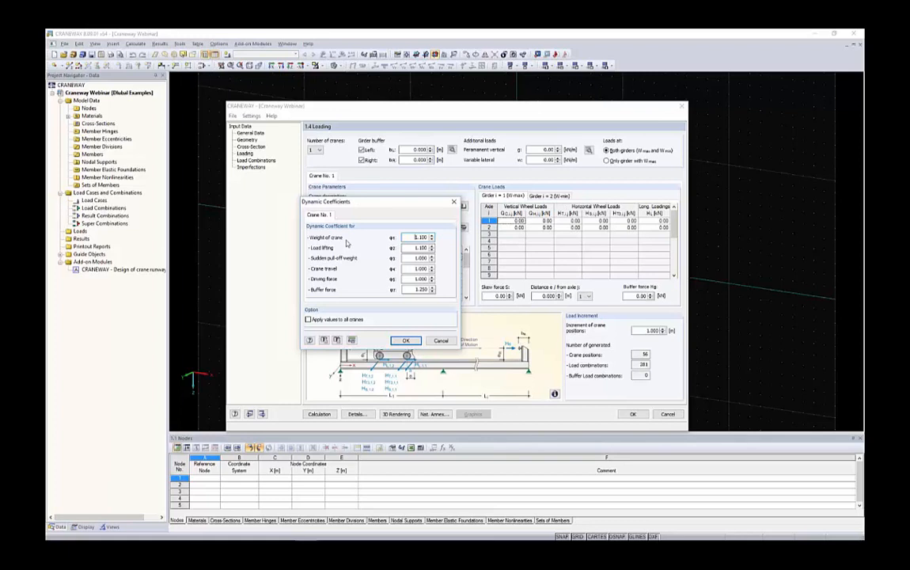
left_click_drag(414, 238, 433, 237)
type("1.")
key("Tab")
type("1.3")
key("Tab")
key("Tab")
key("Tab")
key("Tab")
left_click(408, 340)
Set both the left and right crane buffers to 0.05 m.
key("Tab")
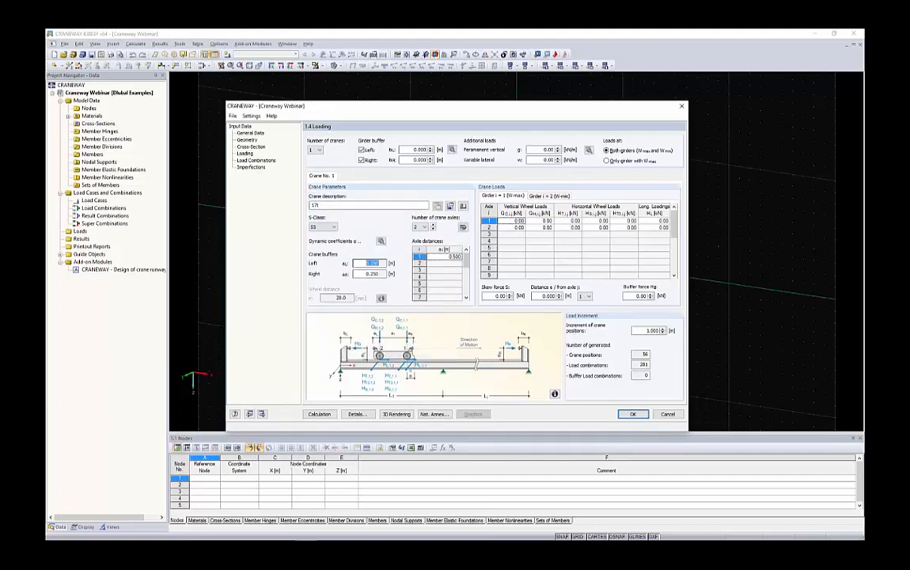
type(".05")
key("Tab")
left_click(368, 263)
left_click(370, 274)
Give the crane four axles spaced at 2.0 m, 5.6 m and 2.0 m.
left_click(423, 227)
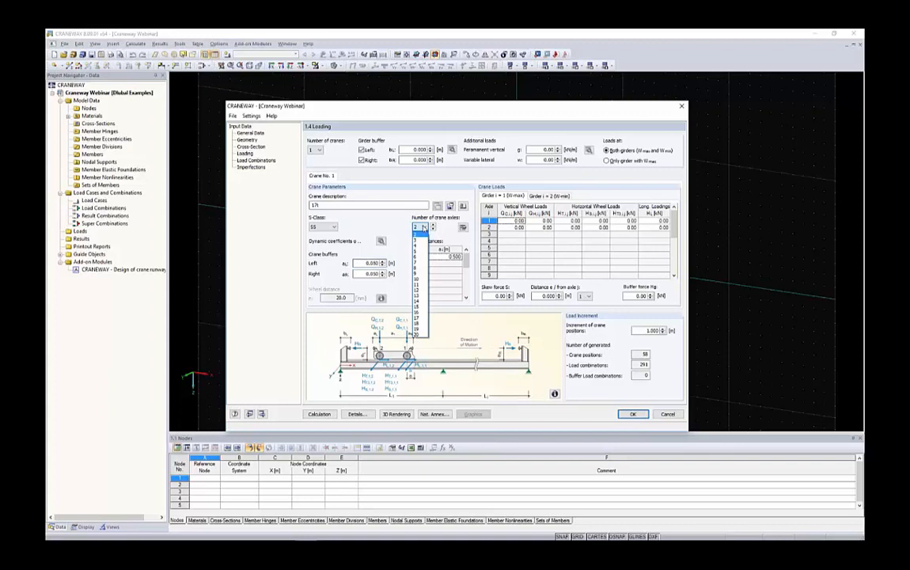
left_click(416, 249)
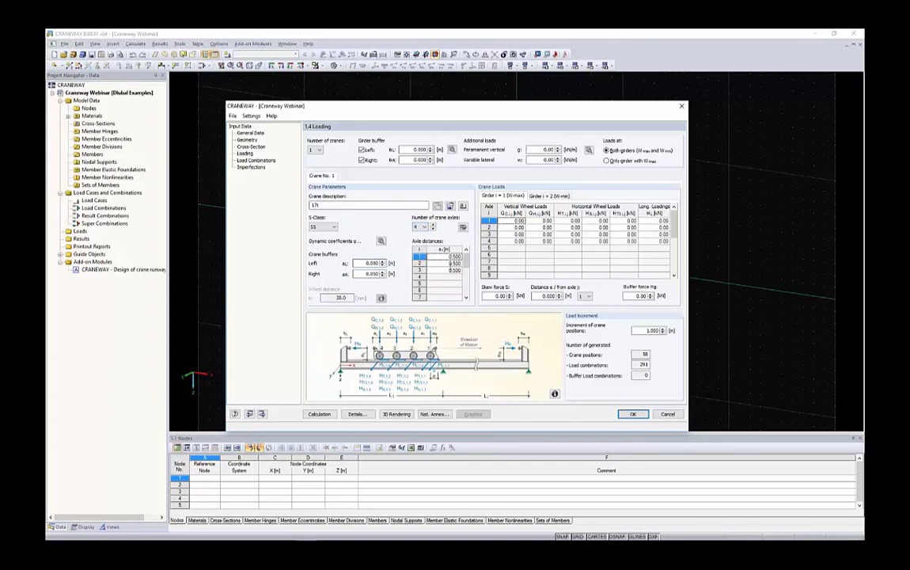
left_click(452, 256)
type("2.")
key("Return")
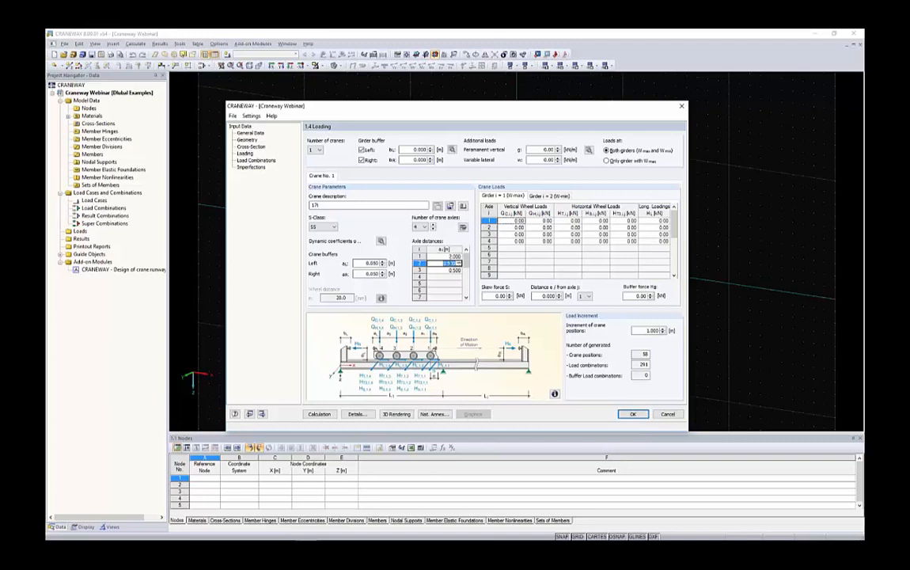
type("2.")
key("Return")
type("2")
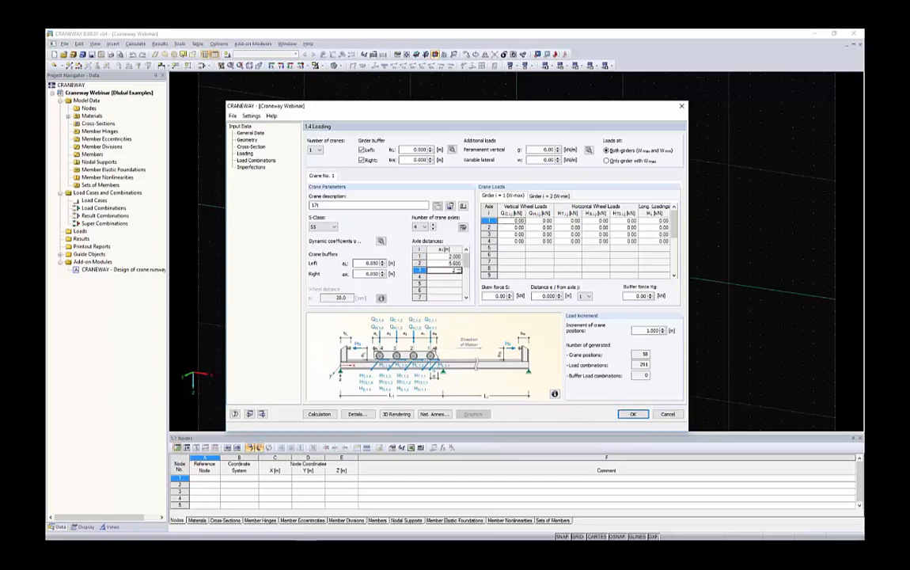
Copy the prepared wheel loads for all four axles into the crane loads of girder 1 (Wmax), replacing all zero values.
left_click(515, 249)
left_click_drag(508, 222, 665, 240)
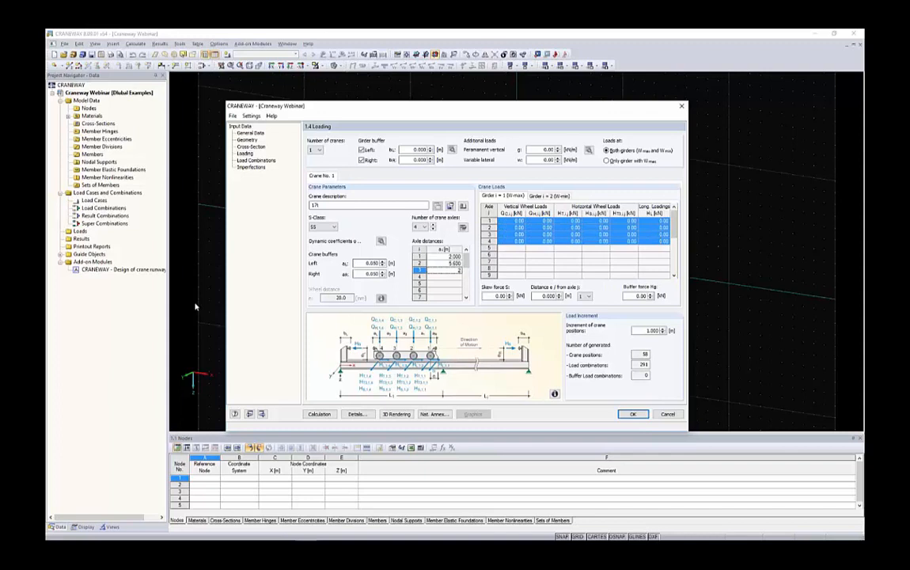
key("alt+Tab")
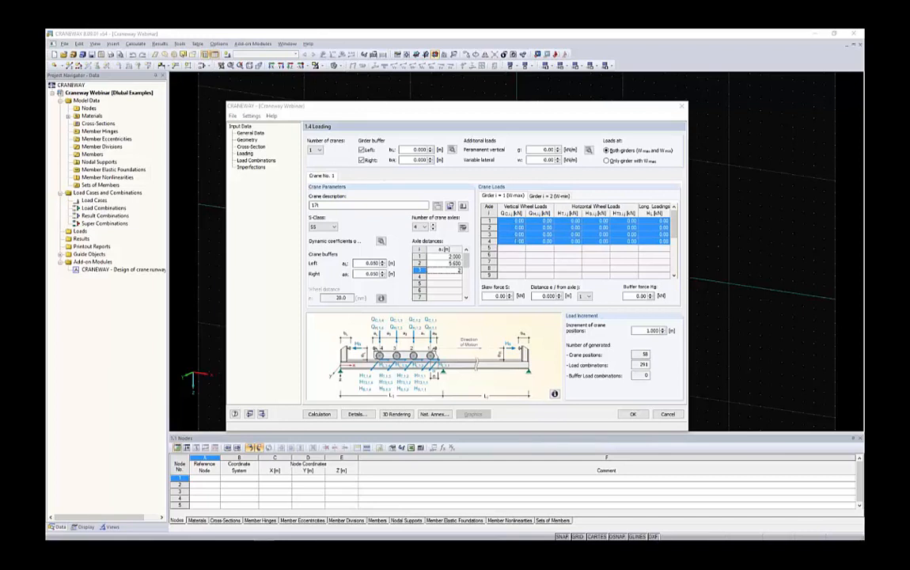
left_click(518, 241)
left_click_drag(517, 221, 659, 240)
key("ctrl+v")
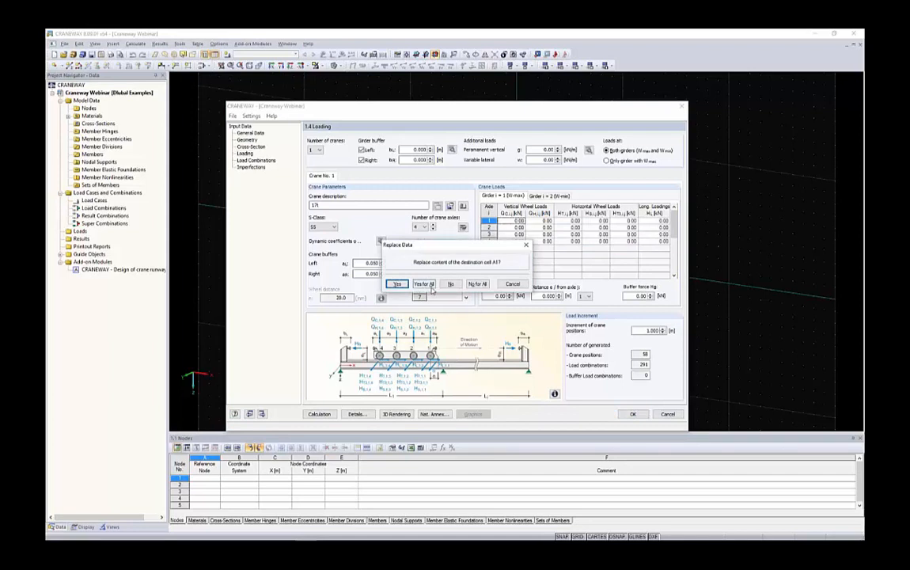
left_click(430, 285)
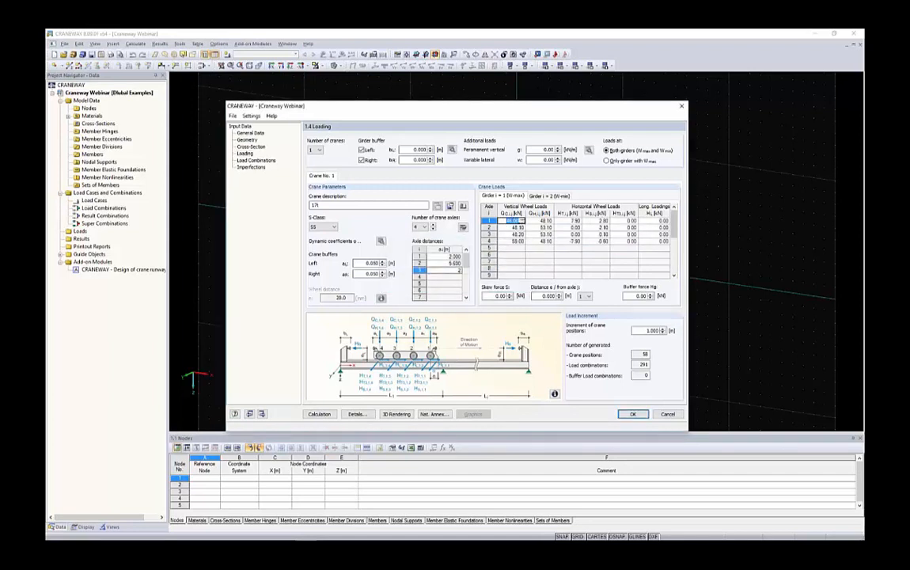
Paste the prepared wheel loads for all four axles into the crane loads of girder 2 (Wmin).
left_click(554, 196)
key("alt+Tab")
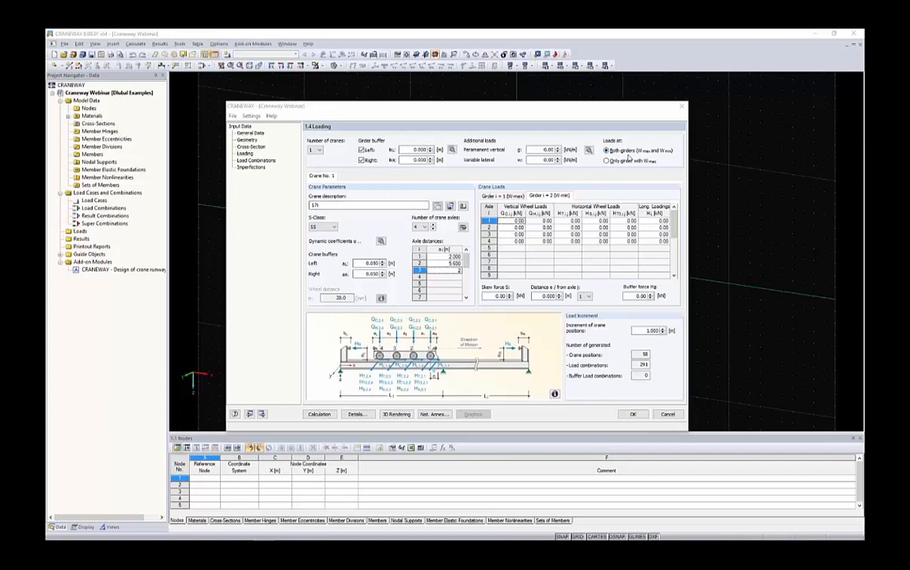
left_click_drag(511, 221, 661, 241)
key("ctrl+v")
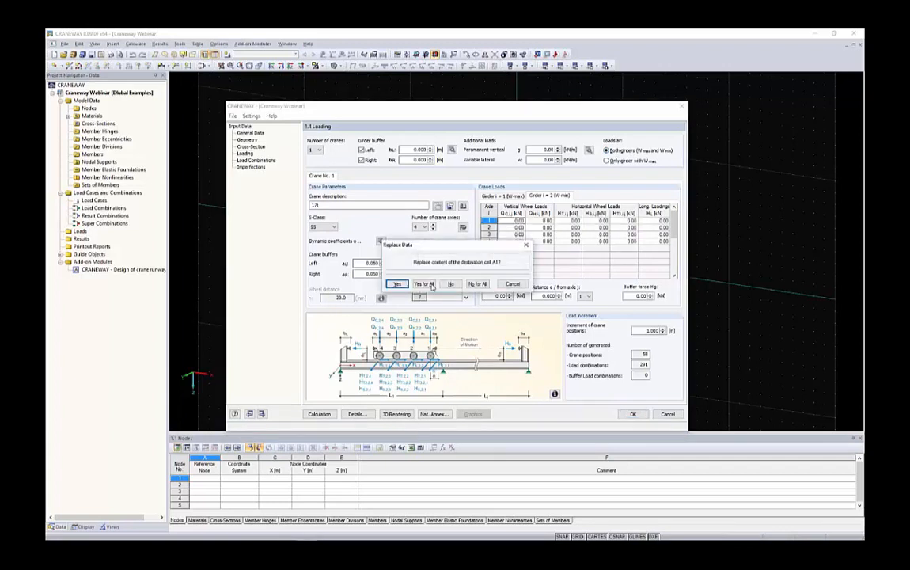
left_click(425, 284)
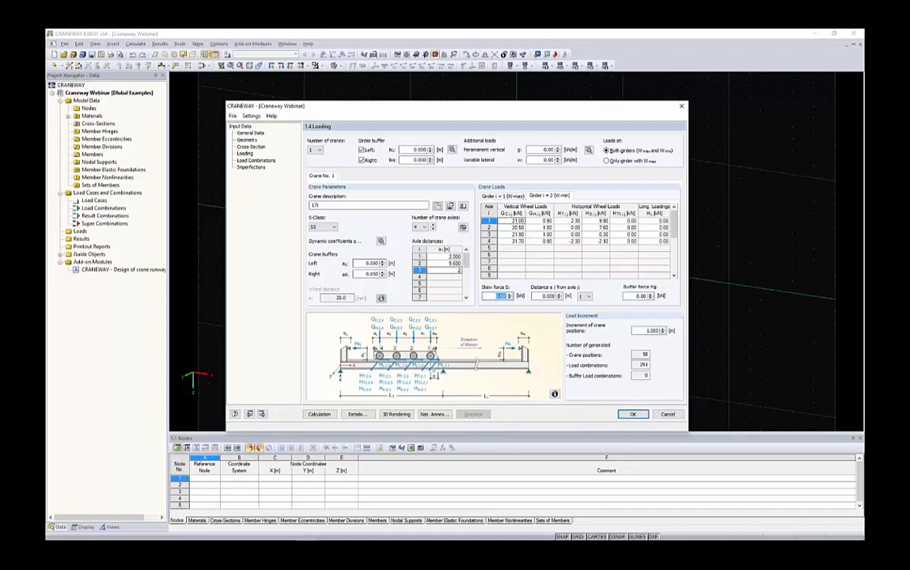
Set the skew force S to -20.1 kN.
key("BackSpace")
type("-20.1")
left_click(541, 295)
type("3")
Try a 0.1 m increment of crane positions and check the number of generated load combinations.
left_click_drag(643, 331, 662, 332)
key("Tab")
type("58")
key("Tab")
double_click(652, 331)
type(".1")
left_click(638, 296)
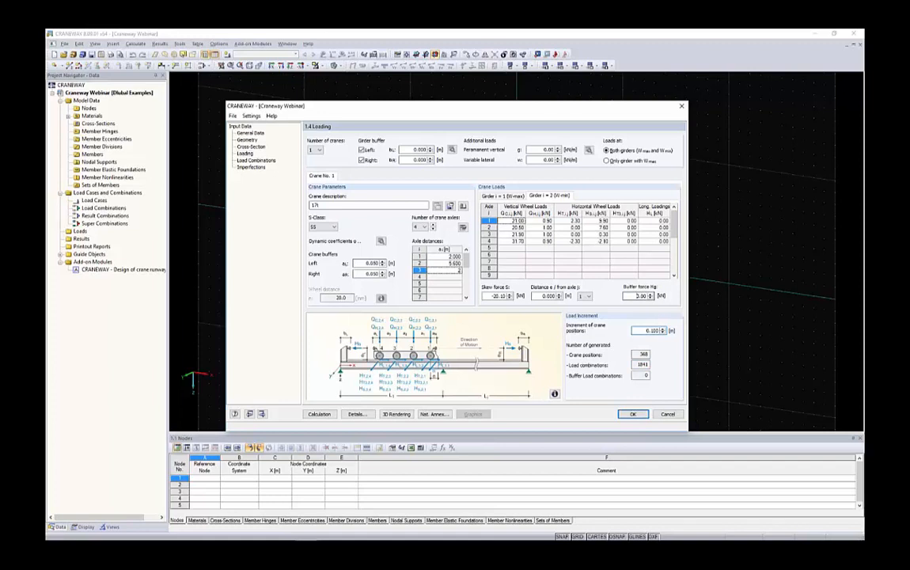
double_click(640, 364)
Set the increment of crane positions to 0.5 m and check the generated crane positions and load combinations.
left_click(664, 329)
left_click(664, 333)
left_click(663, 328)
left_click_drag(662, 327, 669, 327)
type("5")
key("Tab")
double_click(648, 356)
double_click(639, 331)
type("1")
left_click(626, 243)
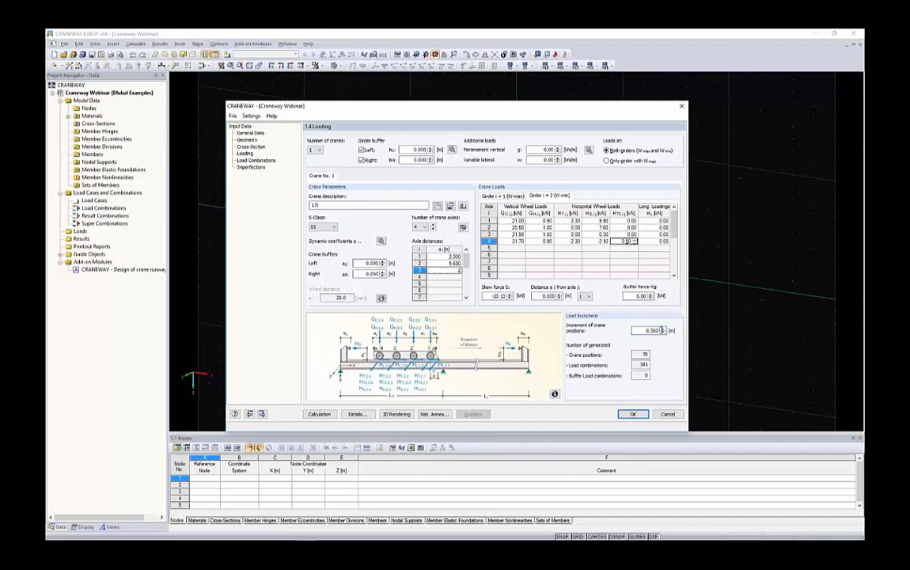
left_click_drag(644, 331, 656, 354)
double_click(644, 365)
Show the two-span runway girder with its crane in the 3D rendering and view it from an angle.
left_click(396, 414)
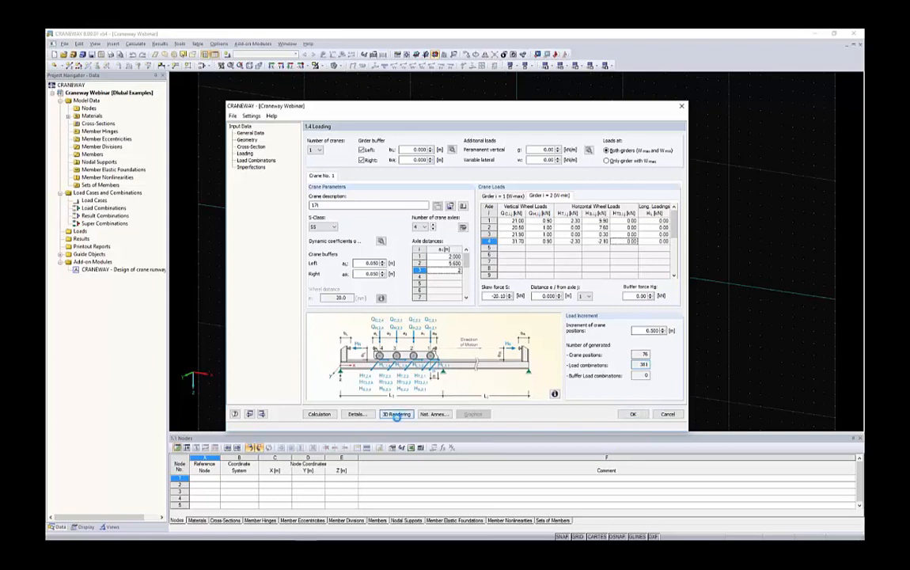
left_click_drag(451, 148, 451, 98)
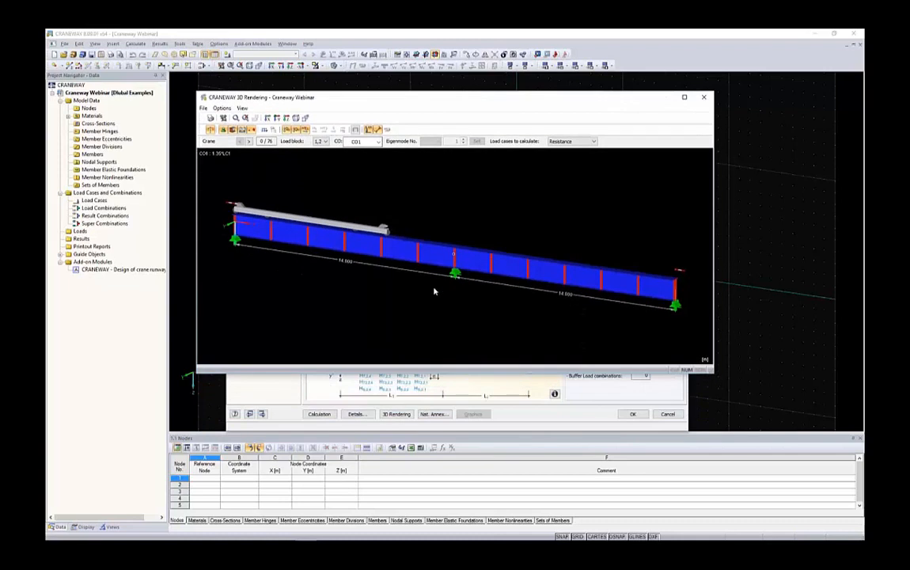
middle_click_drag(489, 226, 412, 223, "ctrl")
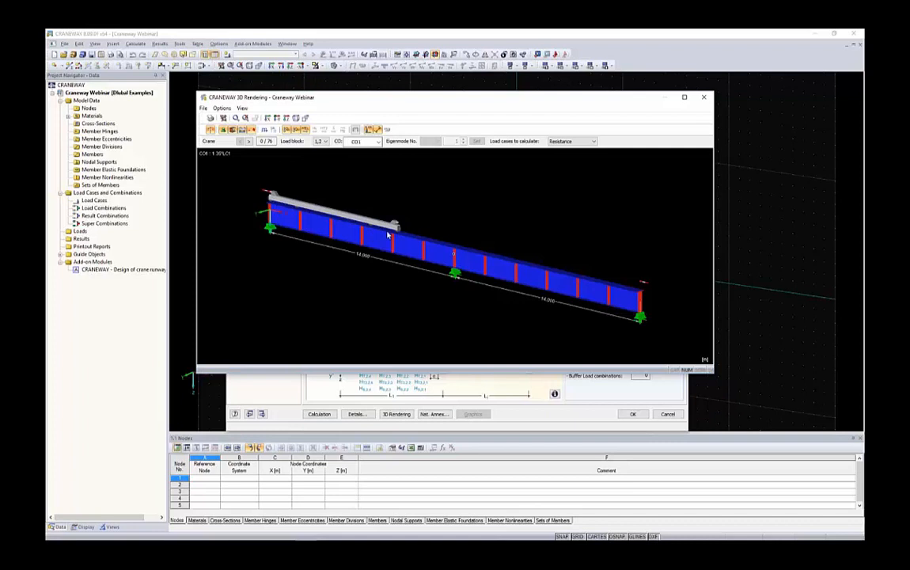
Step the crane through its positions along both spans of the runway girder in the 3D rendering, up to position 40.
left_click(249, 140)
left_click(249, 141)
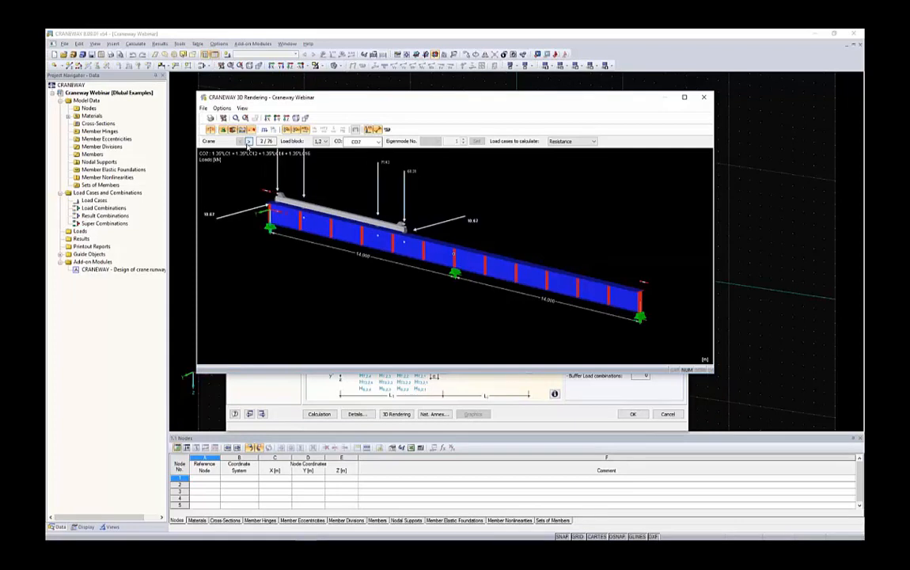
left_click(248, 141)
left_click(248, 142)
left_click(248, 143)
left_click(249, 142)
left_click(248, 142)
left_click(249, 142)
left_click(249, 142)
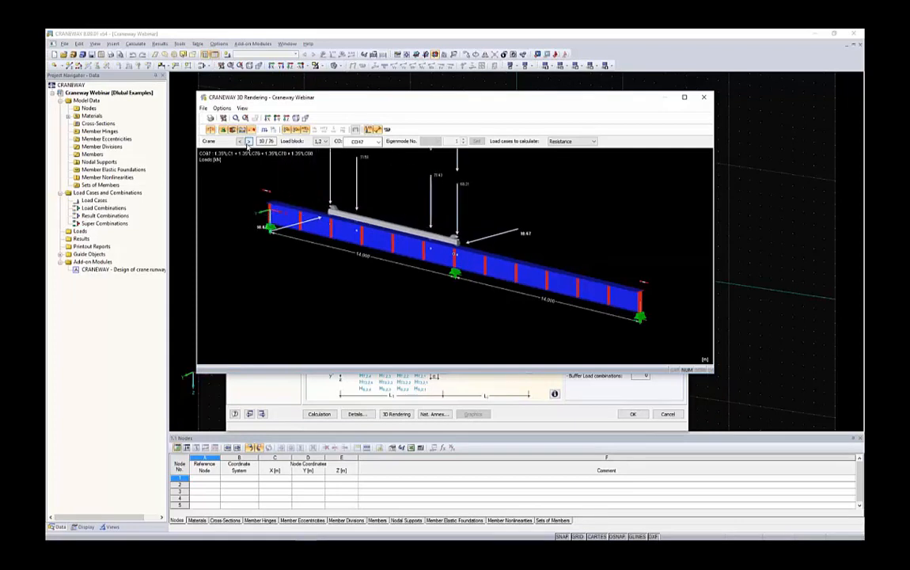
left_click(249, 142)
left_click(249, 143)
left_click(248, 141)
left_click(249, 141)
left_click(249, 140)
left_click(249, 141)
left_click(249, 141)
left_click(249, 141)
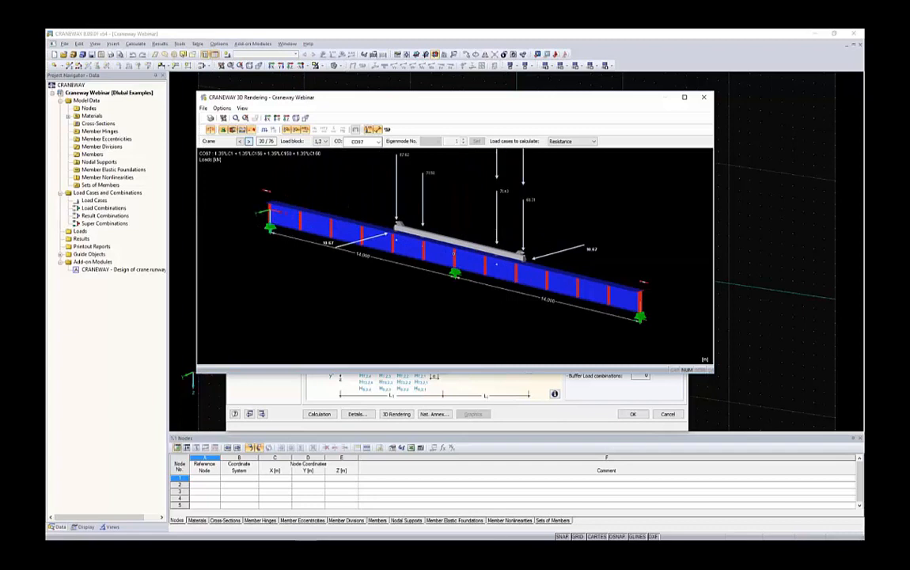
left_click(248, 141)
left_click(248, 141)
left_click(248, 141)
left_click(249, 141)
left_click(249, 141)
left_click(249, 141)
left_click(248, 141)
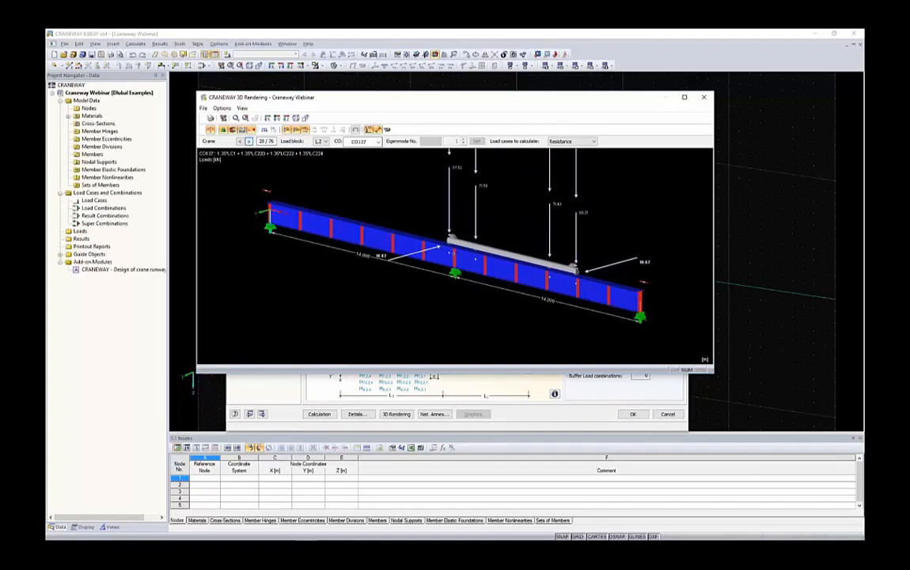
left_click(248, 141)
left_click(249, 141)
left_click(249, 141)
left_click(249, 140)
left_click(248, 141)
left_click(249, 141)
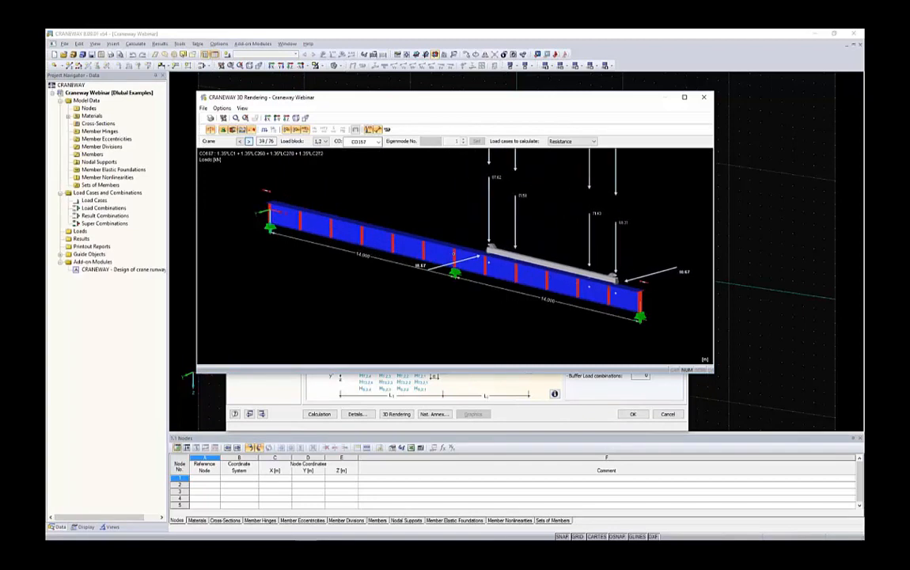
left_click(249, 141)
left_click(249, 141)
left_click(248, 141)
left_click(249, 141)
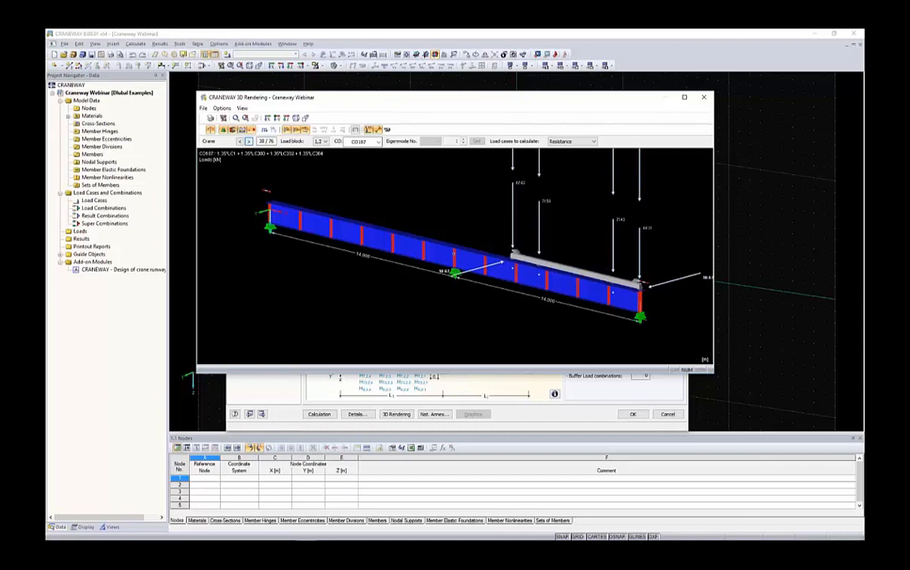
left_click(249, 141)
left_click(248, 140)
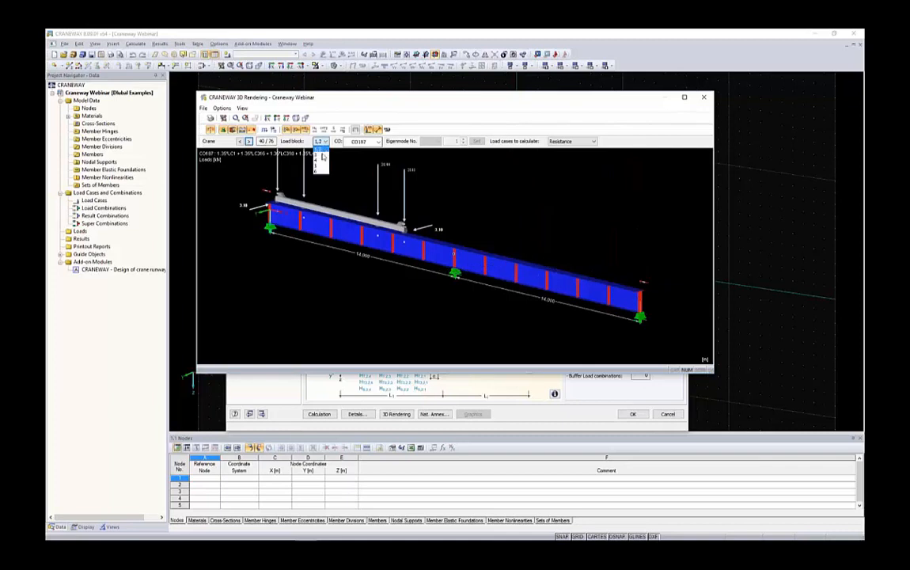
Display load block 4 on the girder, look through its available load combinations, and close the 3D rendering.
left_click(319, 163)
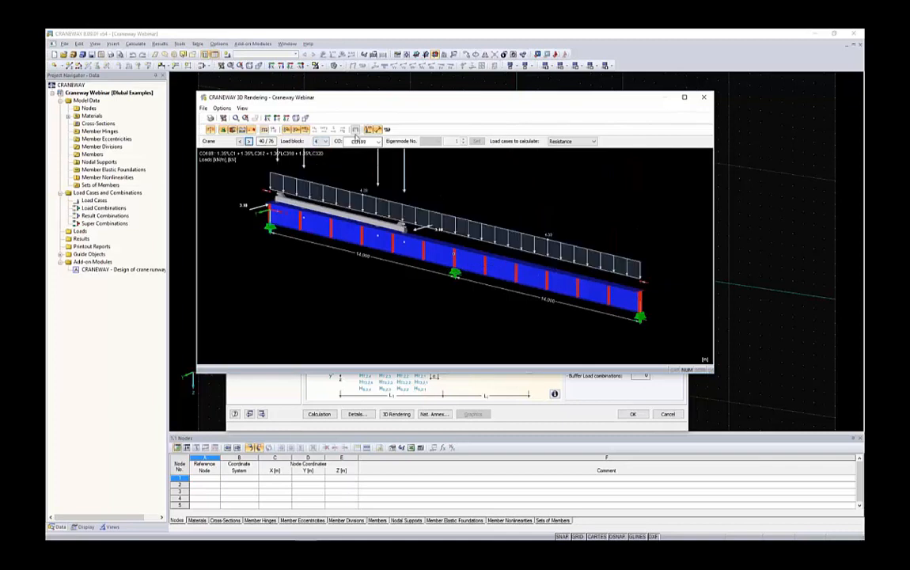
left_click(364, 141)
left_click_drag(380, 280, 380, 308)
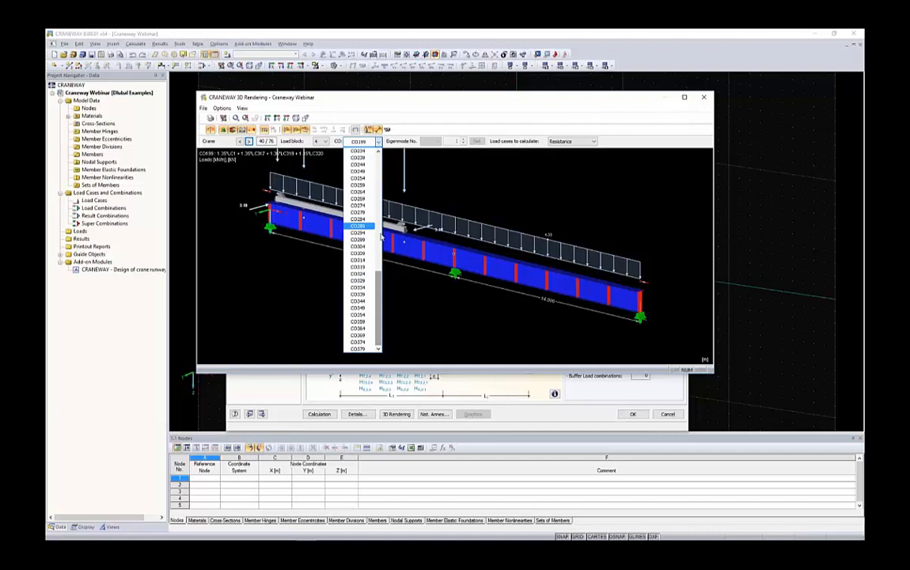
left_click(306, 235)
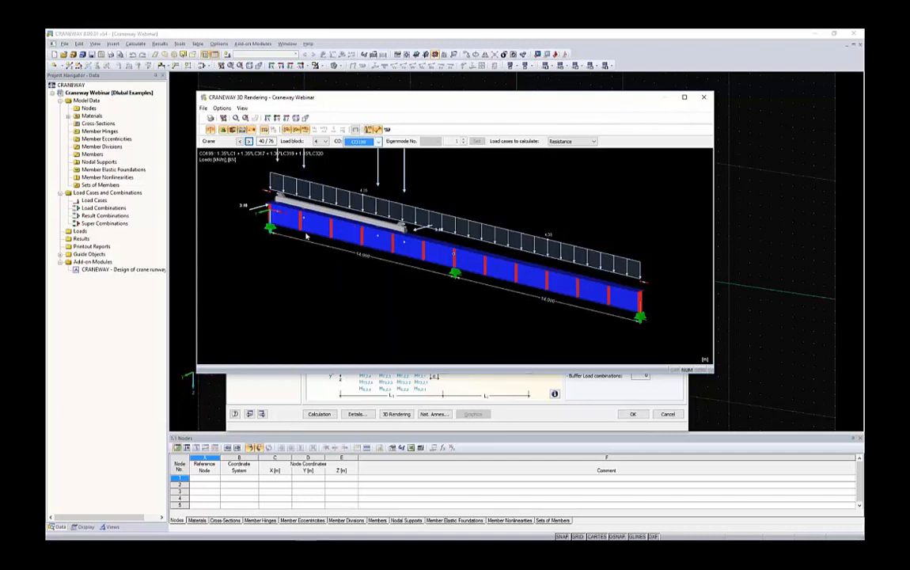
left_click(703, 97)
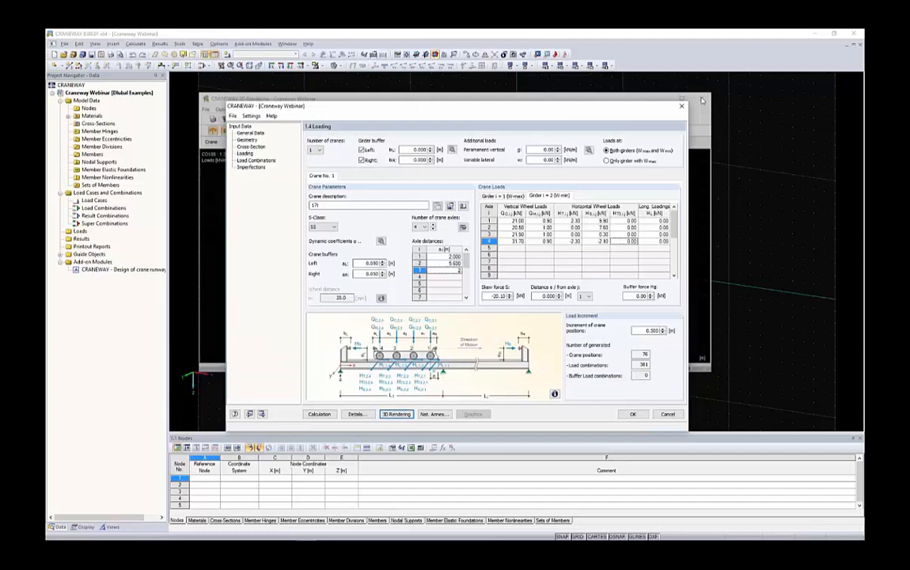
Try a right crane buffer distance of 5.000 m and show the crane in the 3D rendering.
double_click(371, 274)
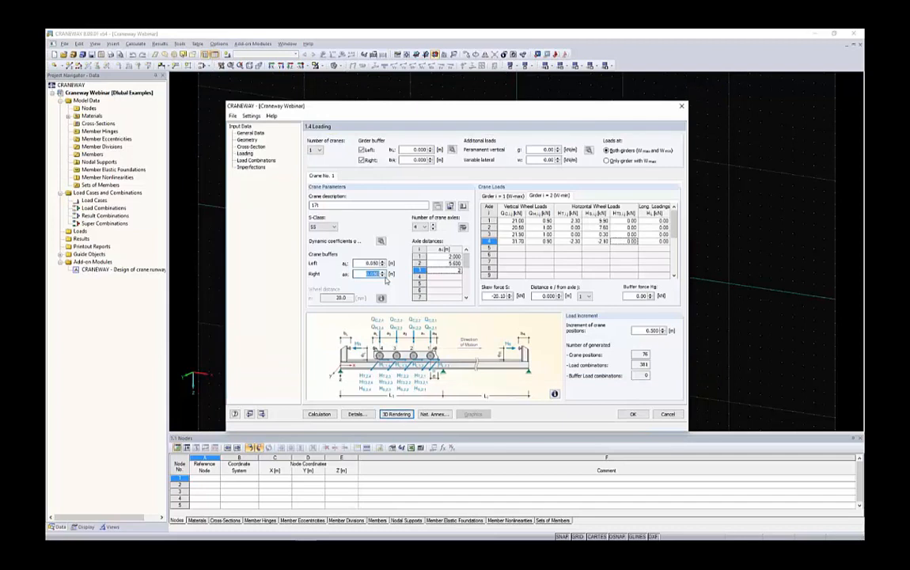
type("5")
left_click(368, 264)
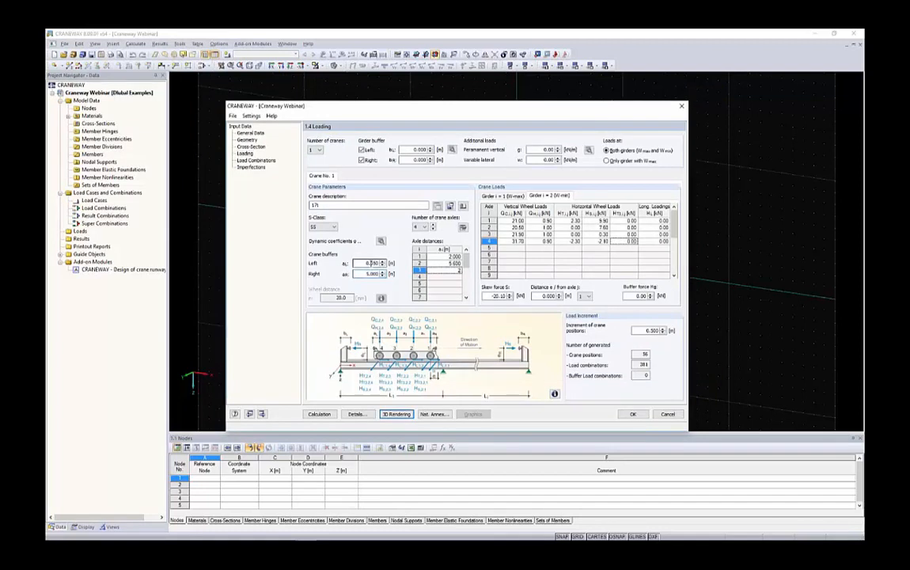
left_click(398, 413)
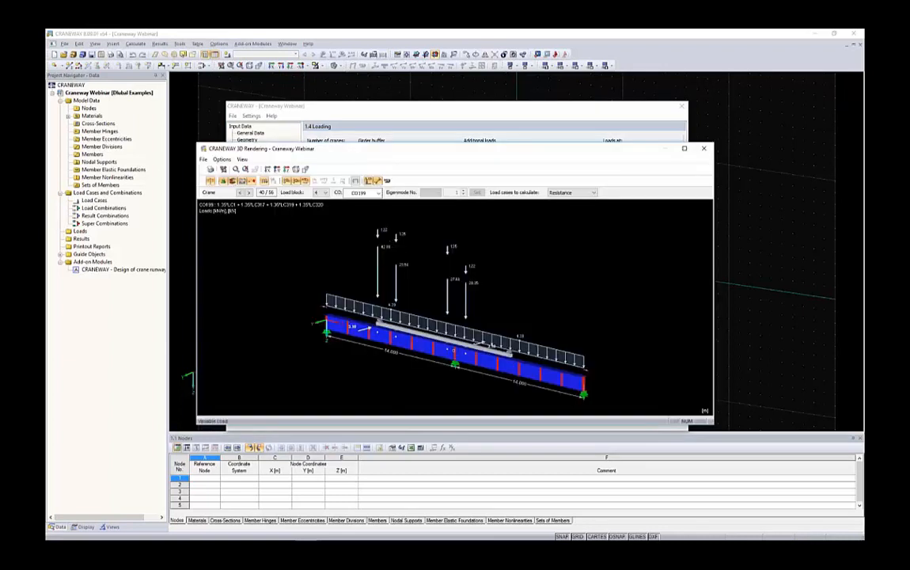
Step the crane through its positions under load block 4 towards the right end support, up to position 54.
left_click(248, 193)
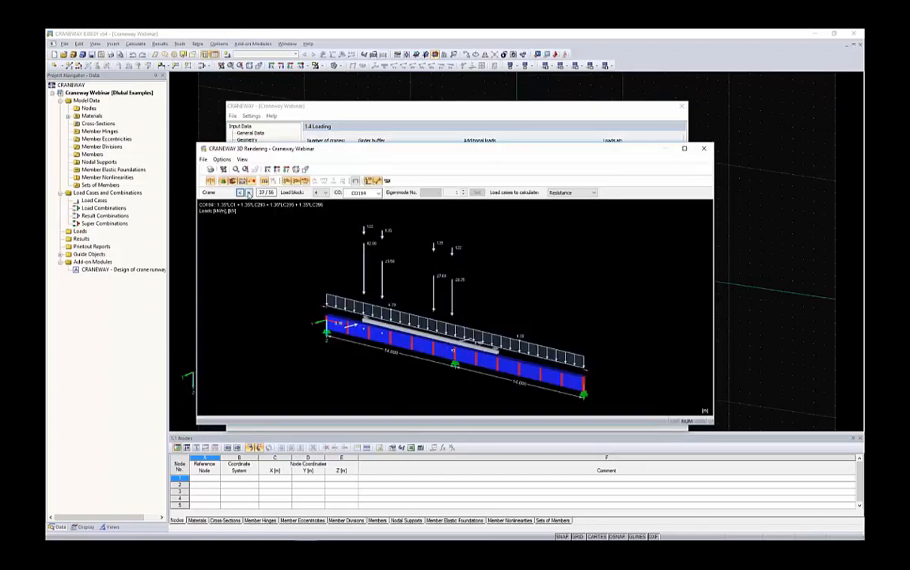
left_click(249, 193)
left_click(249, 193)
left_click(248, 193)
left_click(249, 193)
left_click(249, 193)
left_click(248, 193)
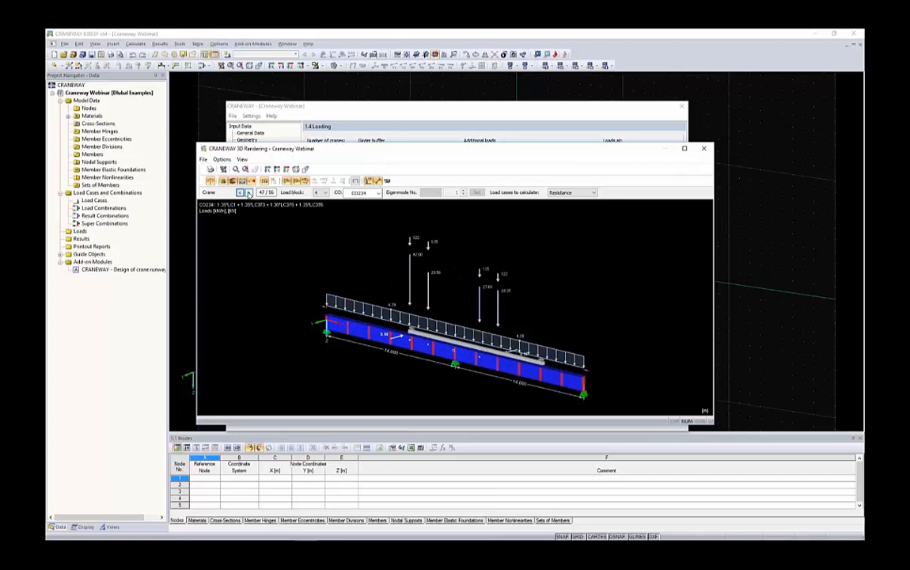
left_click(249, 193)
left_click(248, 193)
left_click(249, 193)
left_click(248, 193)
left_click(249, 193)
left_click(249, 193)
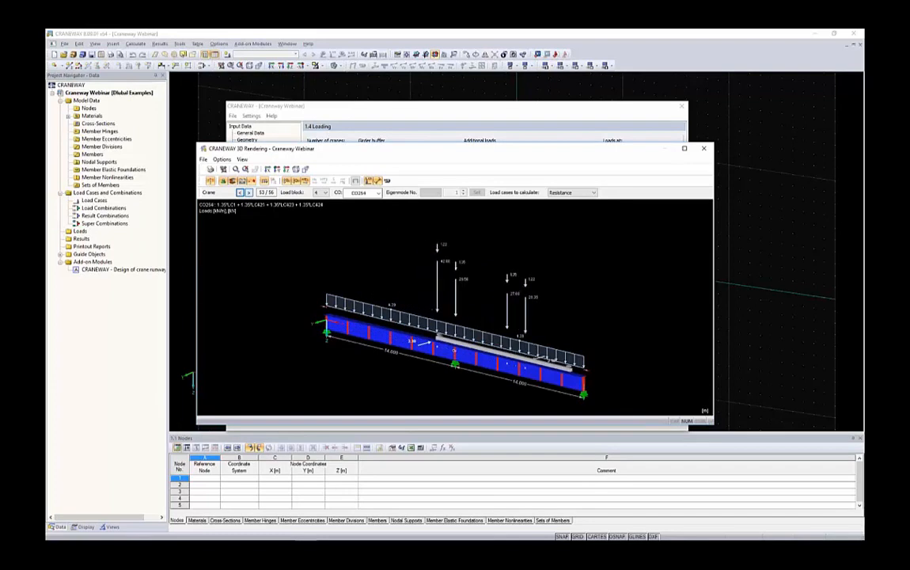
left_click(249, 193)
Display load block 1,2 and step the crane back along the girder to position 29.
left_click(321, 195)
left_click(320, 207)
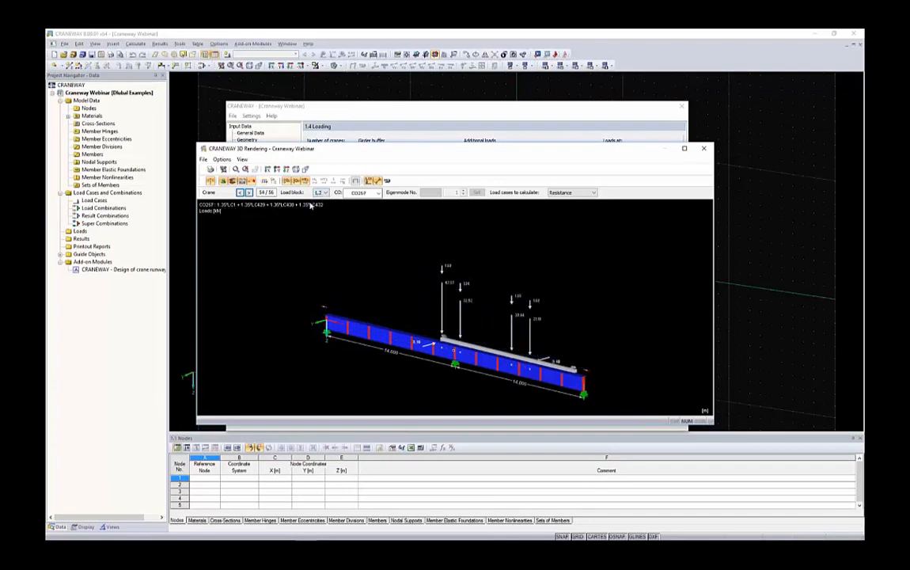
left_click(241, 193)
left_click(241, 193)
left_click(240, 193)
left_click(241, 194)
left_click(241, 193)
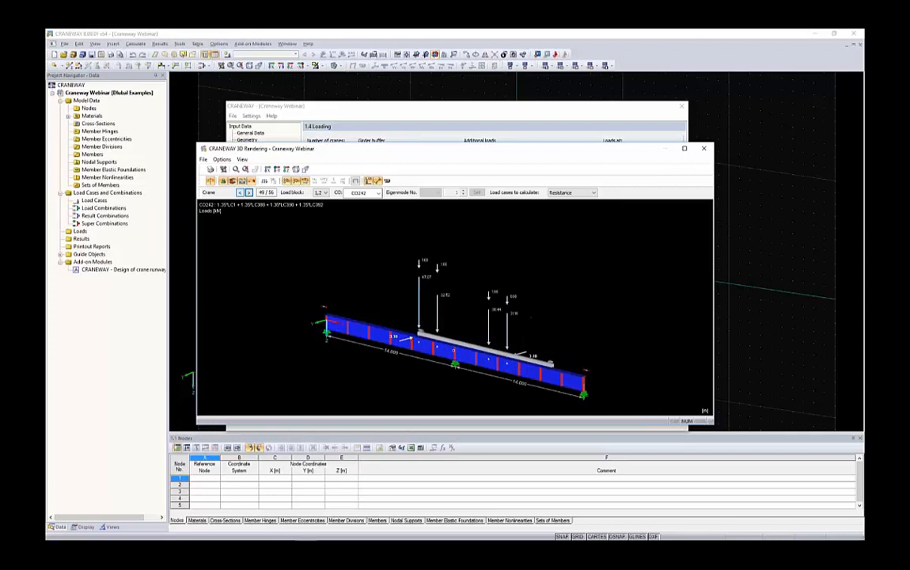
left_click(241, 193)
left_click(241, 193)
left_click(241, 193)
left_click(241, 193)
left_click(241, 194)
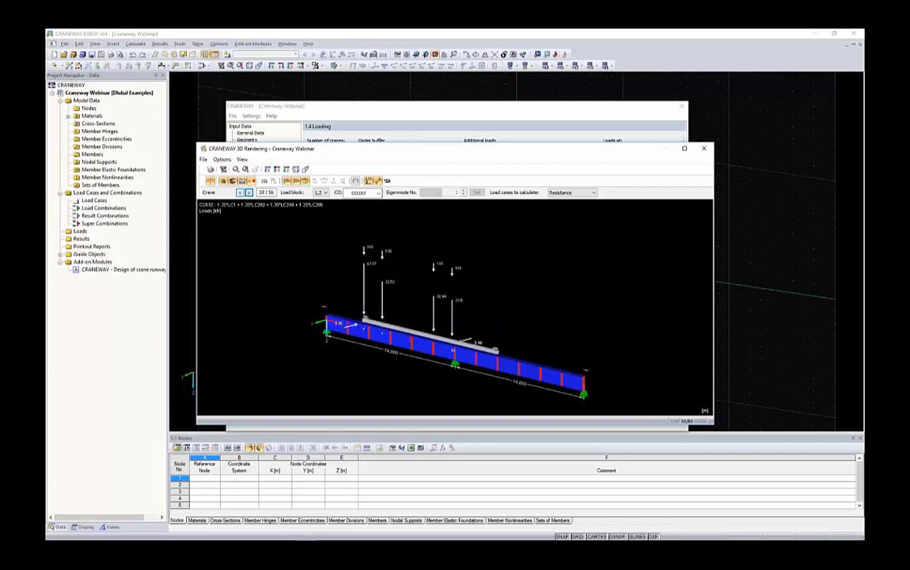
left_click(240, 193)
Compare crane positions 25 to 29 and examine where the crane stops at the right end support in position 28.
left_click(241, 193)
left_click(241, 193)
left_click(241, 193)
left_click(241, 193)
left_click(240, 193)
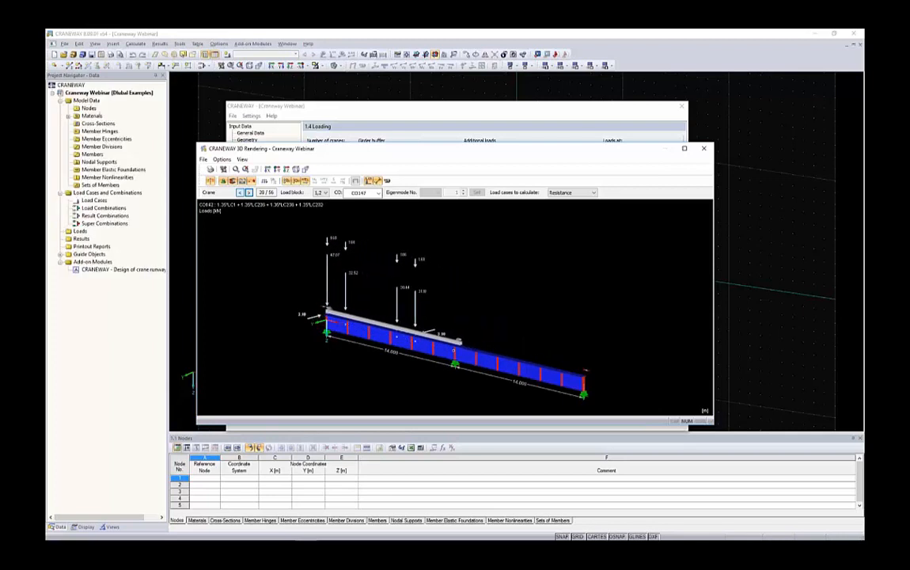
left_click(241, 193)
left_click(241, 193)
left_click(241, 193)
left_click(241, 193)
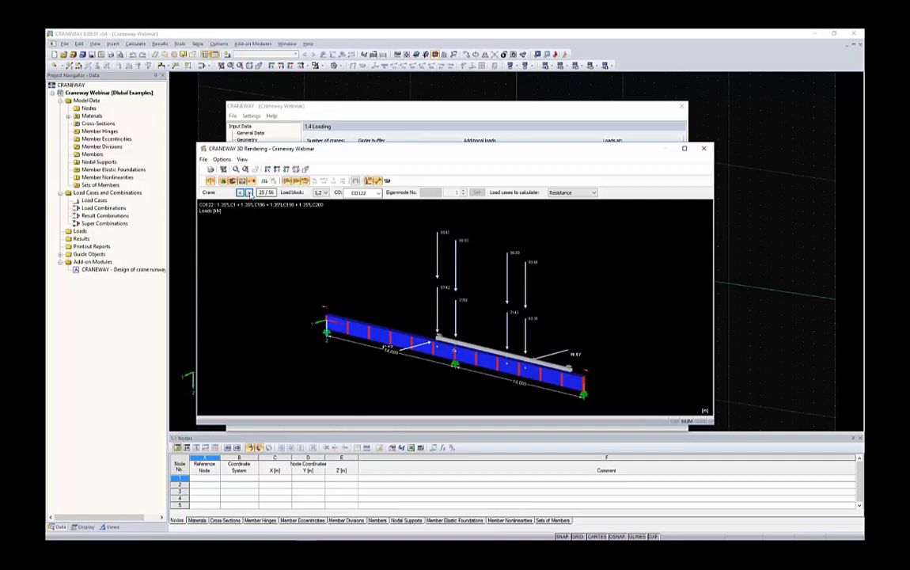
left_click(241, 193)
left_click(240, 193)
left_click(241, 194)
left_click(241, 193)
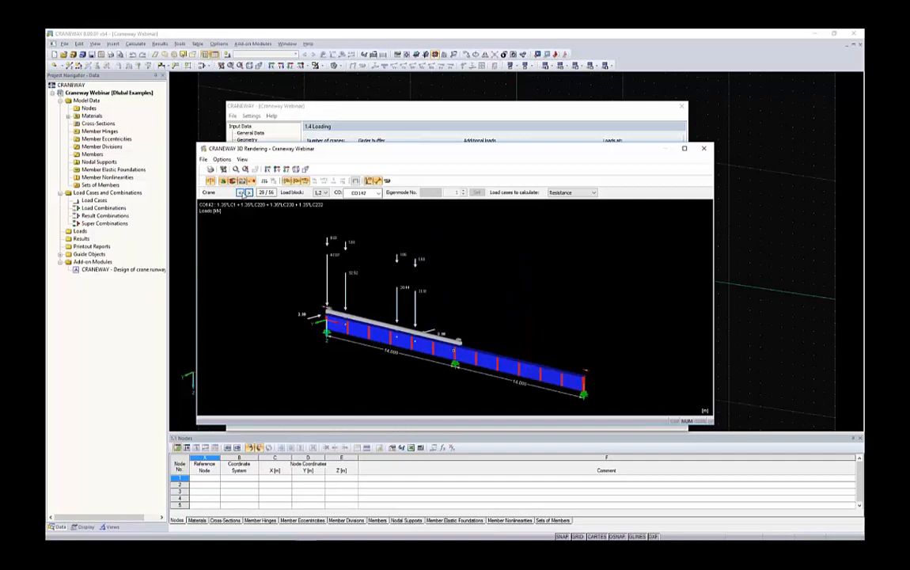
left_click(242, 193)
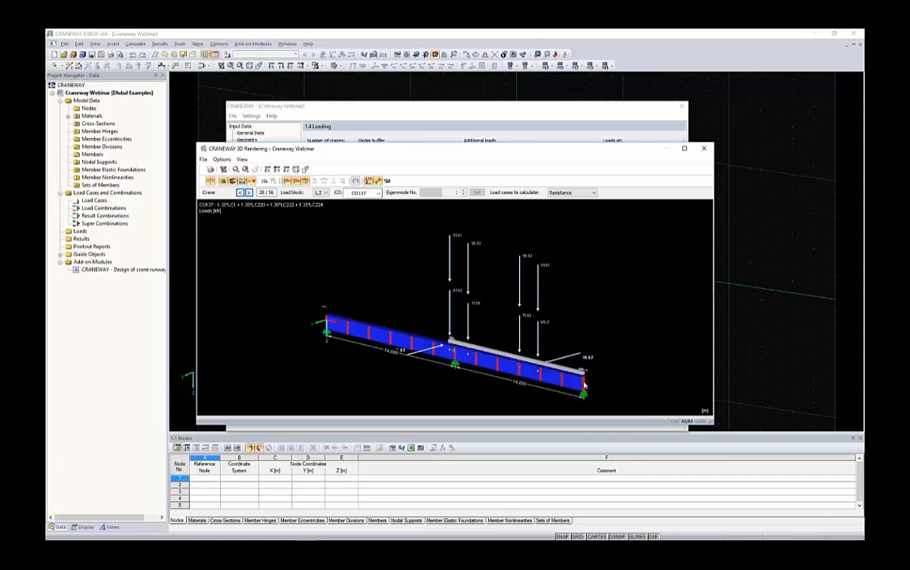
Step the crane back along the girder to its first position at the left end support.
left_click(240, 192)
left_click(240, 192)
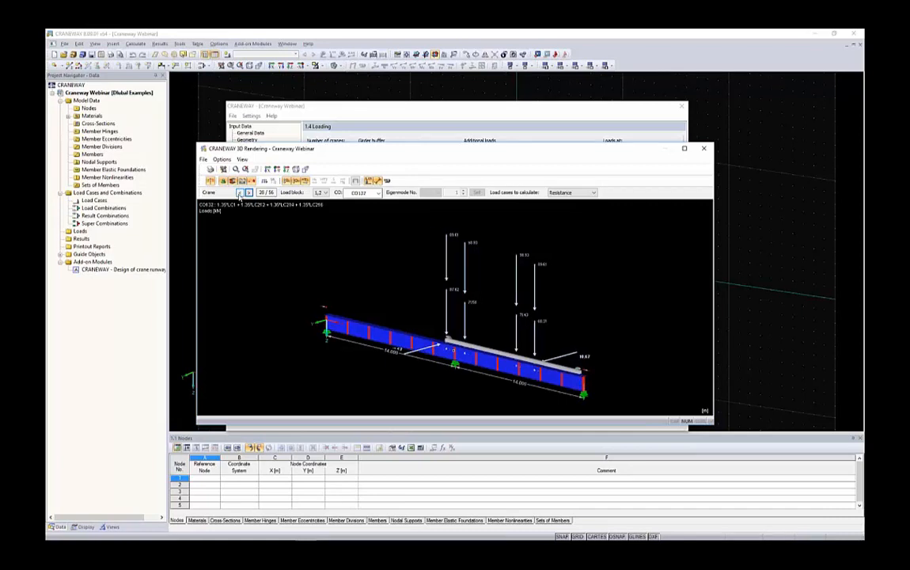
left_click(240, 193)
left_click(240, 192)
left_click(239, 192)
left_click(239, 192)
left_click(239, 193)
left_click(240, 193)
left_click(240, 192)
left_click(240, 192)
left_click(240, 192)
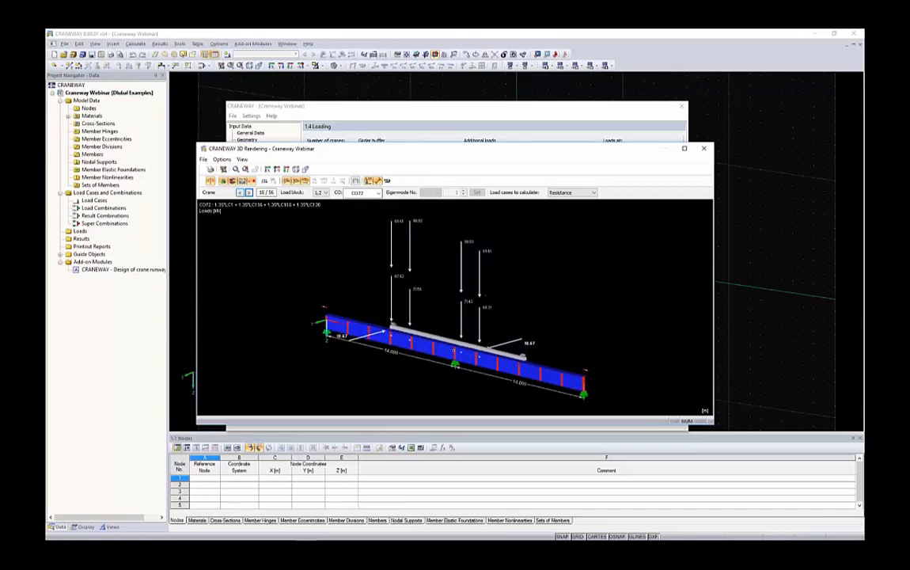
left_click(240, 192)
left_click(240, 192)
left_click(240, 192)
left_click(240, 192)
left_click(240, 192)
left_click(240, 192)
left_click(240, 192)
left_click(240, 192)
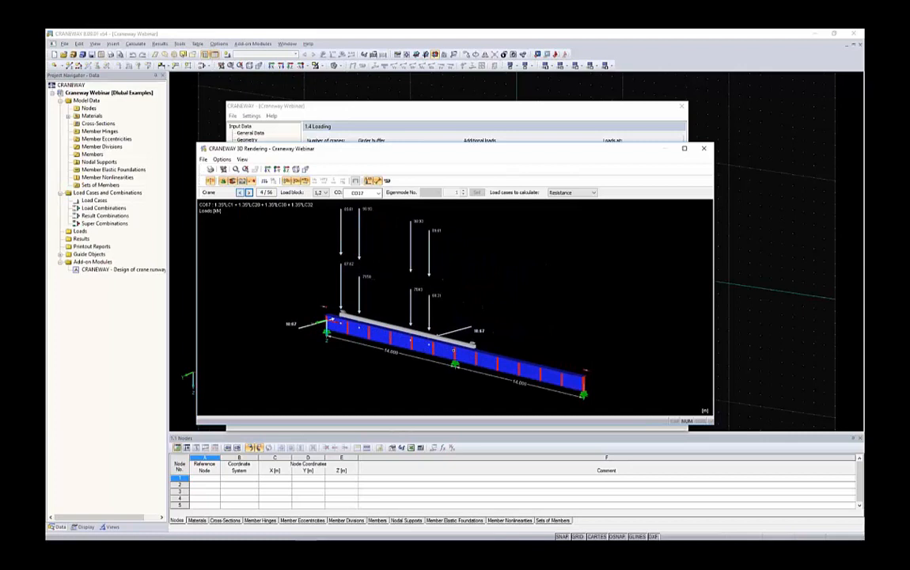
left_click(240, 192)
left_click(240, 192)
left_click(240, 192)
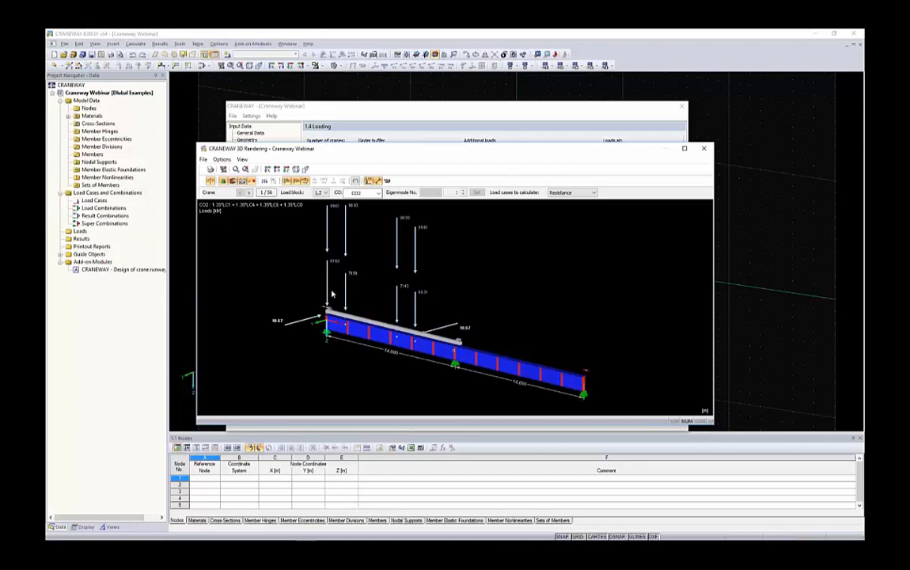
Check which load case types are available for calculation and close the 3D rendering.
left_click(558, 193)
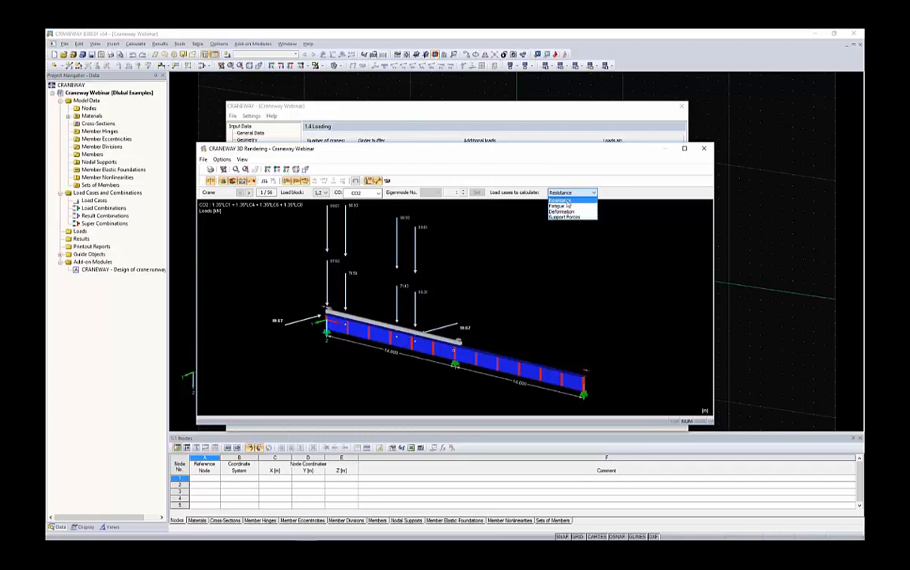
left_click(617, 248)
left_click(704, 148)
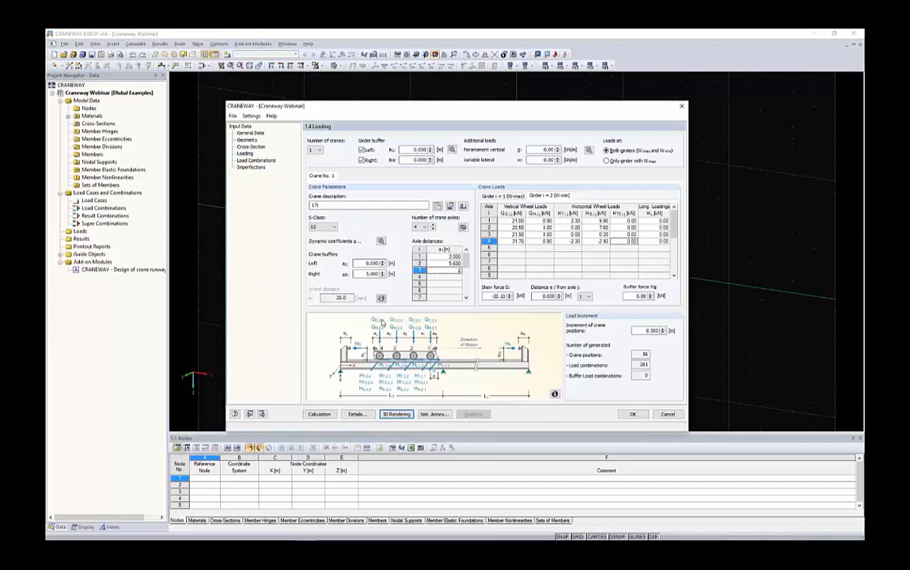
Set the right crane buffer distance to 0.05 m.
left_click_drag(365, 274, 398, 275)
key("BackSpace")
type(",05")
key("shift+Tab")
key("Tab")
Open the generated load combinations and examine the last one, including its description and the position and loads of each wheel.
left_click(253, 161)
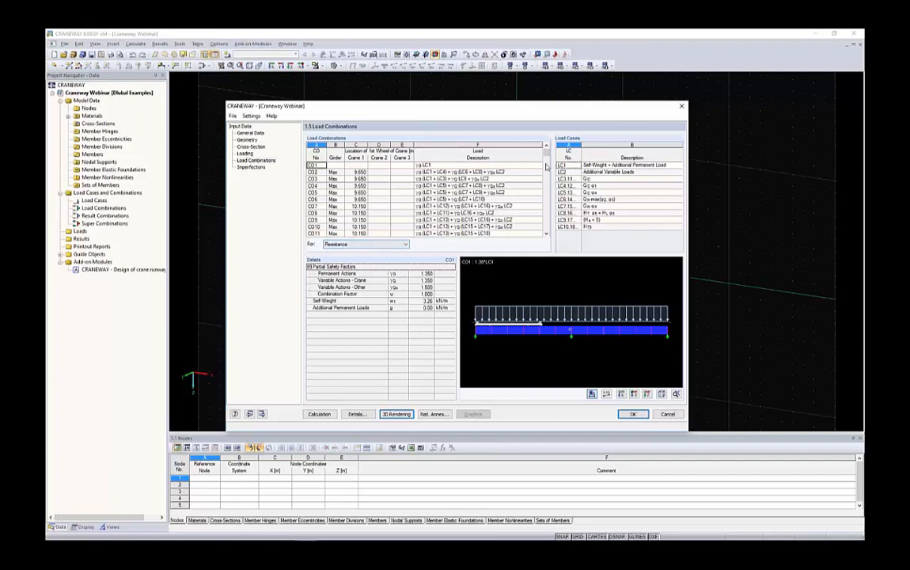
left_click_drag(546, 154, 547, 228)
left_click(360, 228)
left_click(361, 234)
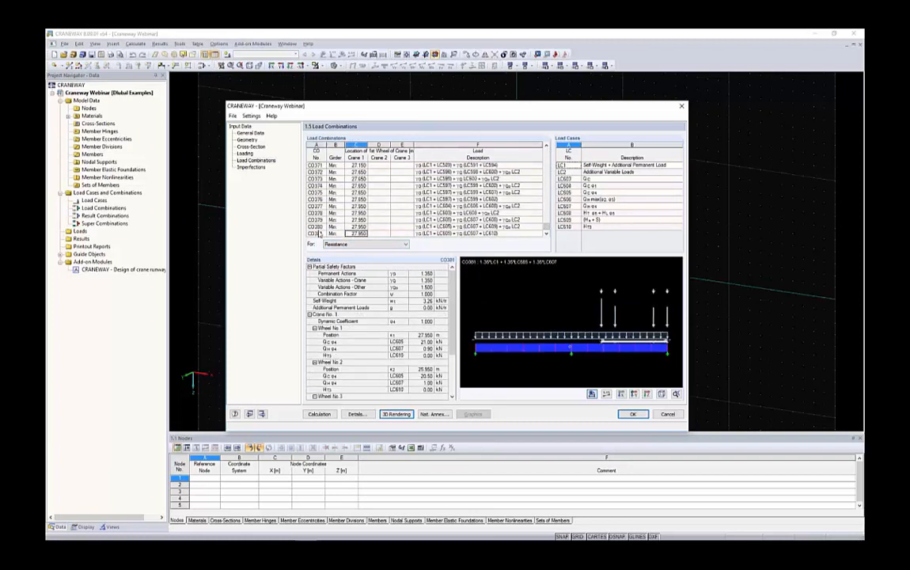
left_click_drag(476, 234, 341, 235)
left_click(449, 235)
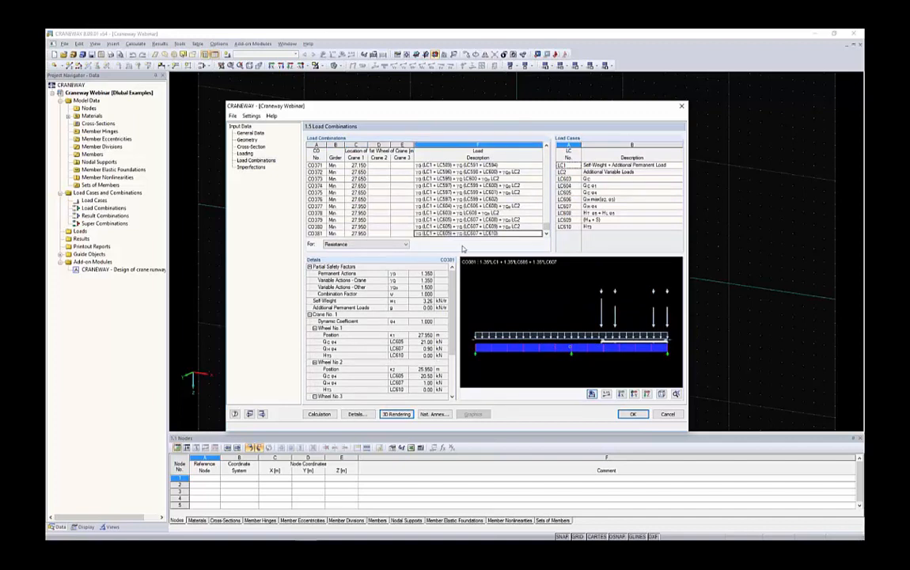
scroll(342, 287, "down", 3)
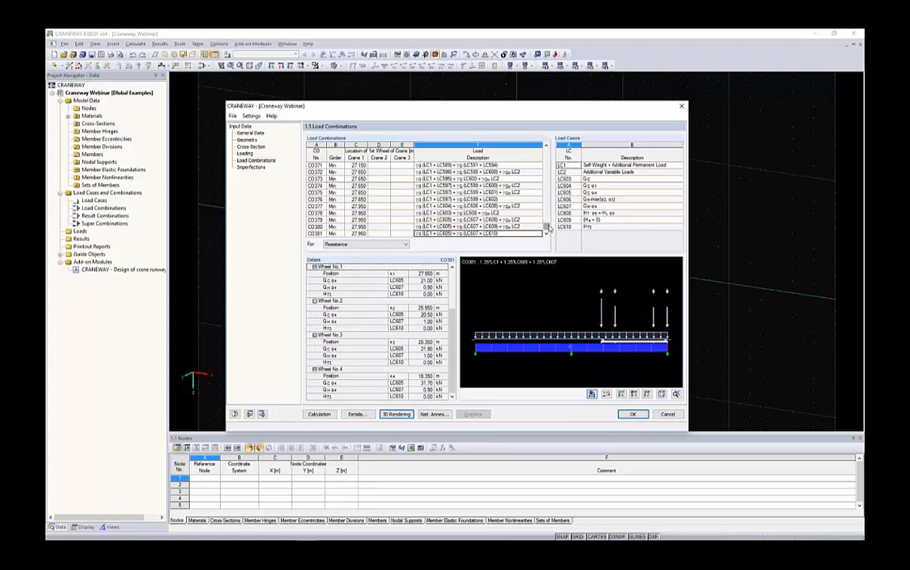
Go back through the load combinations to the first ones and examine their load cases and crane load graphics.
left_click_drag(547, 225, 546, 205)
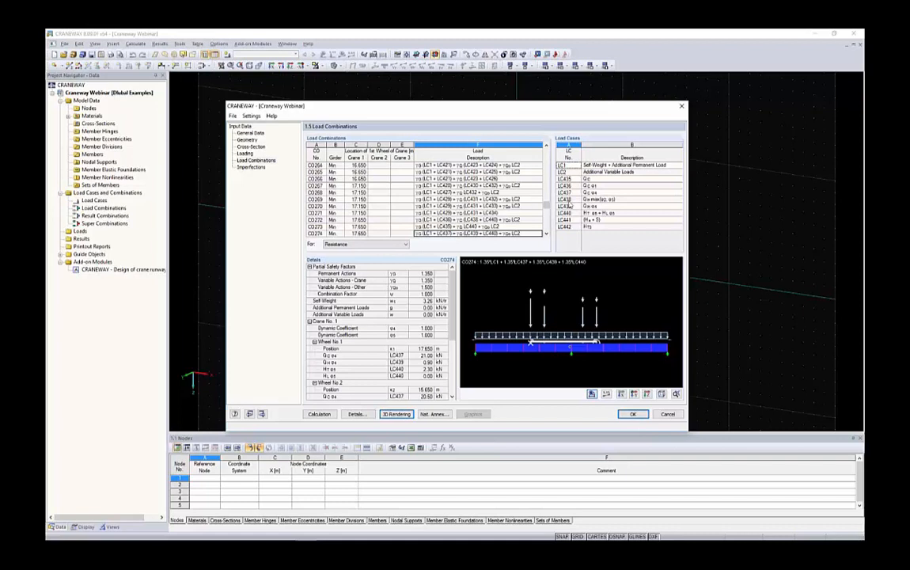
left_click_drag(547, 205, 547, 150)
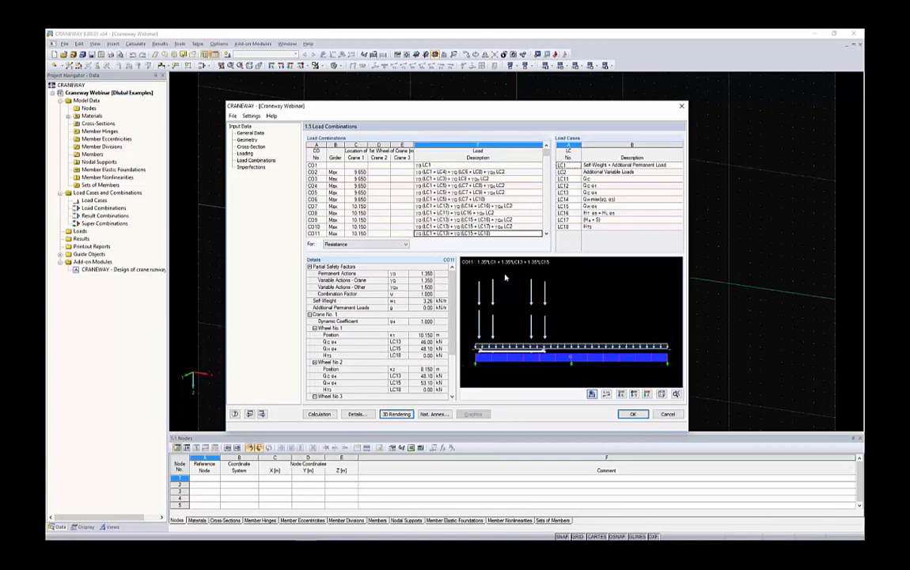
left_click_drag(590, 113, 588, 102)
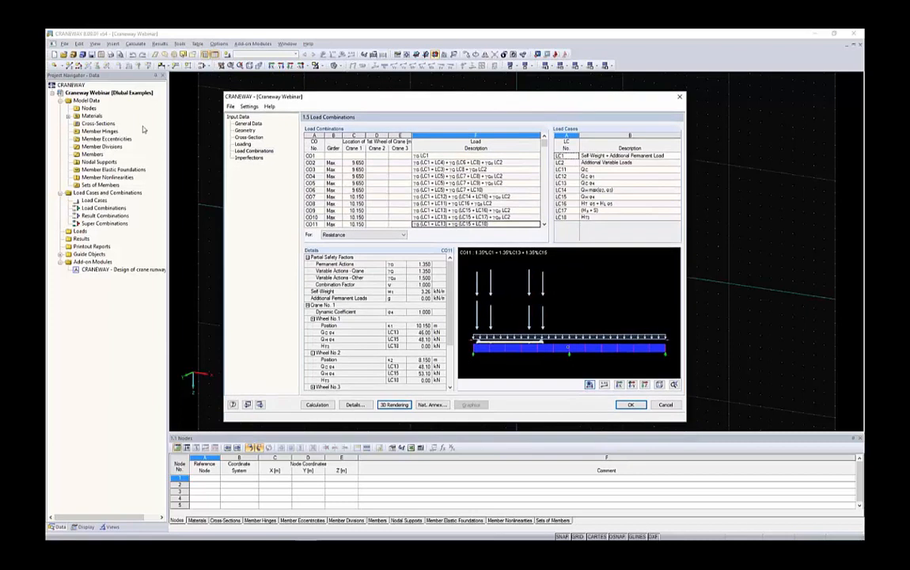
Review the manual imperfection definition but keep automatic calculation with the eigenvalue method, and start the calculation.
left_click(250, 158)
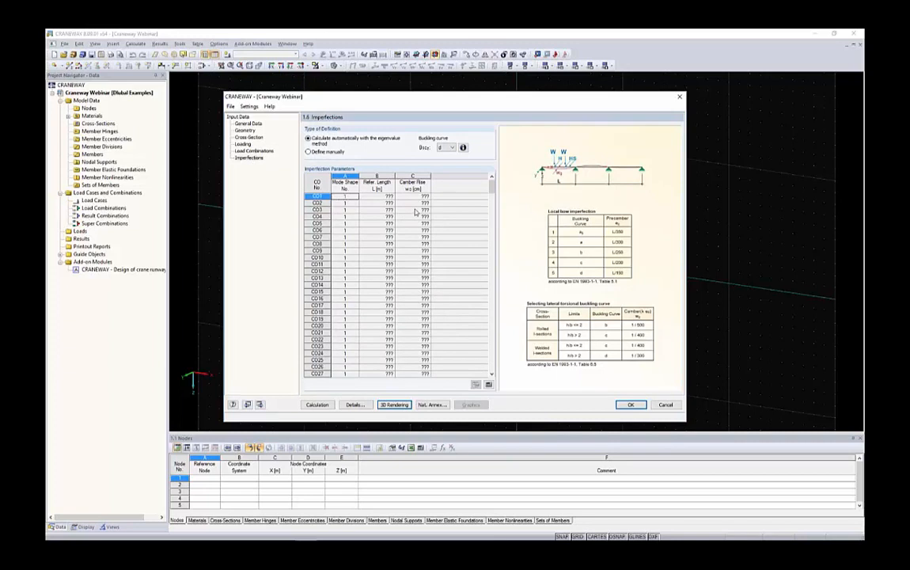
left_click(309, 151)
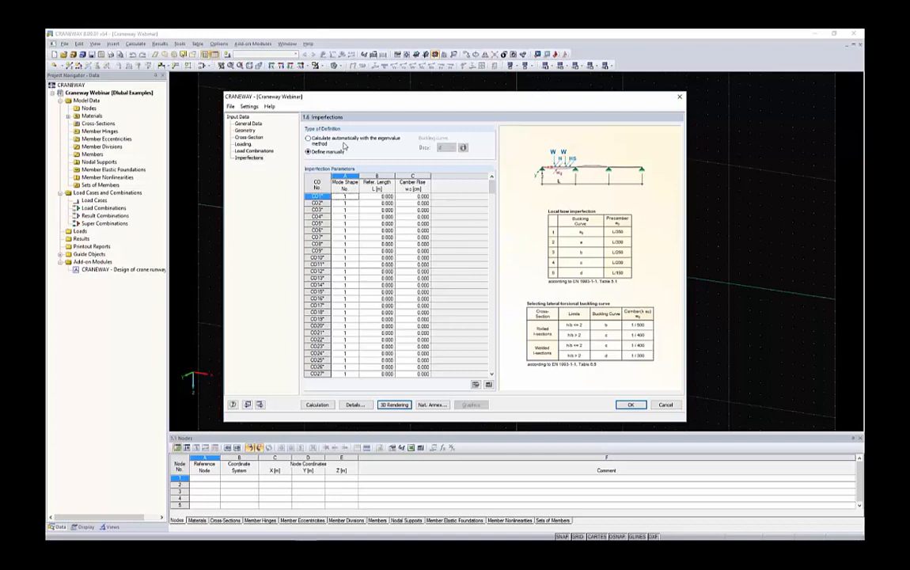
left_click(308, 138)
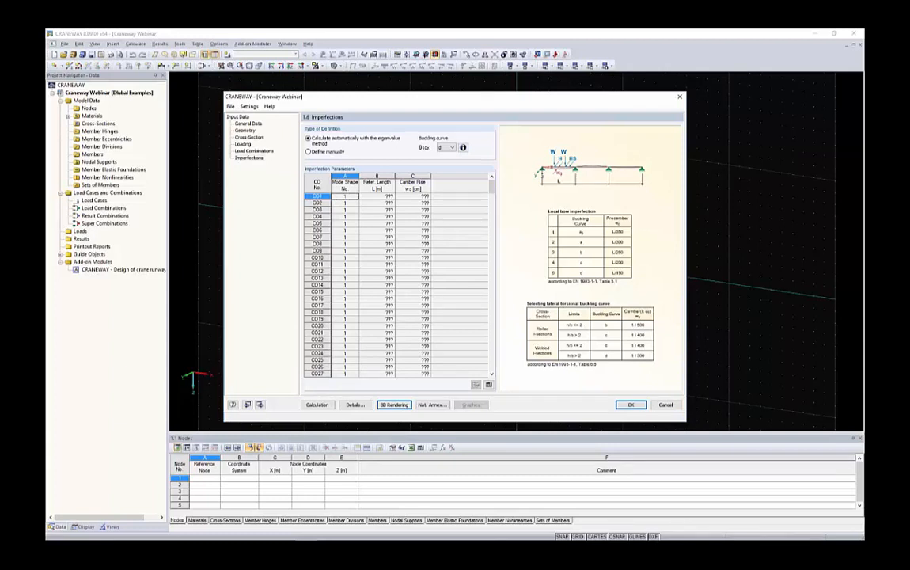
left_click(319, 404)
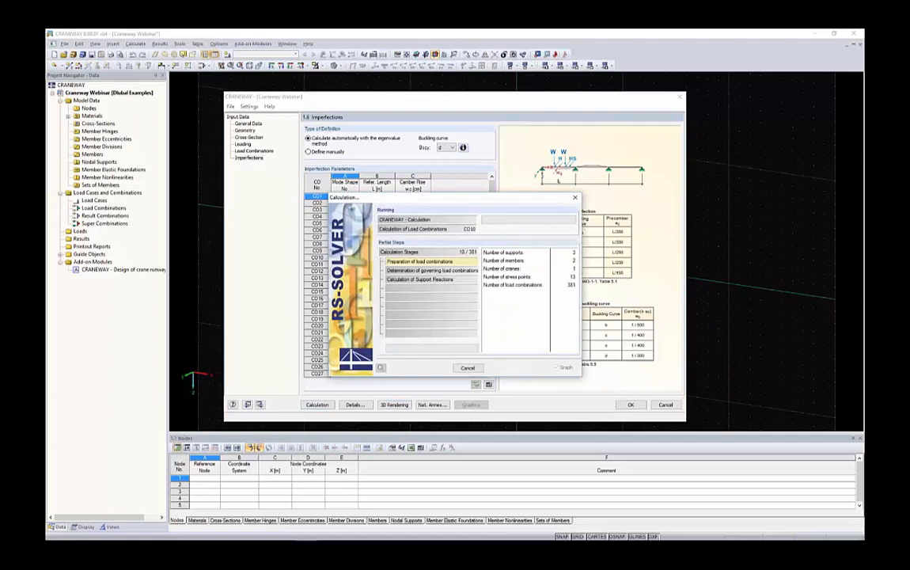
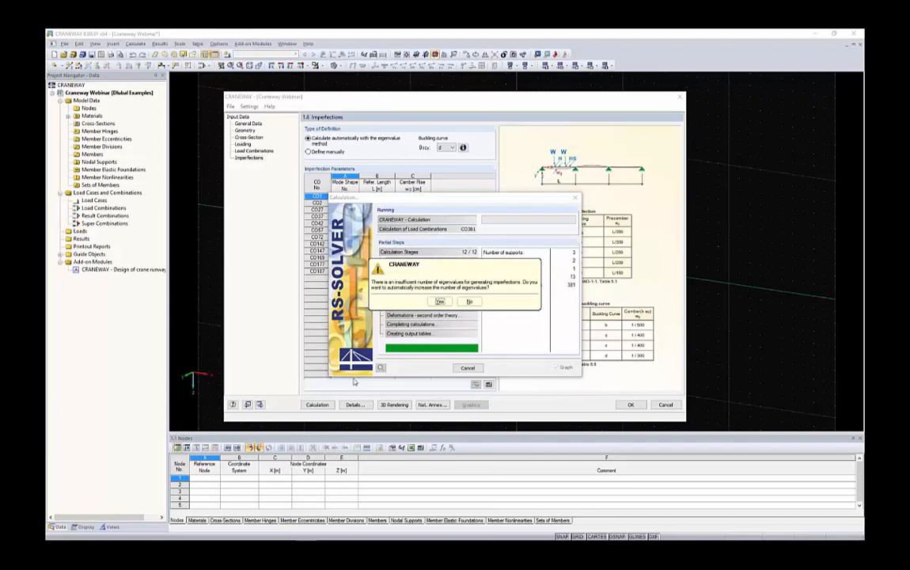
Allow the number of eigenvalues to be increased automatically, let the calculation finish and open the design summary.
left_click_drag(410, 267, 262, 250)
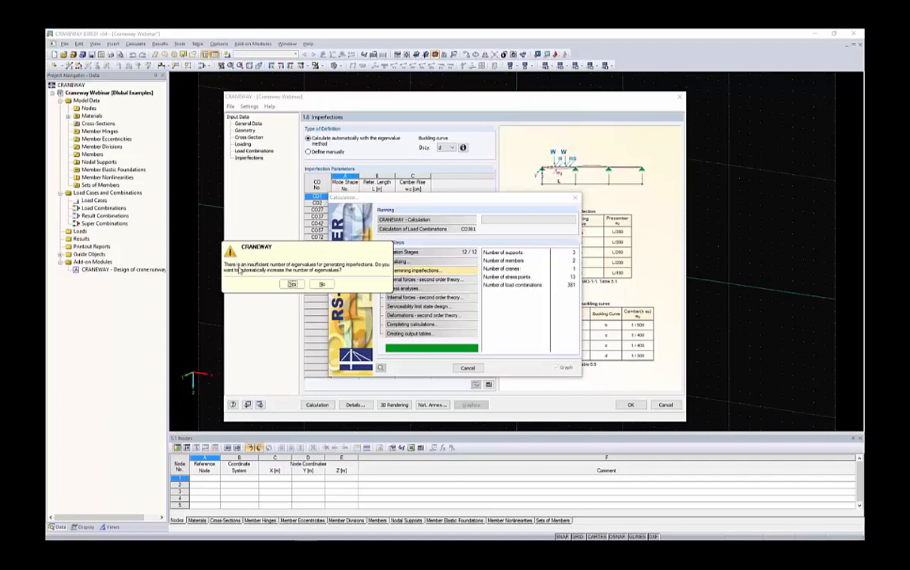
left_click(292, 284)
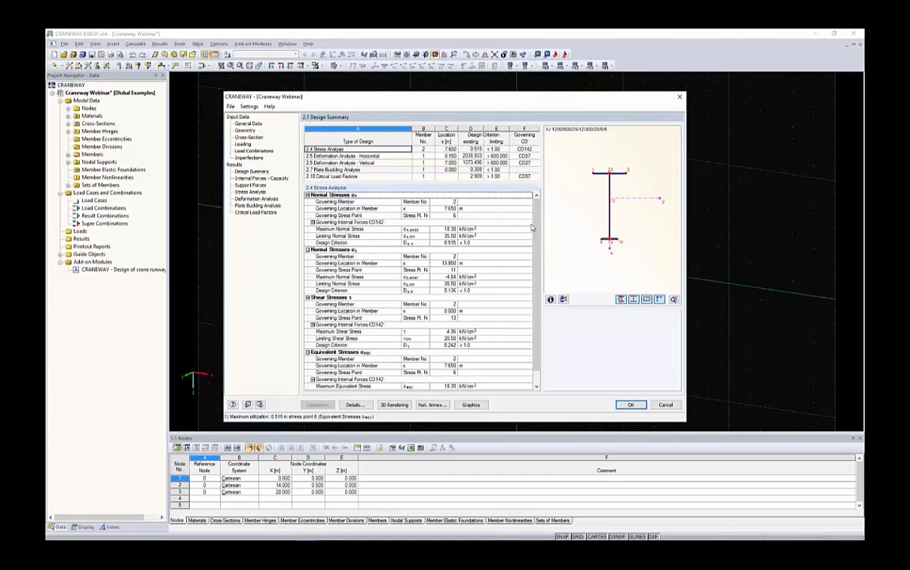
left_click(253, 171)
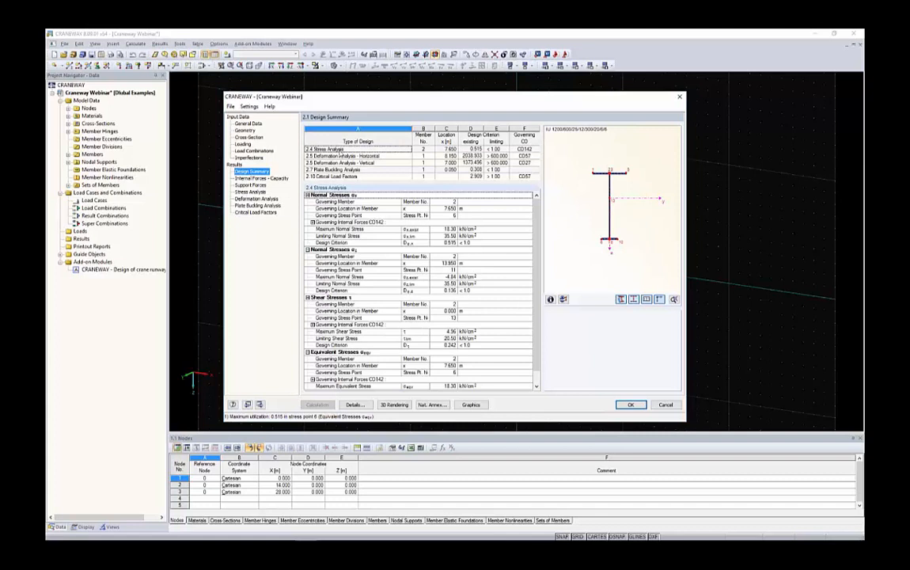
Examine the governing stress analysis in the design summary, including its design criterion, governing combination, shear stresses and equivalent stresses.
left_click(339, 150)
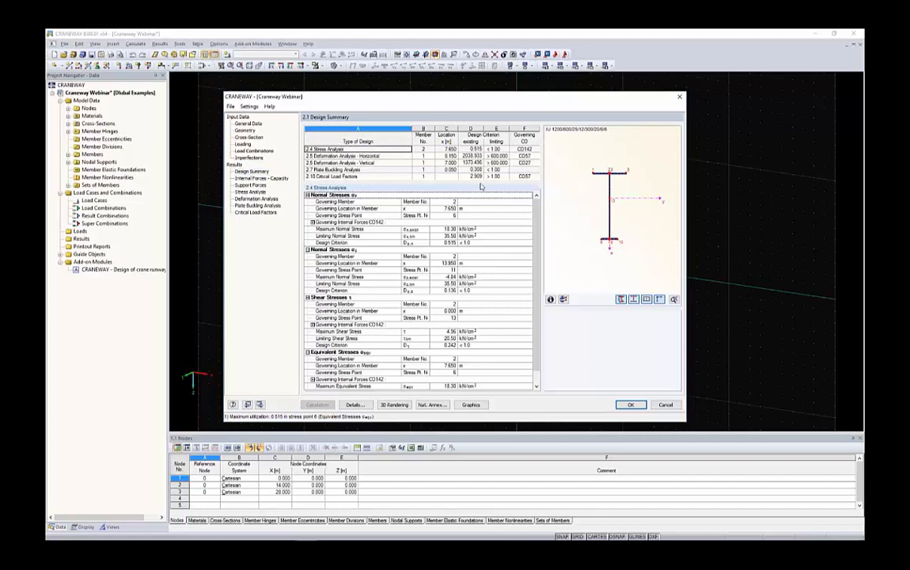
left_click_drag(472, 150, 494, 151)
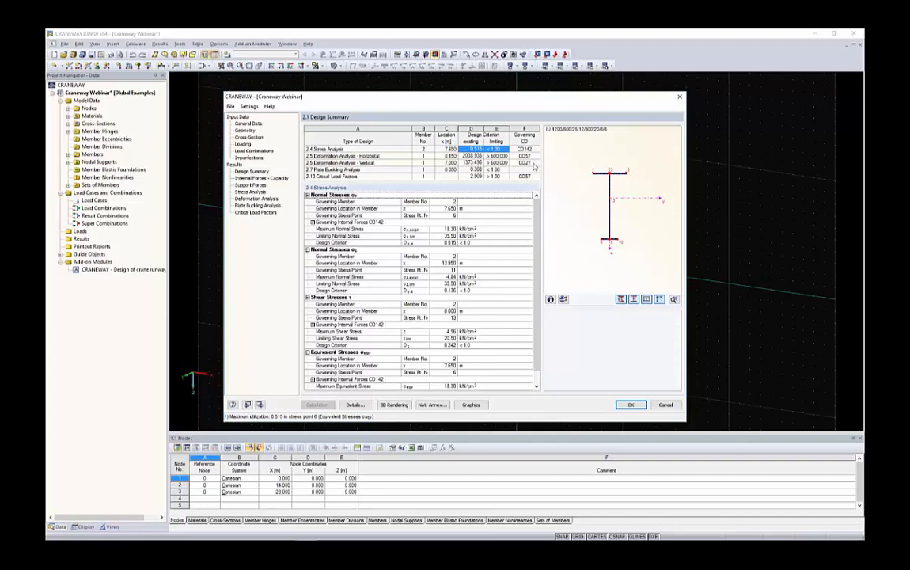
left_click_drag(521, 150, 454, 151)
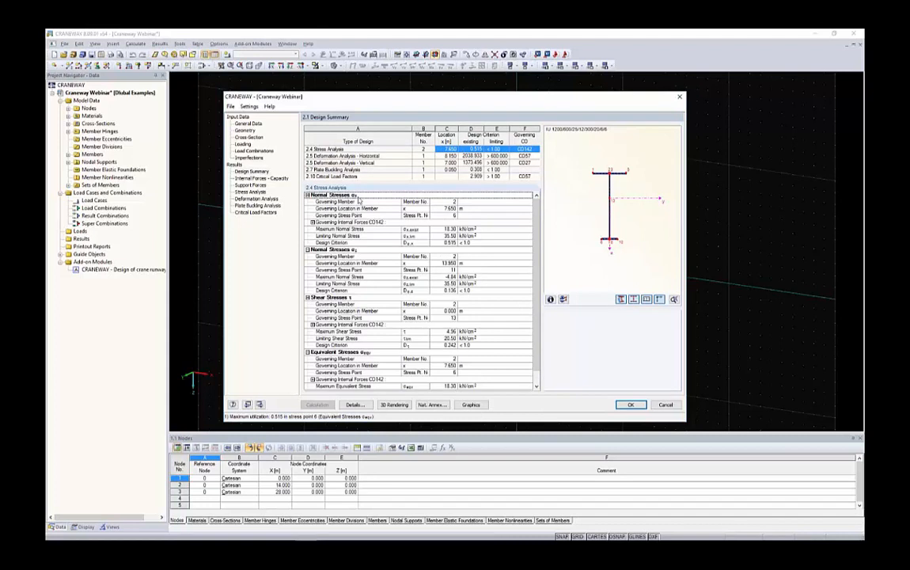
left_click_drag(357, 302, 440, 345)
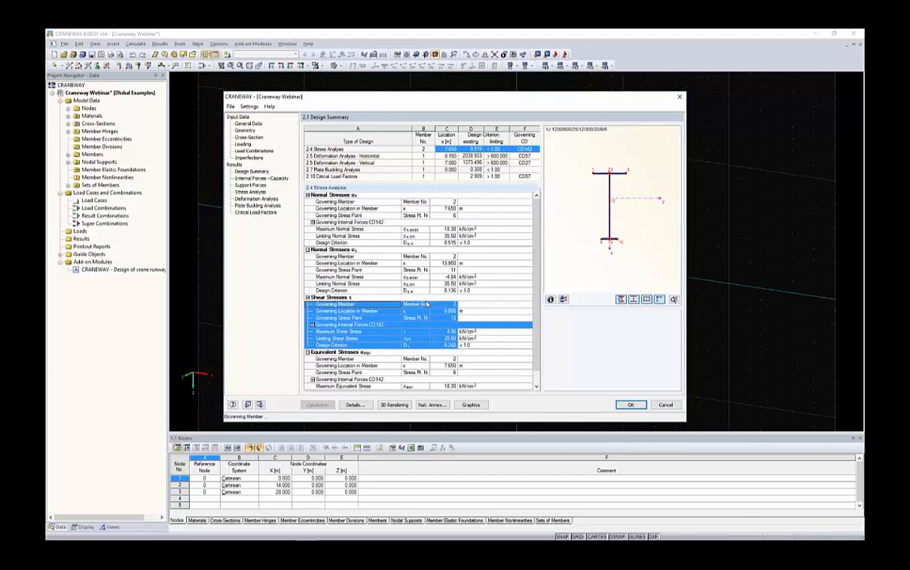
scroll(419, 337, "down", 1)
left_click_drag(443, 386, 344, 346)
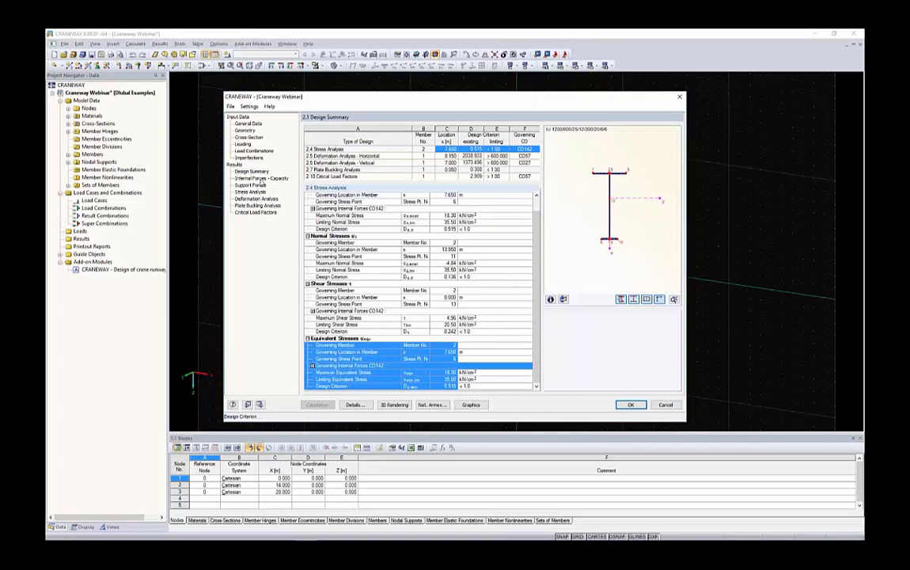
Review the maximum and minimum internal forces of the members and the support forces at the nodes.
left_click(261, 179)
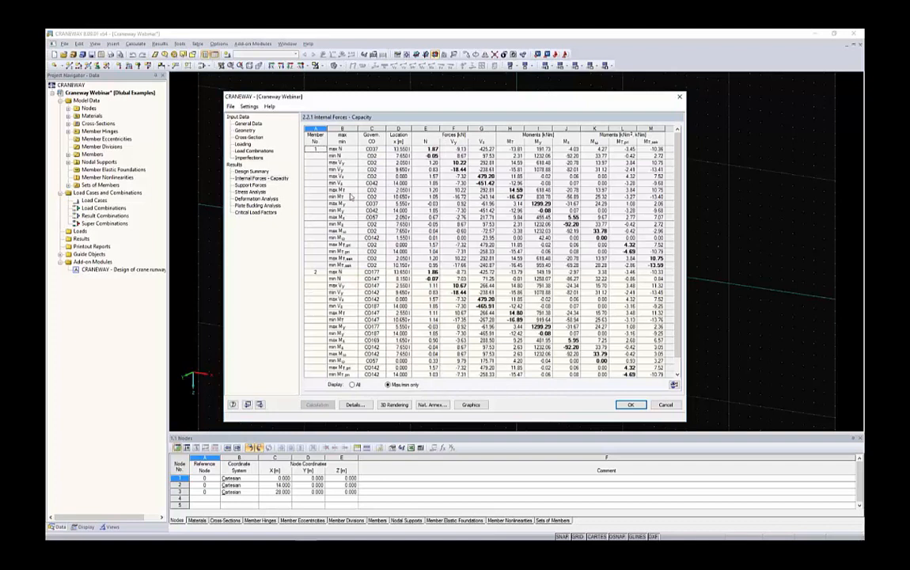
left_click(250, 185)
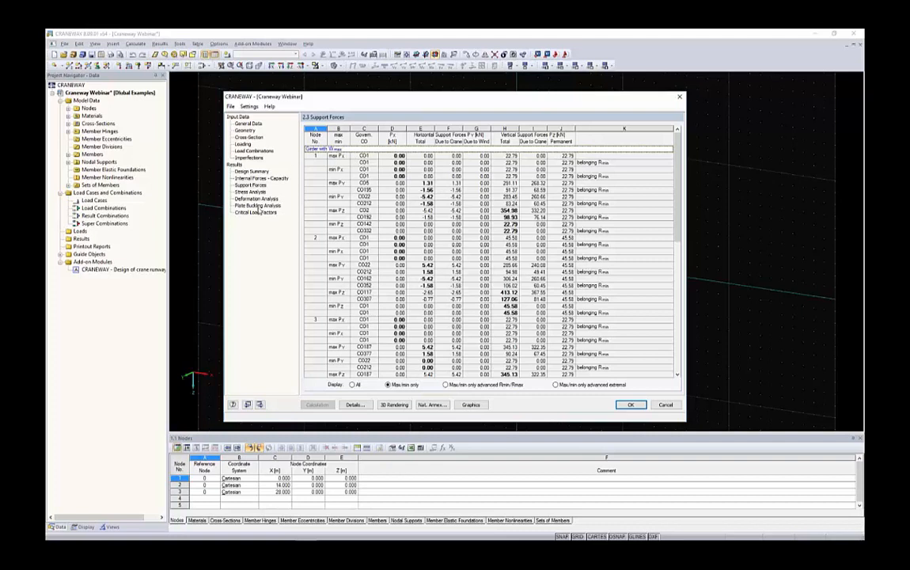
left_click(230, 106)
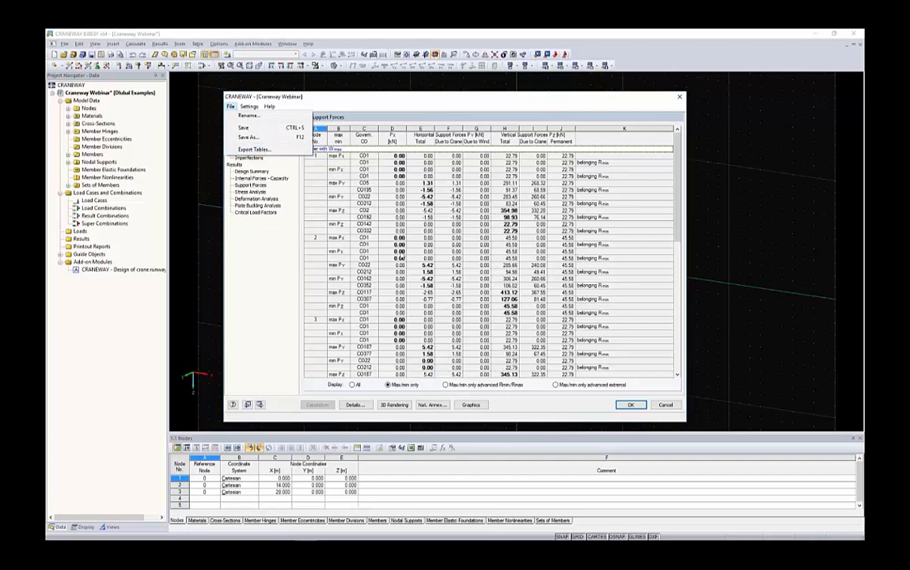
left_click(334, 156)
left_click_drag(335, 156, 546, 261)
left_click(547, 261)
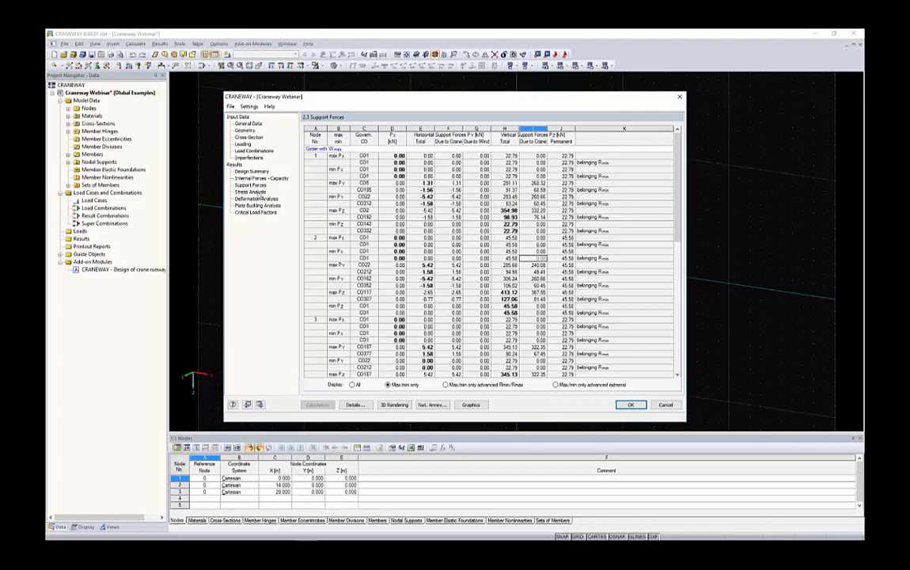
Review the stress analysis and plate buckling results by x-location and the critical load factors of all load combinations.
left_click(251, 192)
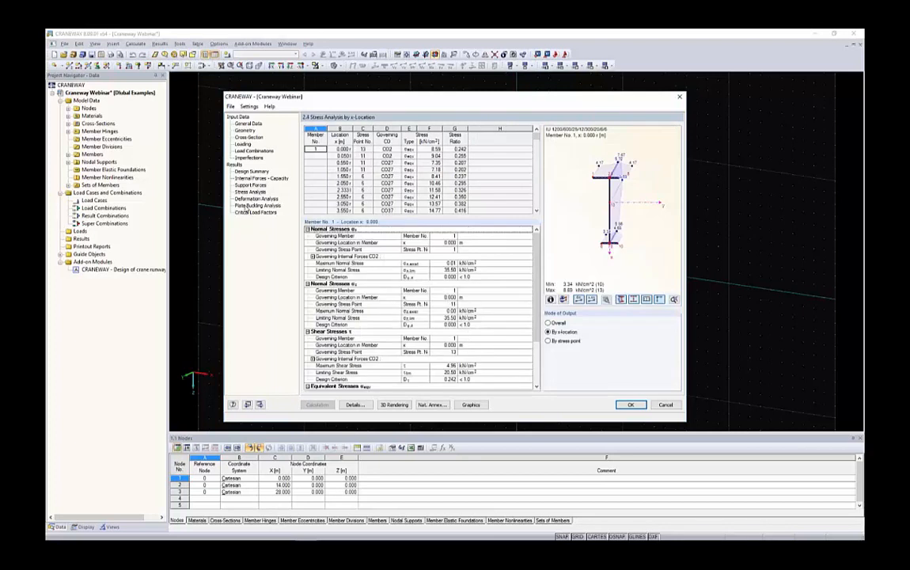
left_click(264, 205)
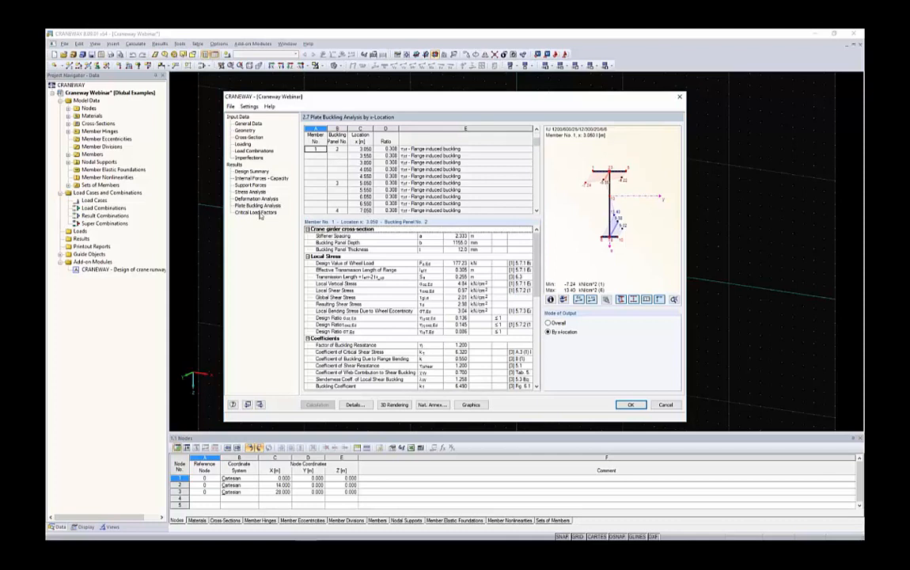
left_click(257, 213)
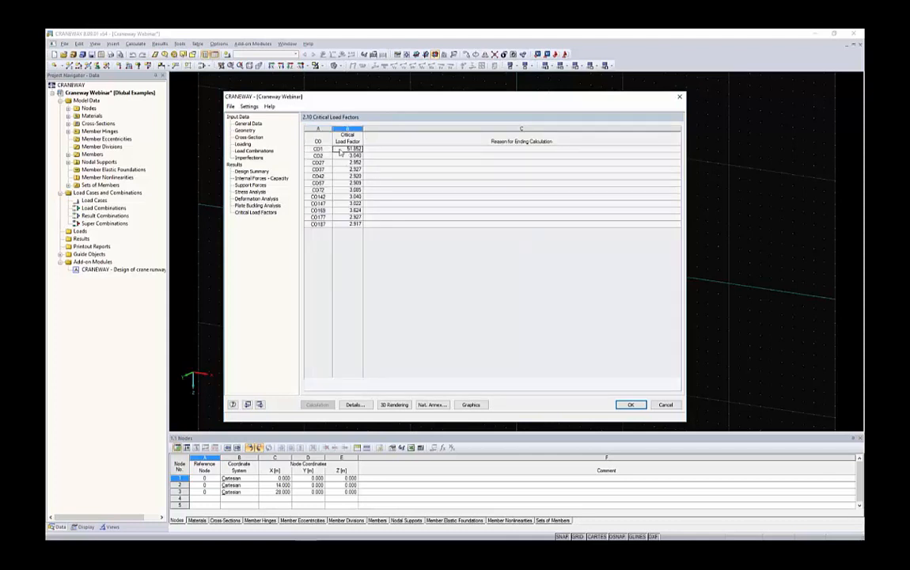
left_click_drag(348, 149, 325, 227)
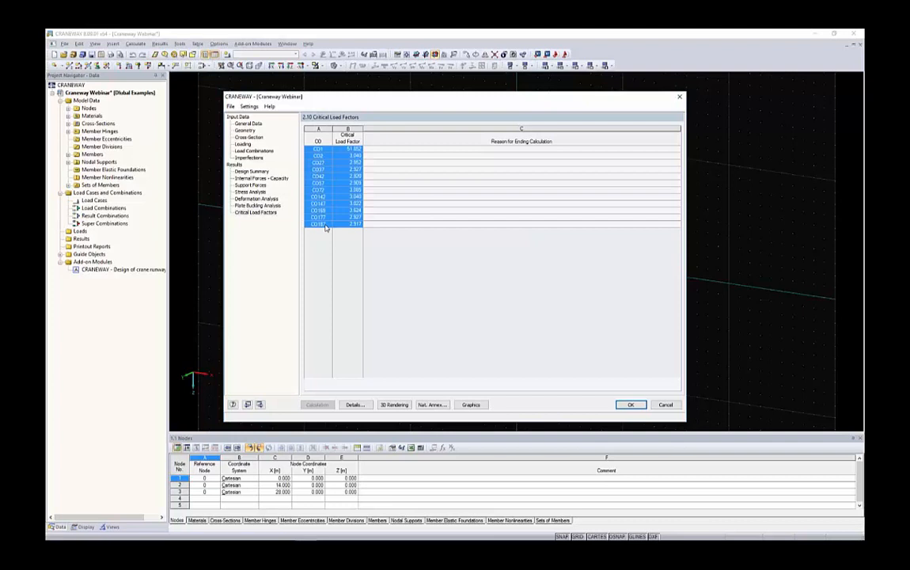
left_click(325, 225)
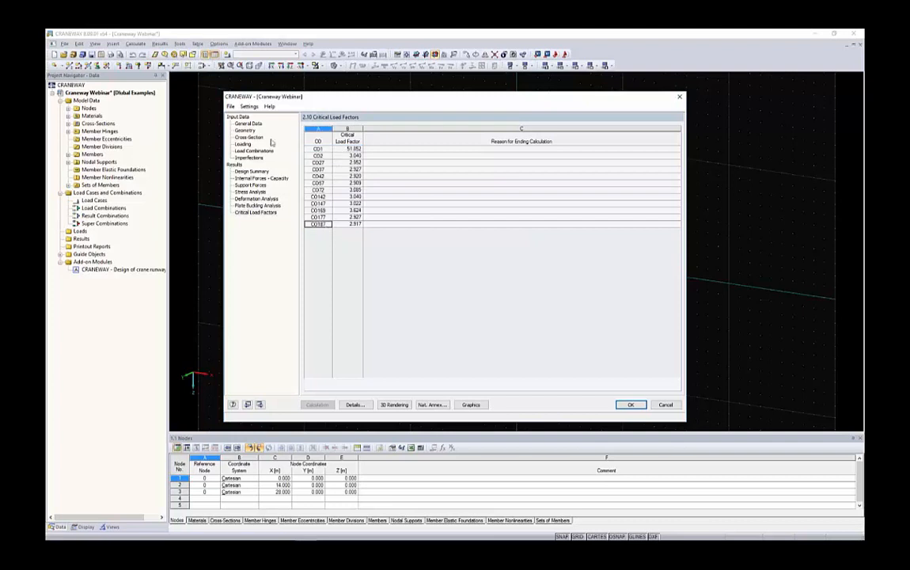
Activate the fatigue design and the weld seam design for the girder cross-section, keeping the upper and lower flange-to-web welds at 6.0 mm.
left_click(252, 171)
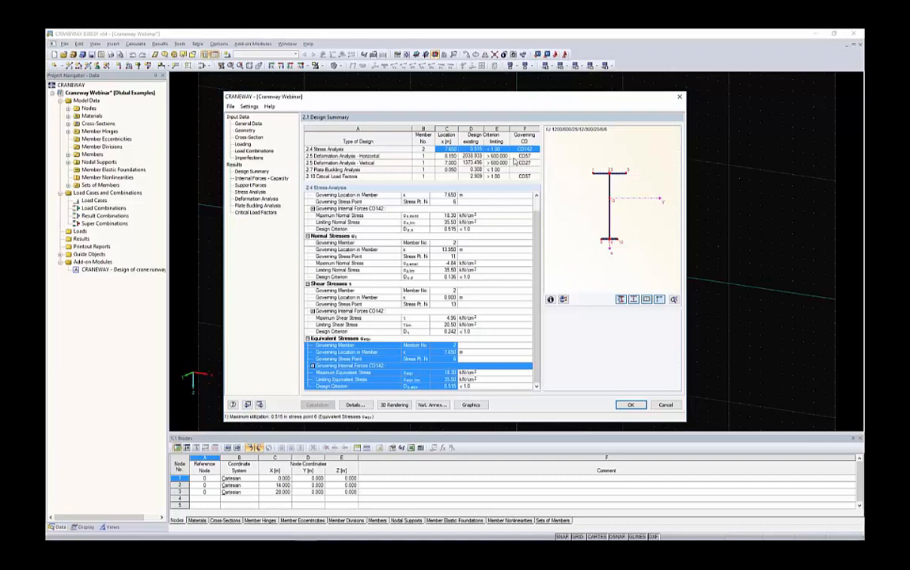
left_click(252, 138)
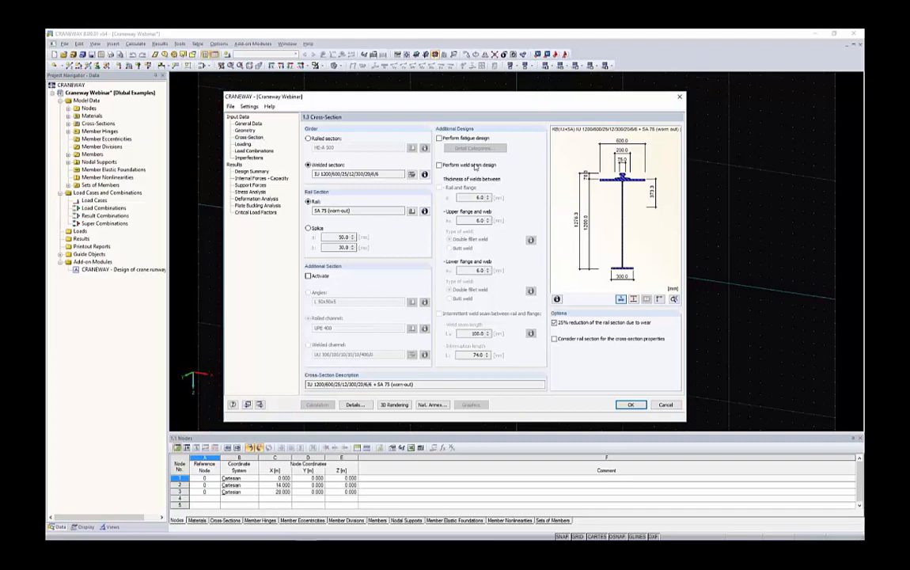
left_click(471, 139)
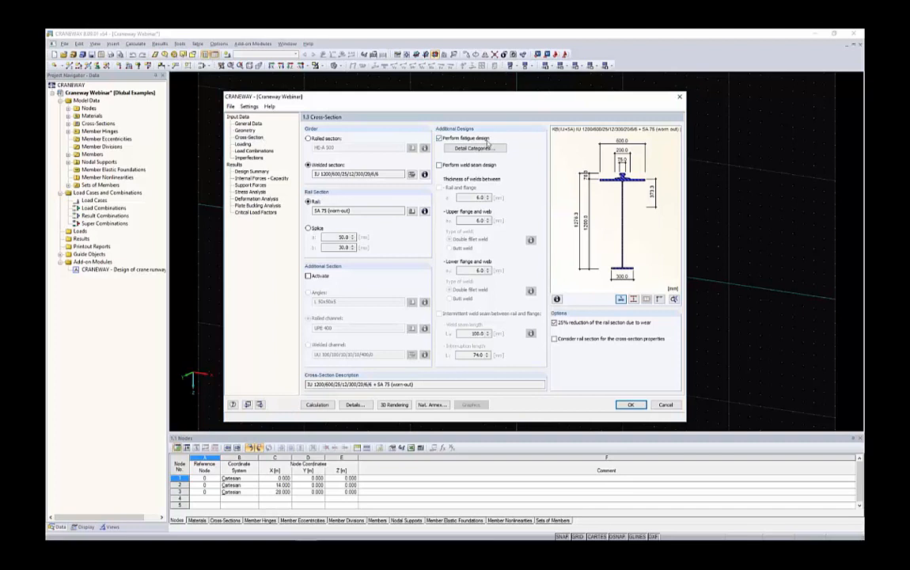
left_click(458, 166)
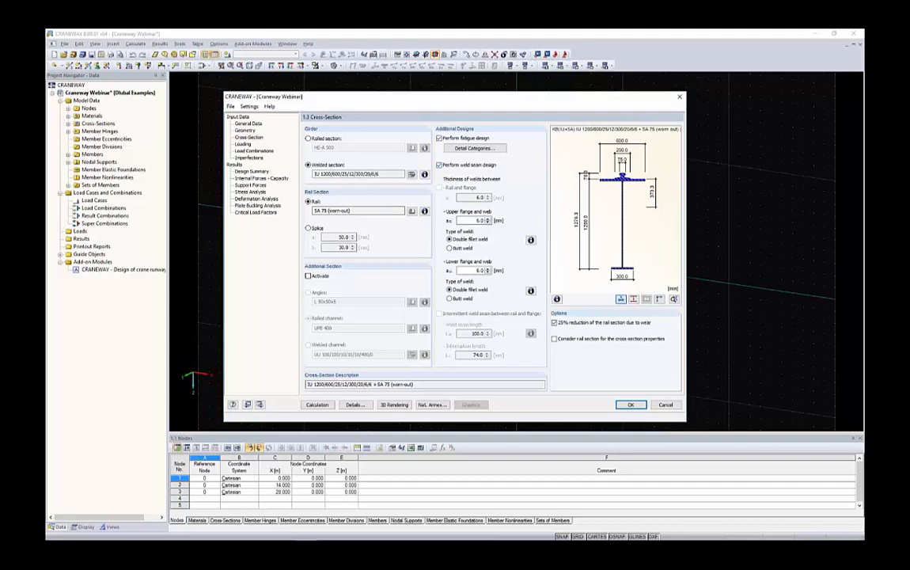
left_click_drag(371, 174, 382, 175)
double_click(480, 221)
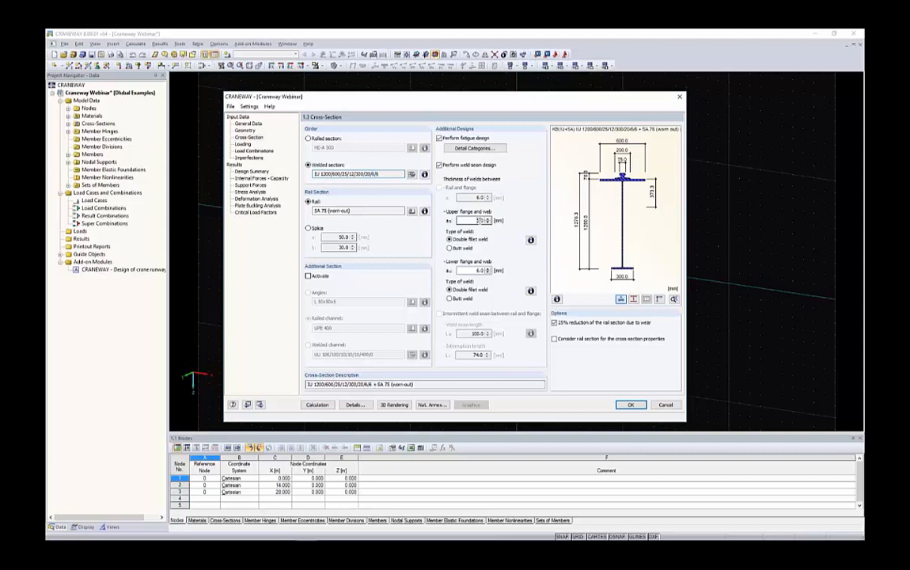
double_click(480, 271)
Review the fatigue detail categories at stress point 11 of the upper flange-to-web connection, accept them and rerun the calculation.
left_click(475, 148)
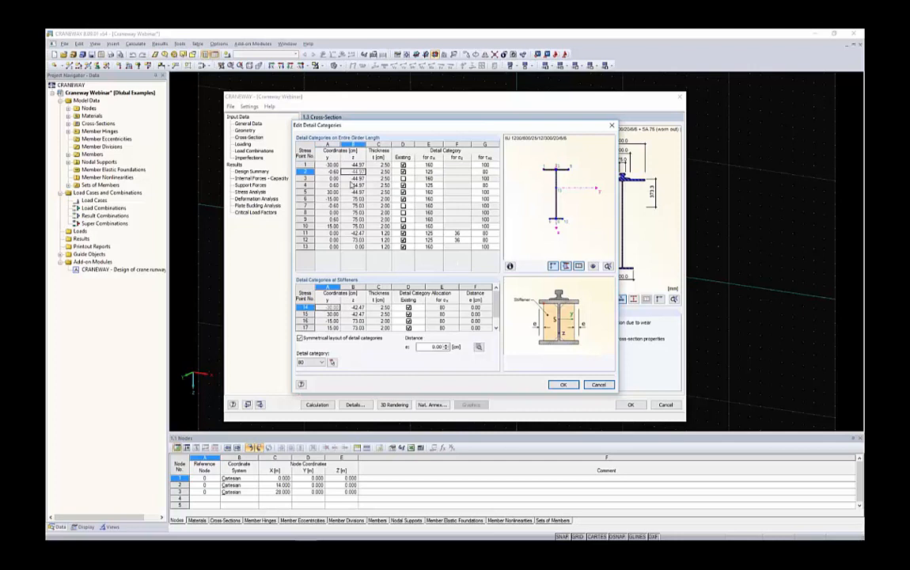
left_click(360, 233)
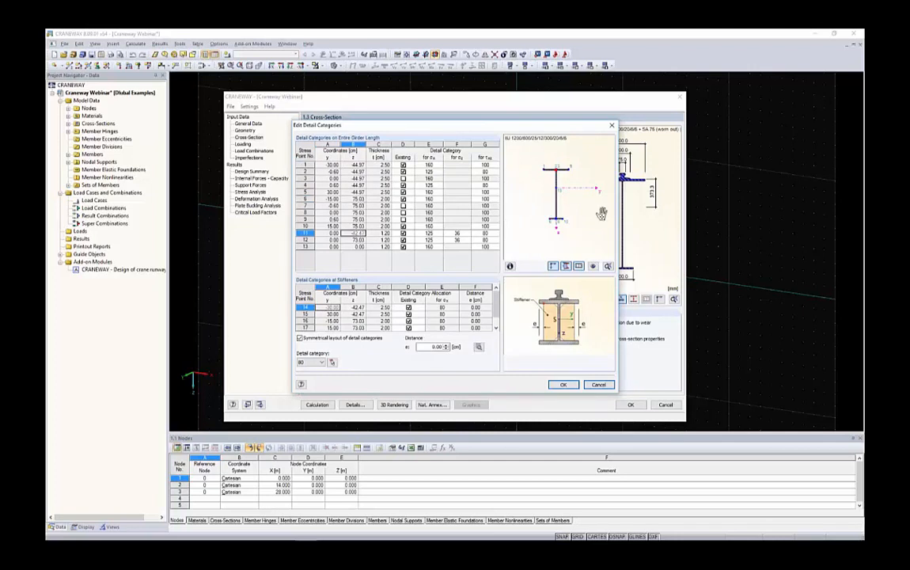
scroll(558, 168, "up", 4)
scroll(554, 174, "up", 3)
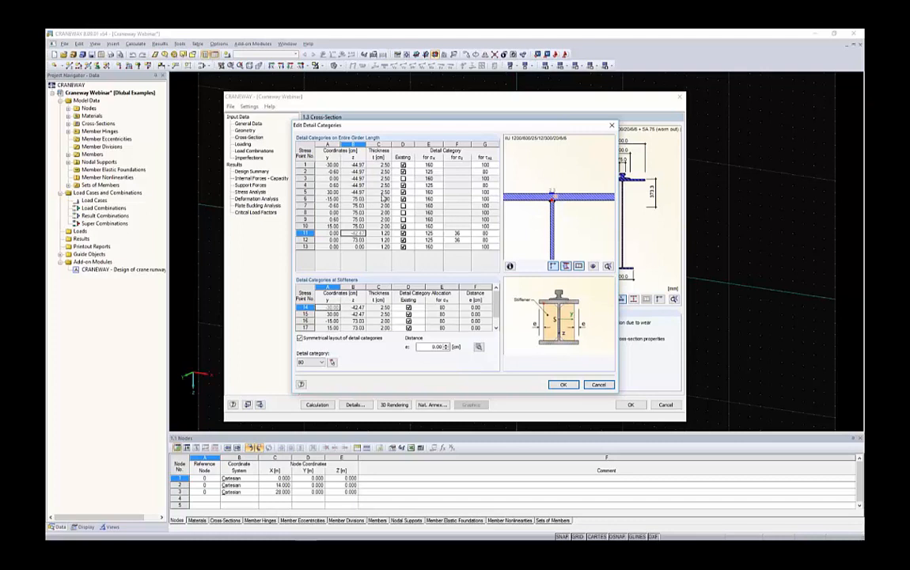
left_click(570, 387)
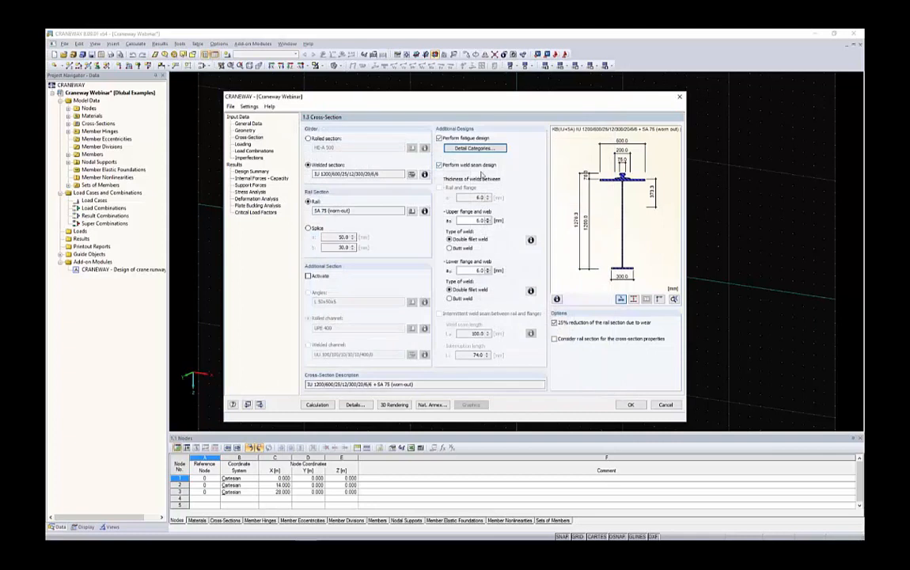
left_click(317, 404)
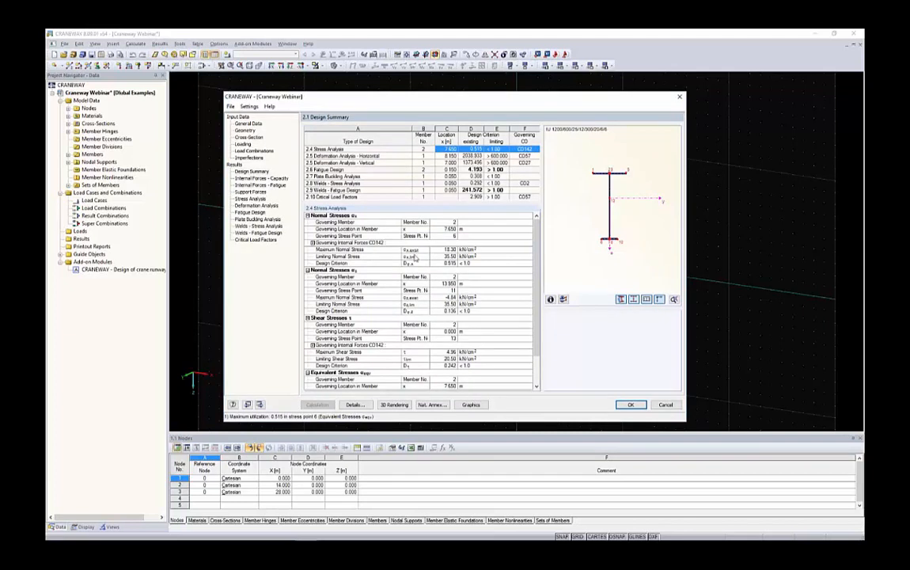
Examine the fatigue design details in the design summary, from the governing load combinations and crane damage to the individual design ratios.
left_click(489, 169)
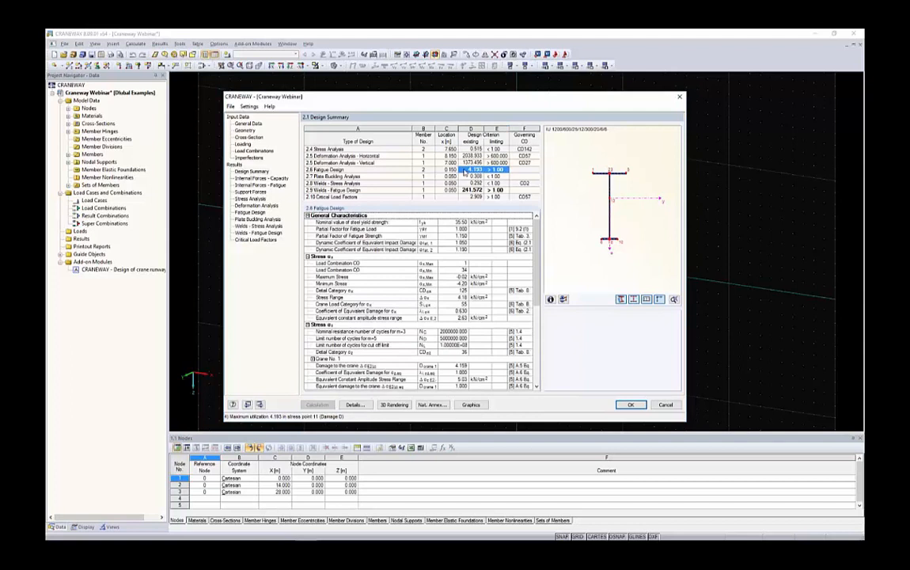
left_click(492, 170)
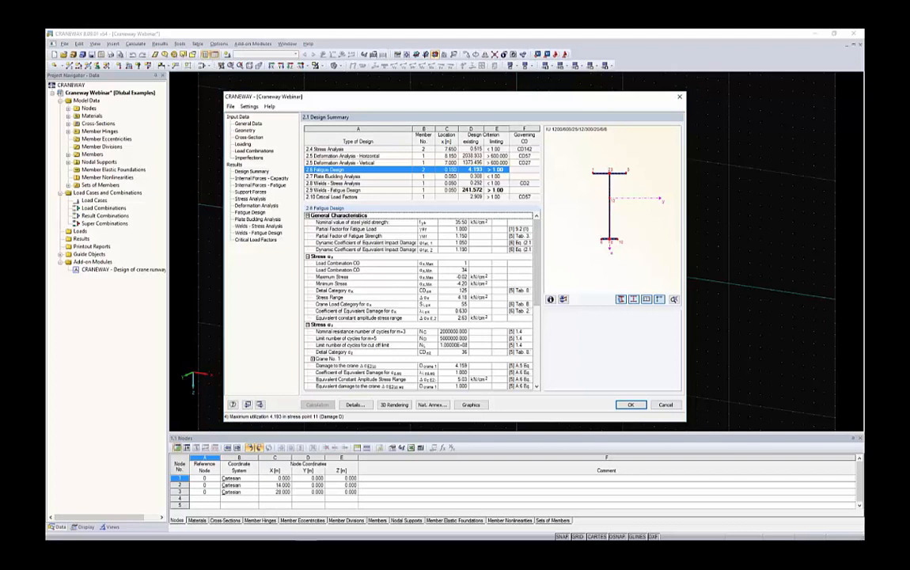
scroll(440, 258, "down", 1)
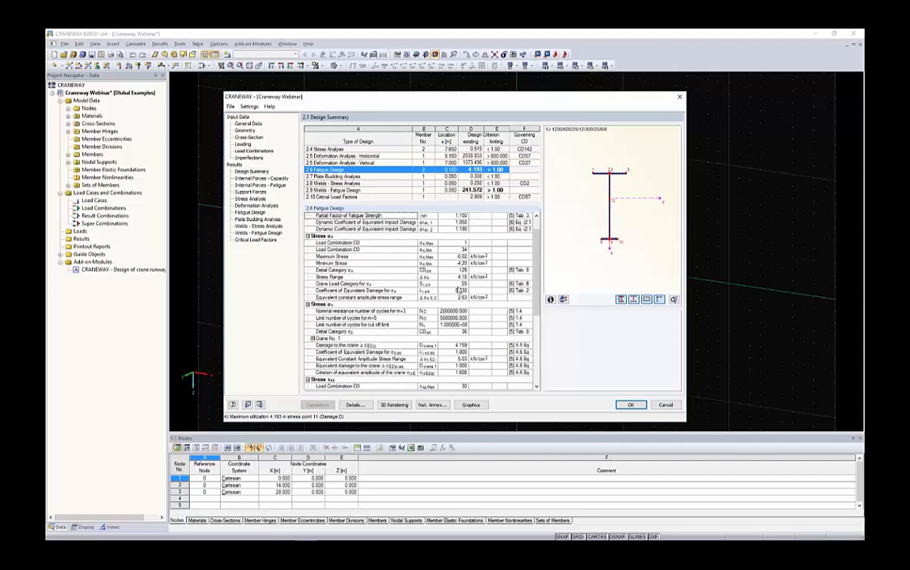
left_click_drag(457, 243, 457, 250)
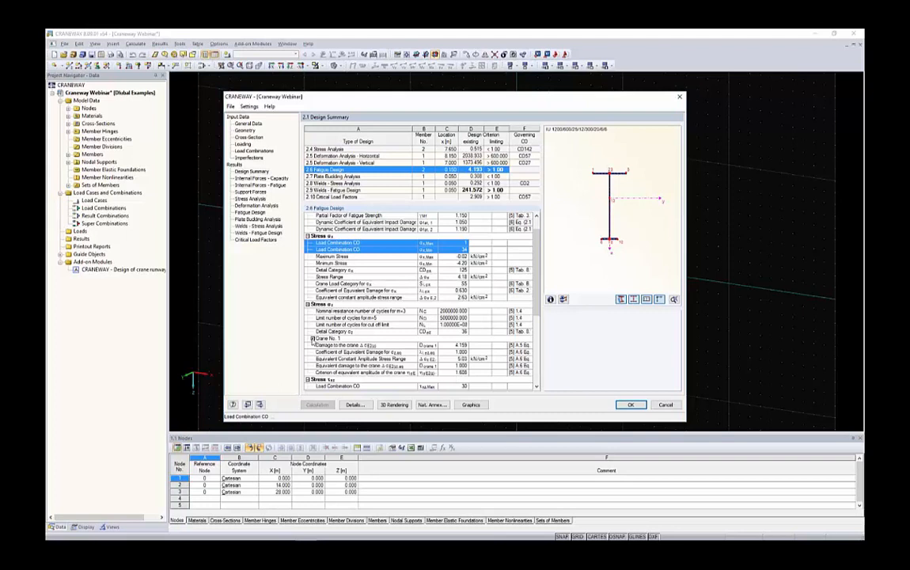
left_click(453, 347)
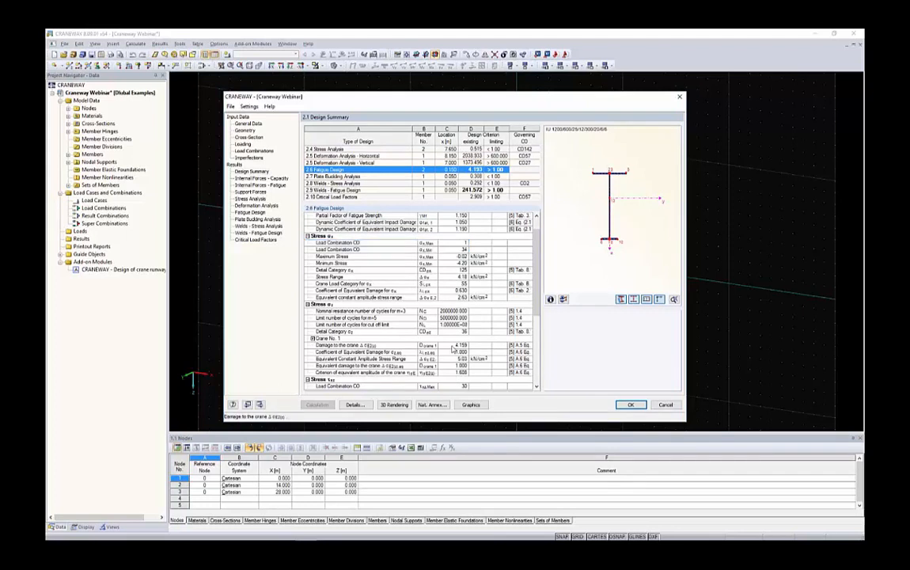
left_click(450, 347)
scroll(391, 349, "down", 3)
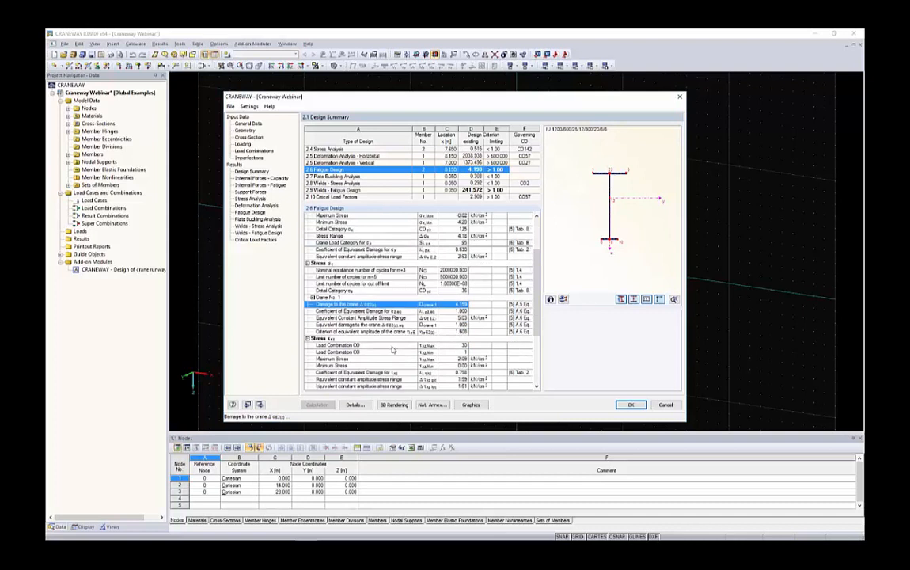
scroll(391, 349, "down", 3)
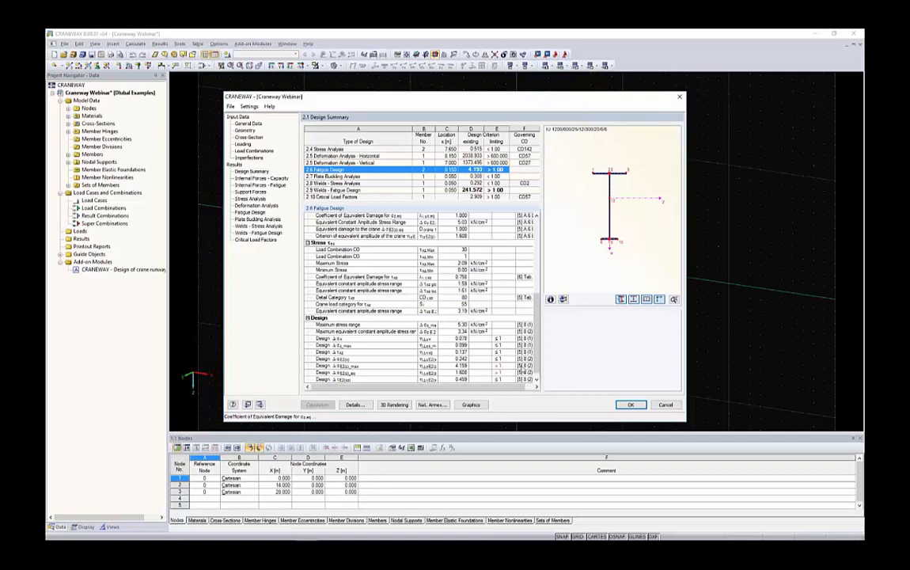
left_click(400, 367)
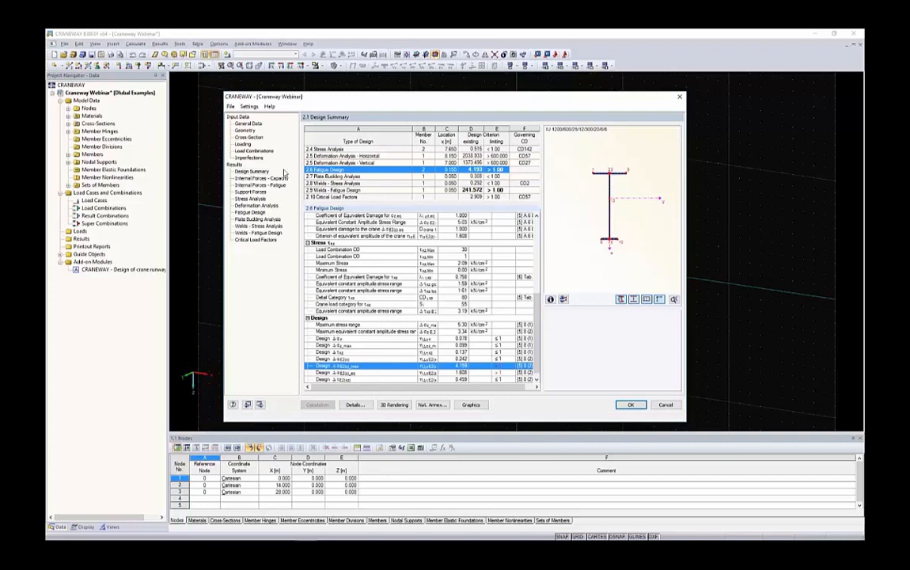
Review the explanatory sketches of double fillet and butt welds for the upper flange-to-web connection in the cross-section settings.
left_click(249, 138)
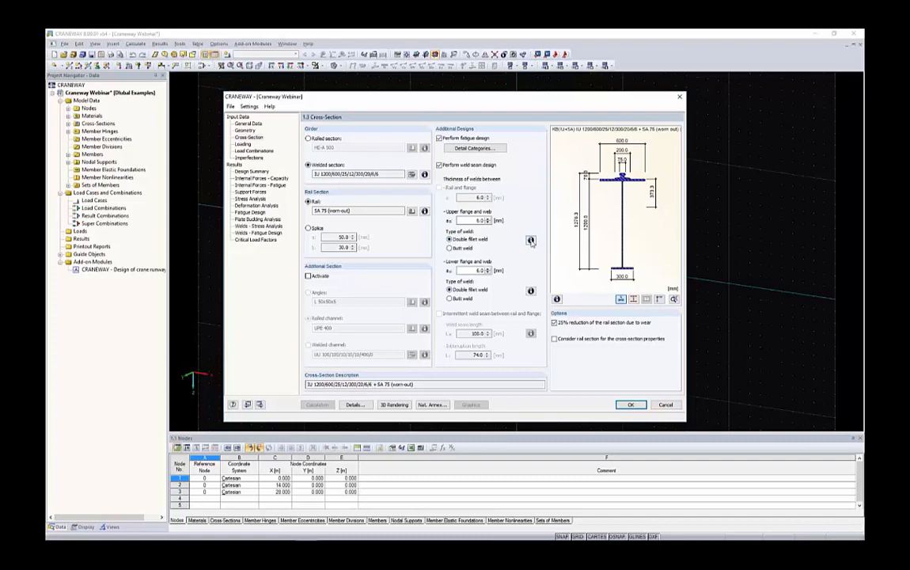
left_click(531, 241)
left_click_drag(411, 179, 308, 180)
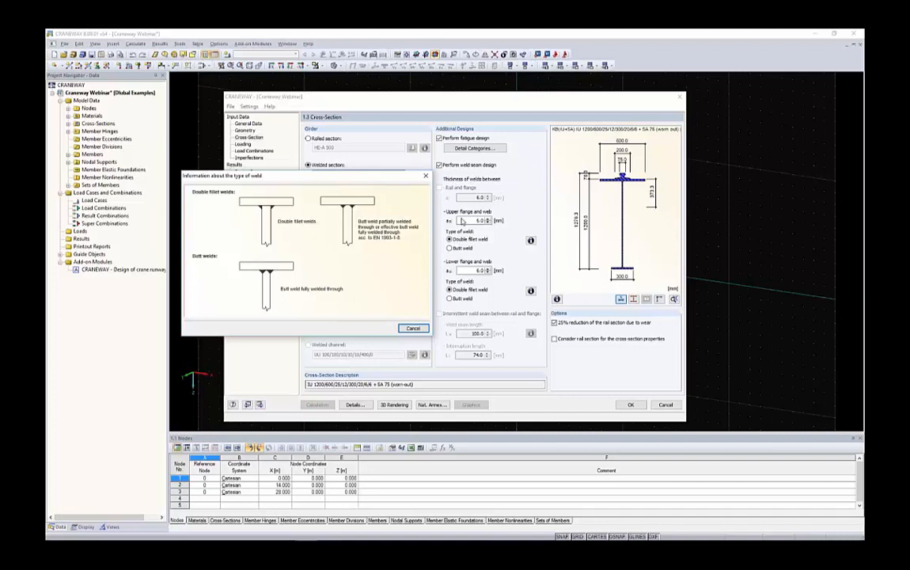
left_click(415, 329)
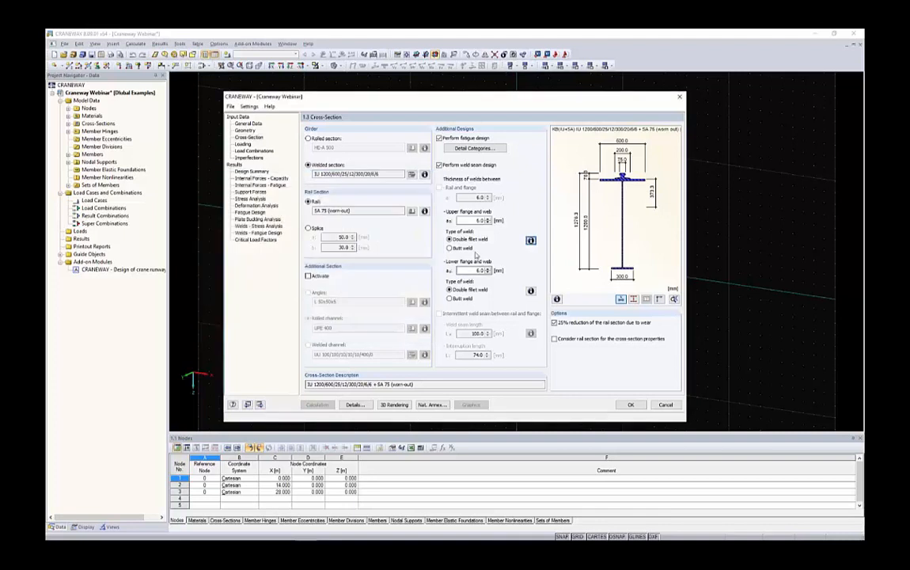
Try a butt weld between lower flange and web, rerun the calculation and check the fatigue design in the summary.
left_click(461, 299)
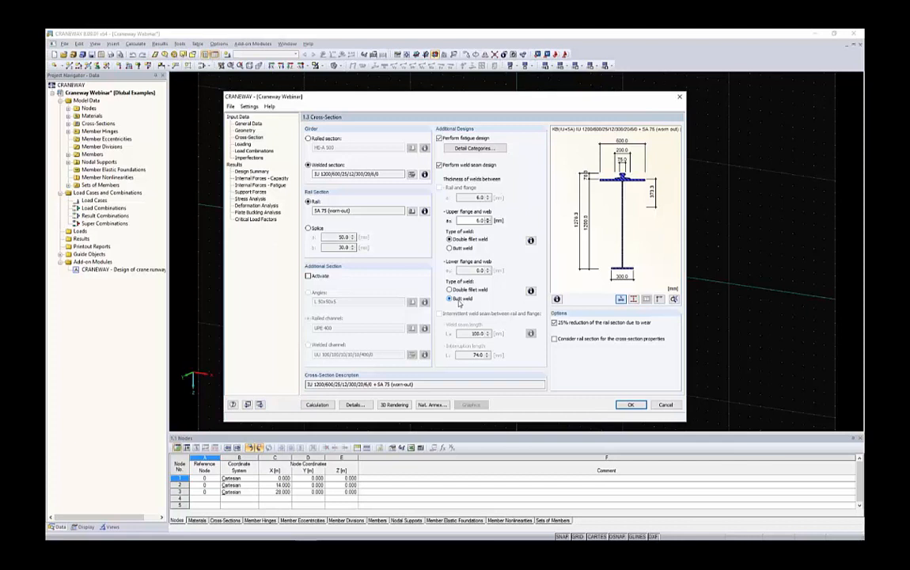
left_click(317, 405)
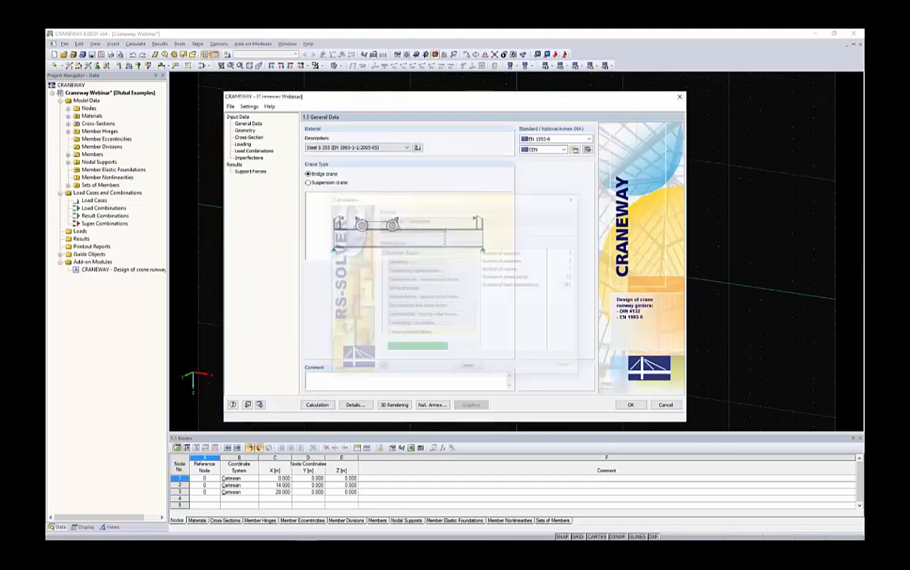
left_click(467, 171)
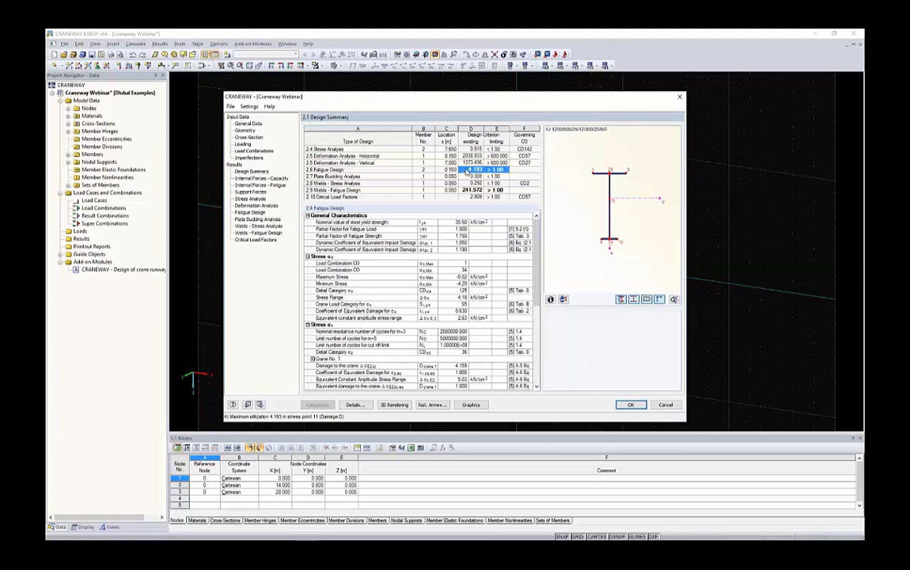
Return the lower flange-to-web connection to a 5.0 mm double fillet weld, make the upper one a butt weld and recalculate.
left_click(247, 137)
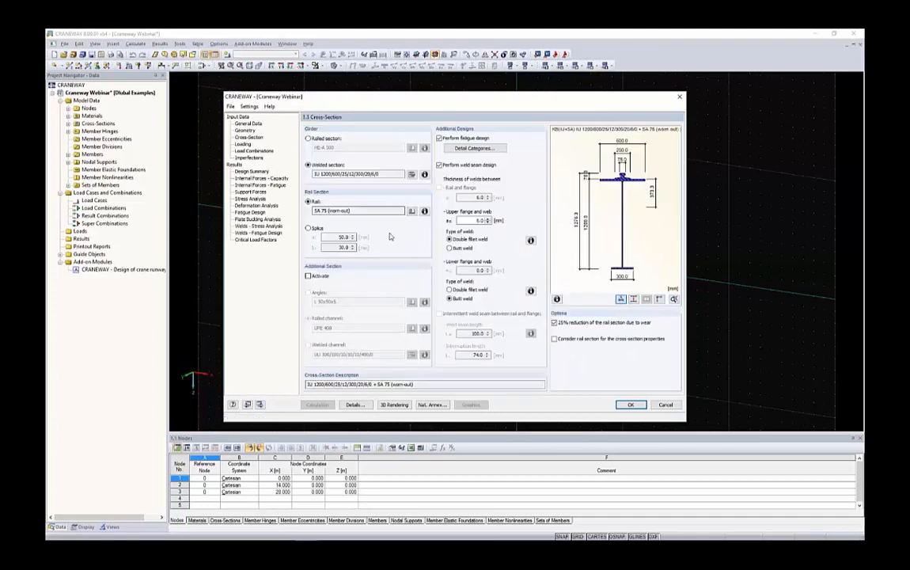
left_click(460, 290)
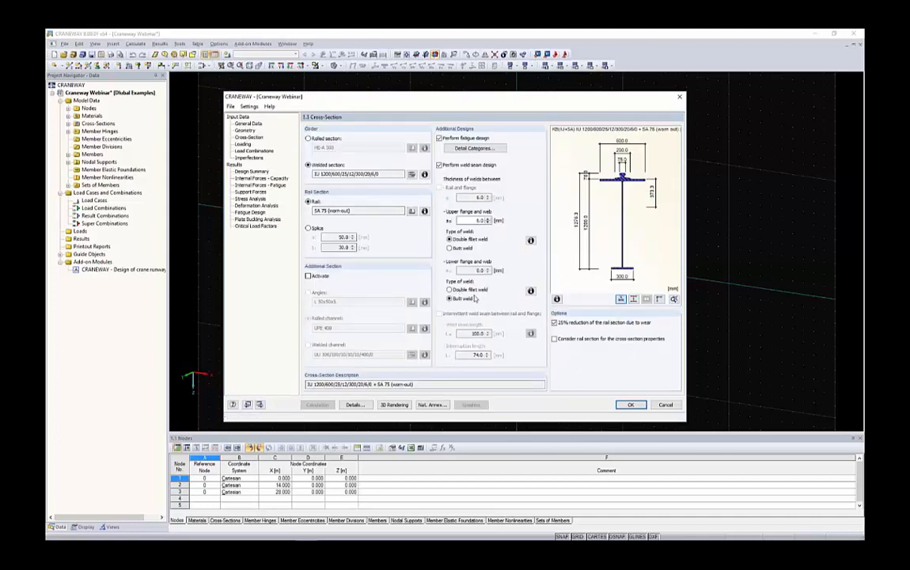
left_click(462, 249)
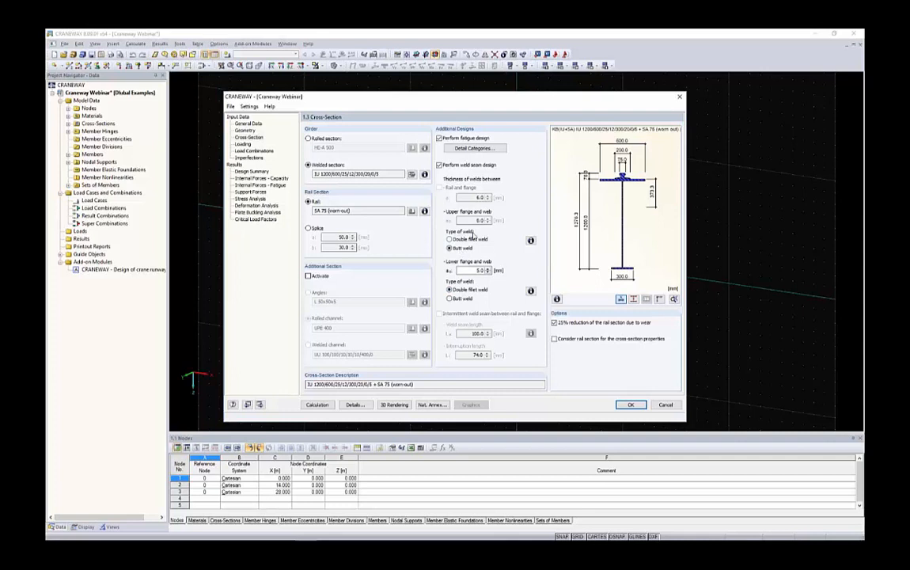
left_click(323, 405)
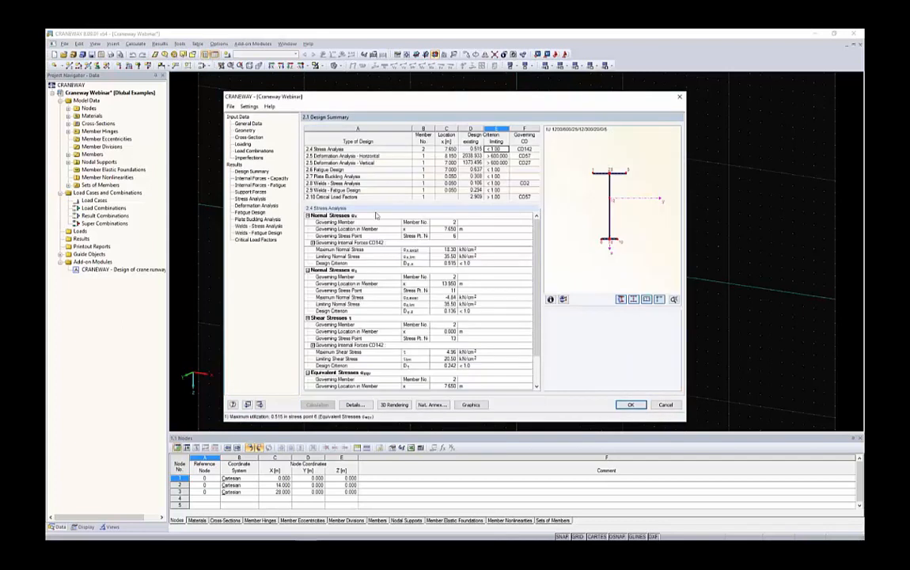
Review the fatigue design in the summary and its ratios by x-location and stress point along both members.
left_click(476, 170)
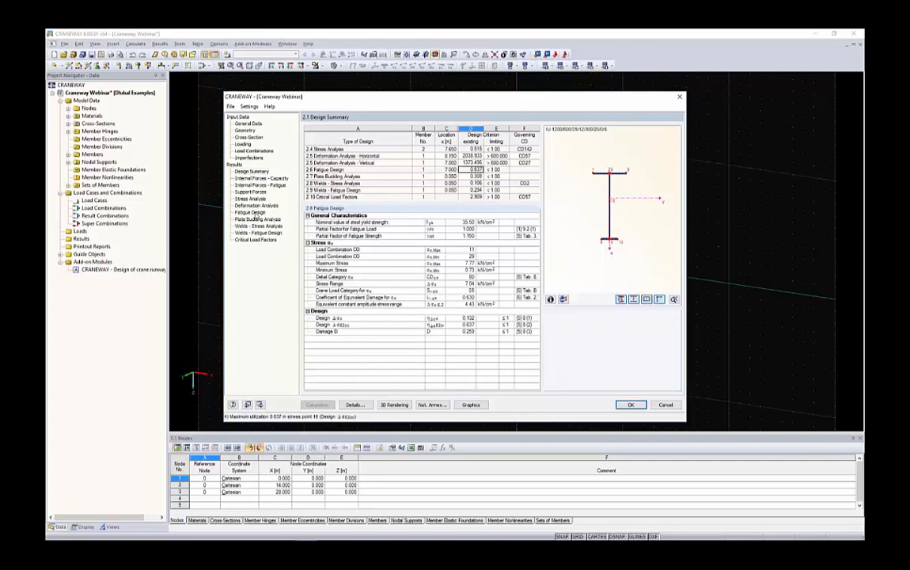
left_click(251, 212)
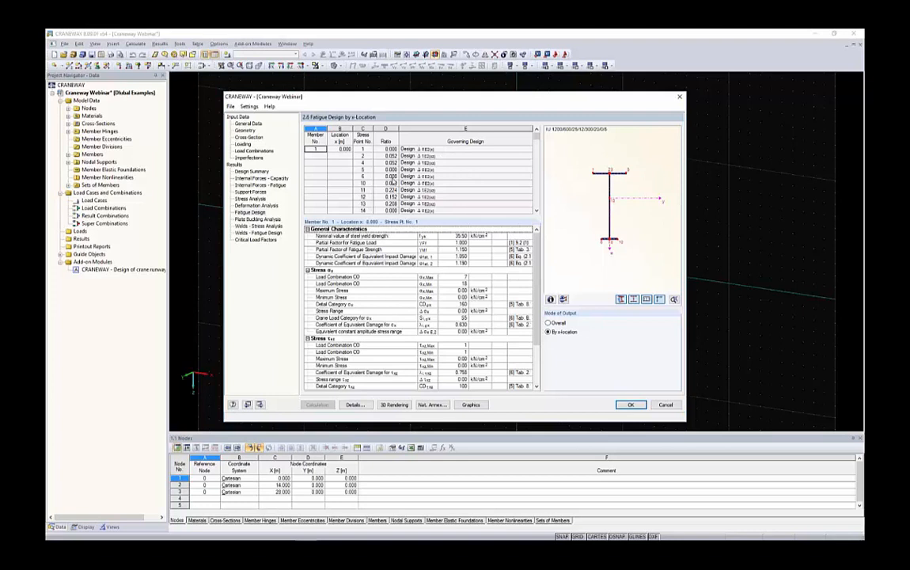
scroll(391, 182, "down", 6)
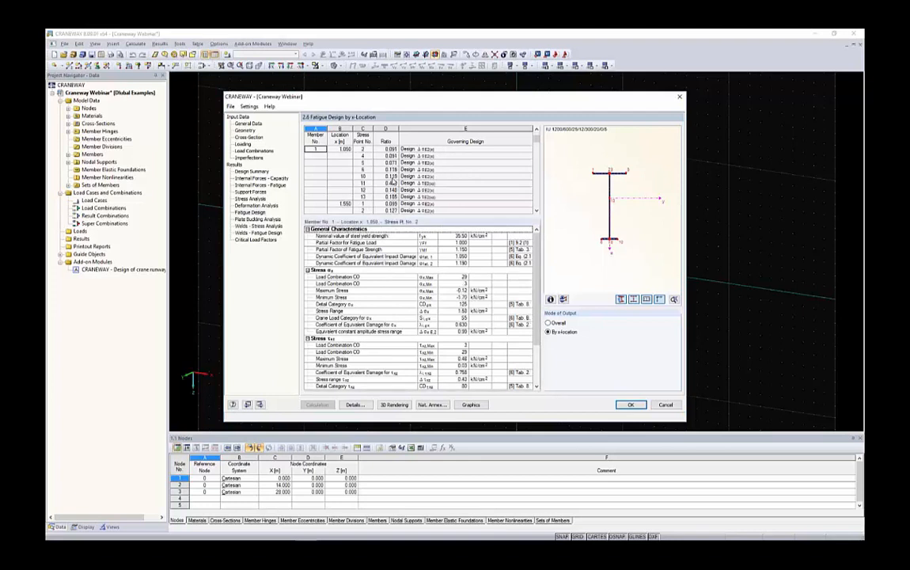
scroll(391, 182, "down", 7)
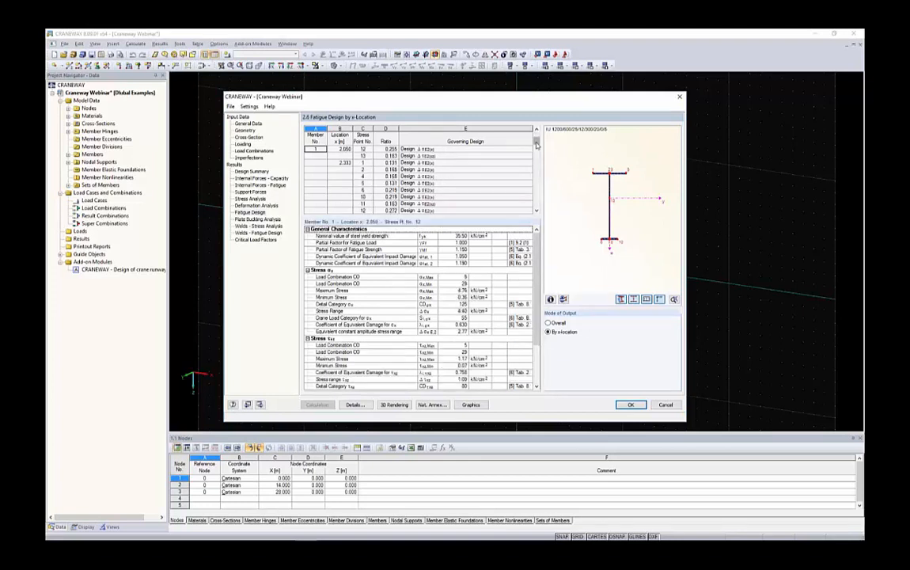
left_click_drag(537, 142, 537, 203)
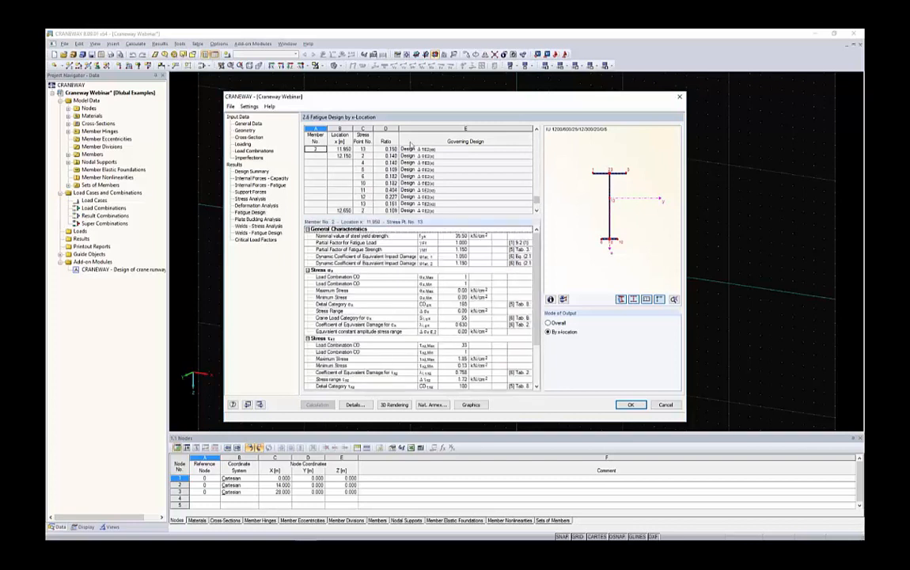
Show the girder results graphically and display the total deformation u of load combination CO 1.
left_click(471, 404)
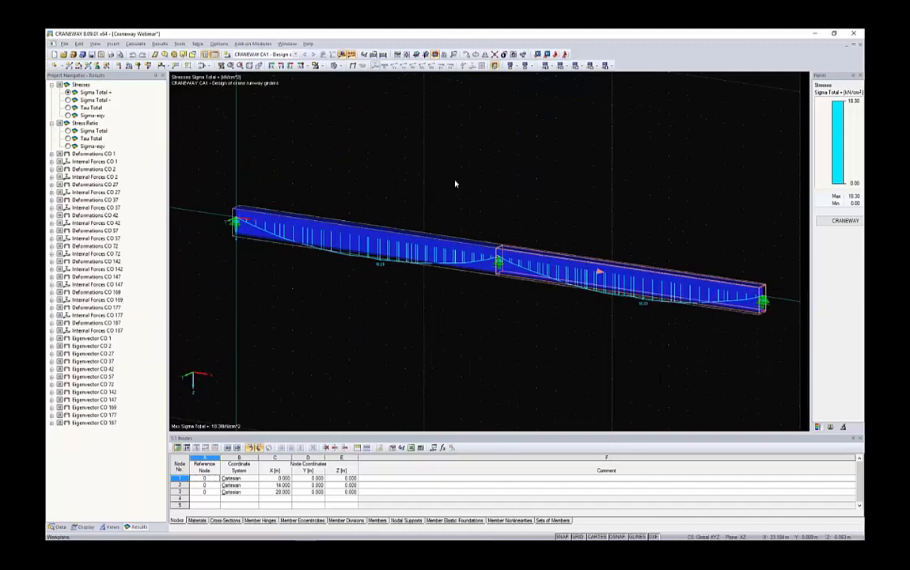
middle_click_drag(411, 153, 361, 155)
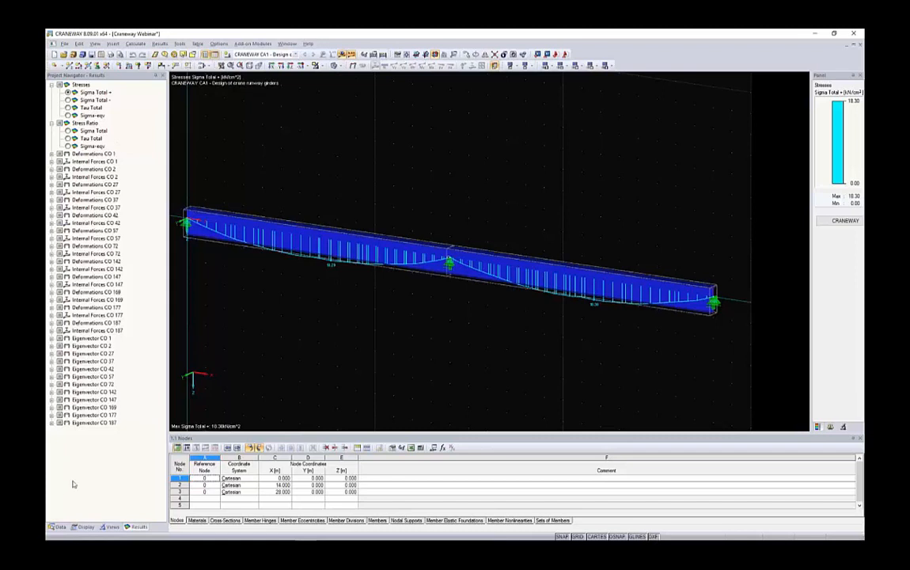
left_click(83, 527)
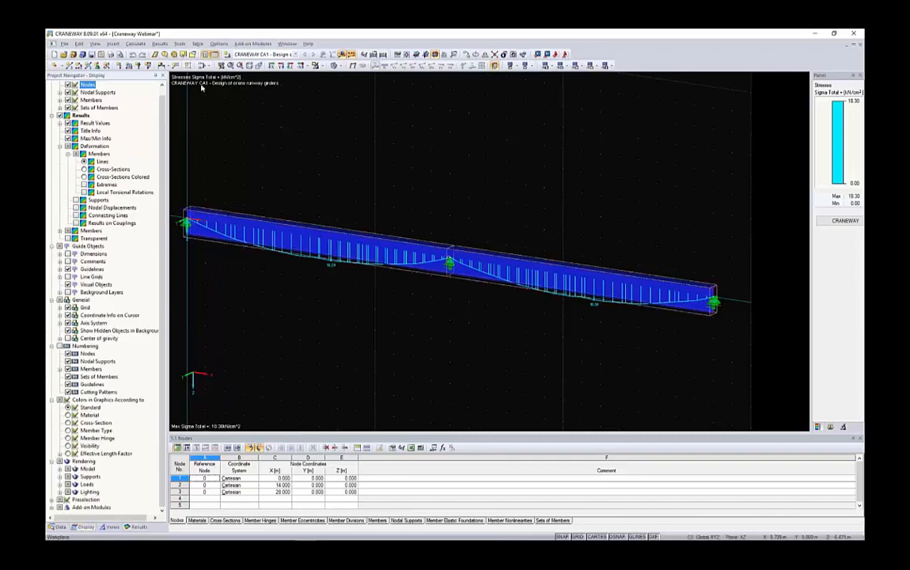
left_click(136, 527)
left_click(52, 155)
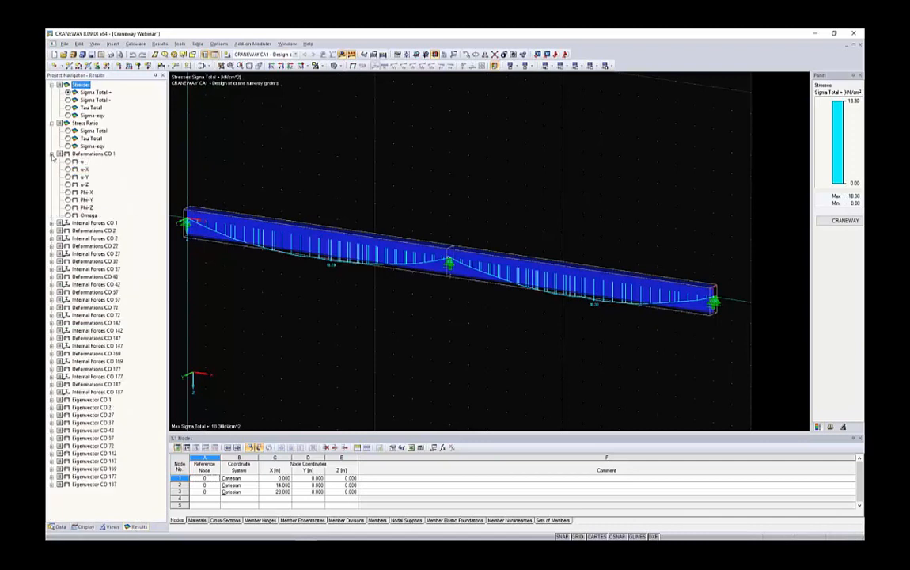
left_click(68, 162)
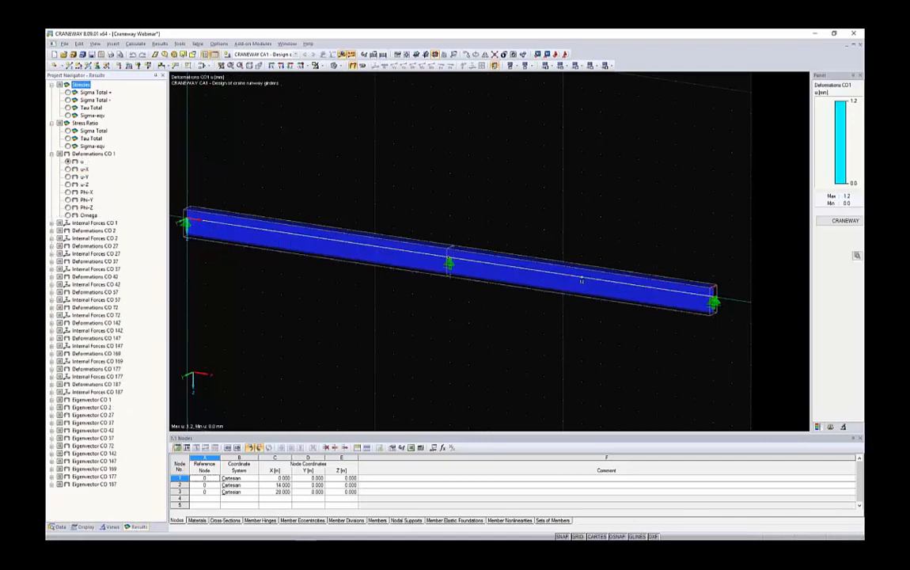
Increase the deformation display factor to 512 and show the girder as a wireframe so the deflection curve stands out.
left_click(830, 427)
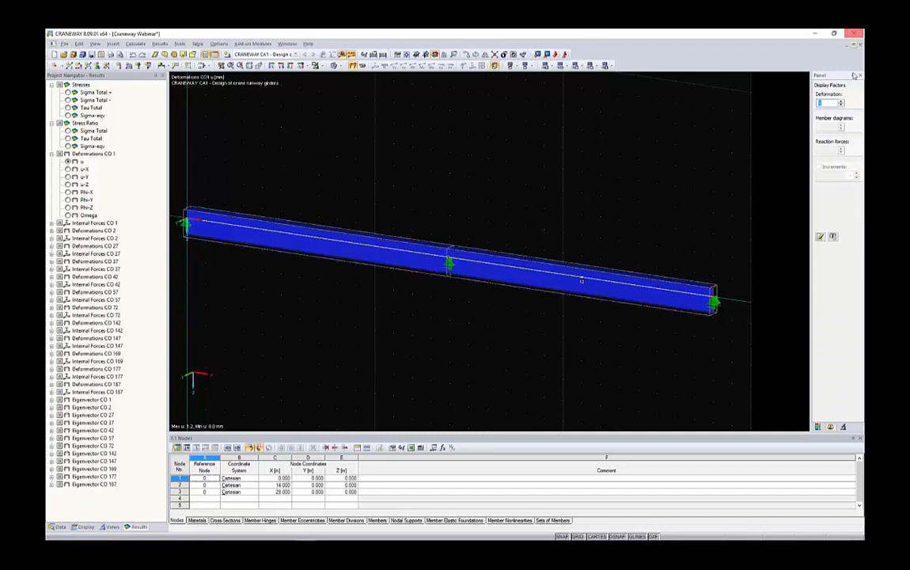
left_click(842, 102)
left_click(842, 102)
left_click(842, 102)
left_click(842, 103)
left_click(842, 102)
left_click(843, 102)
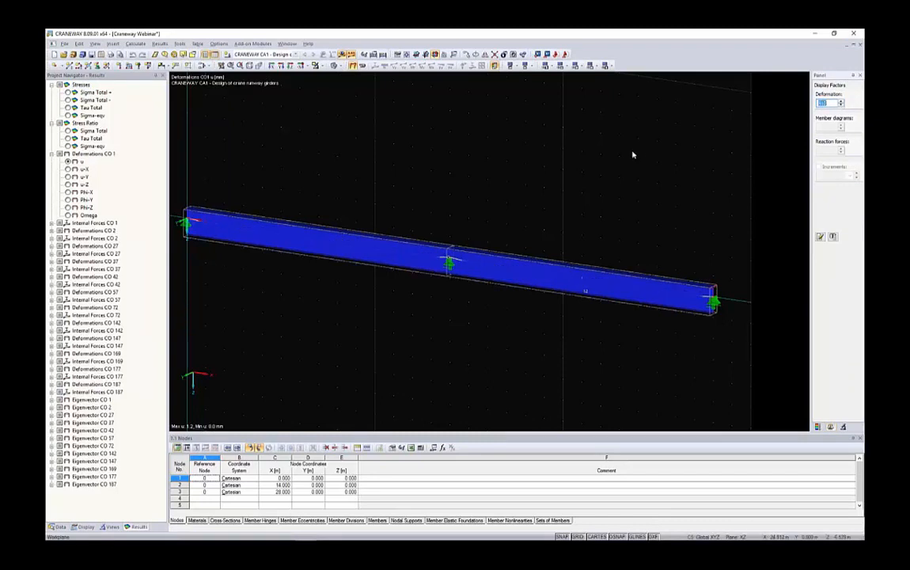
middle_click_drag(631, 155, 529, 161, "ctrl")
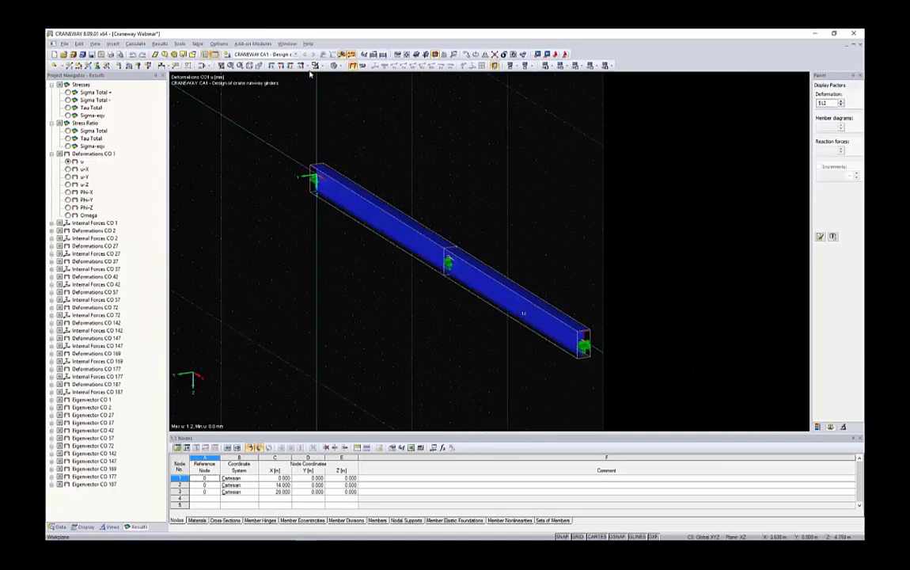
left_click(336, 66)
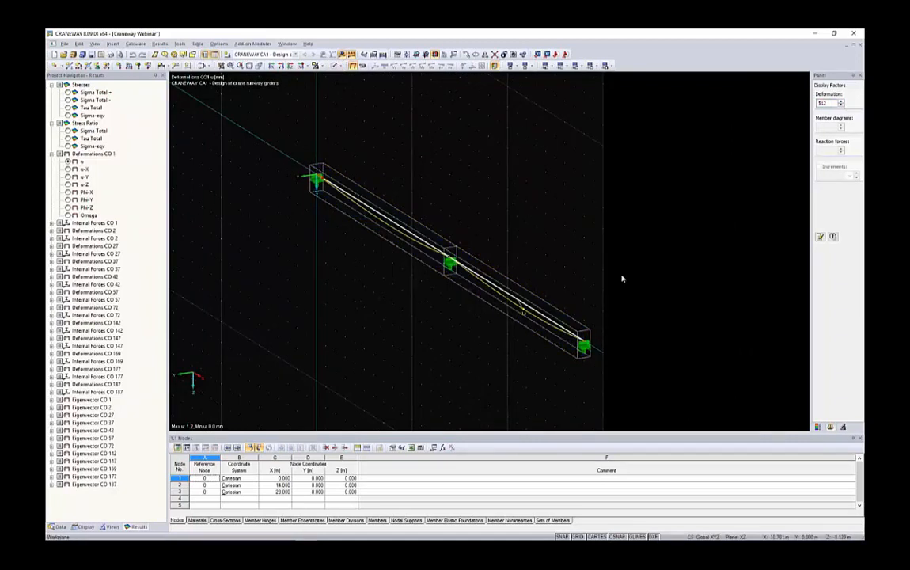
middle_click_drag(560, 251, 440, 257, "ctrl")
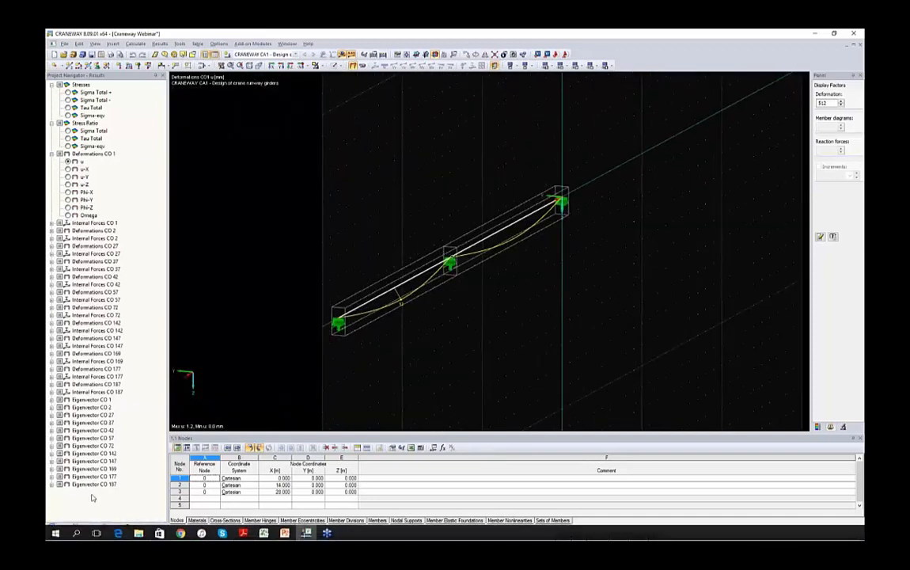
Display the member deformations as coloured cross-sections and reduce the deformation display factor to 128.
left_click(86, 526)
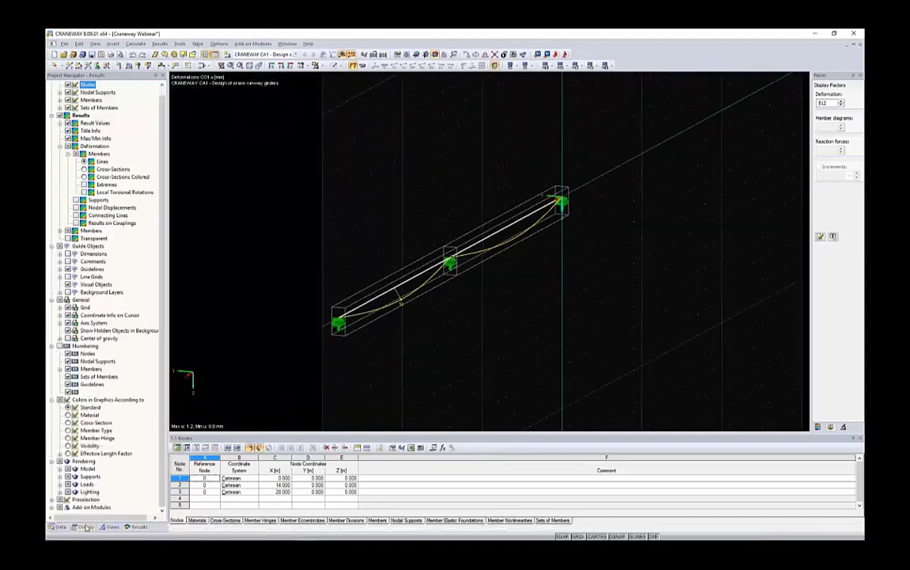
scroll(58, 123, "up", 1)
left_click(82, 124)
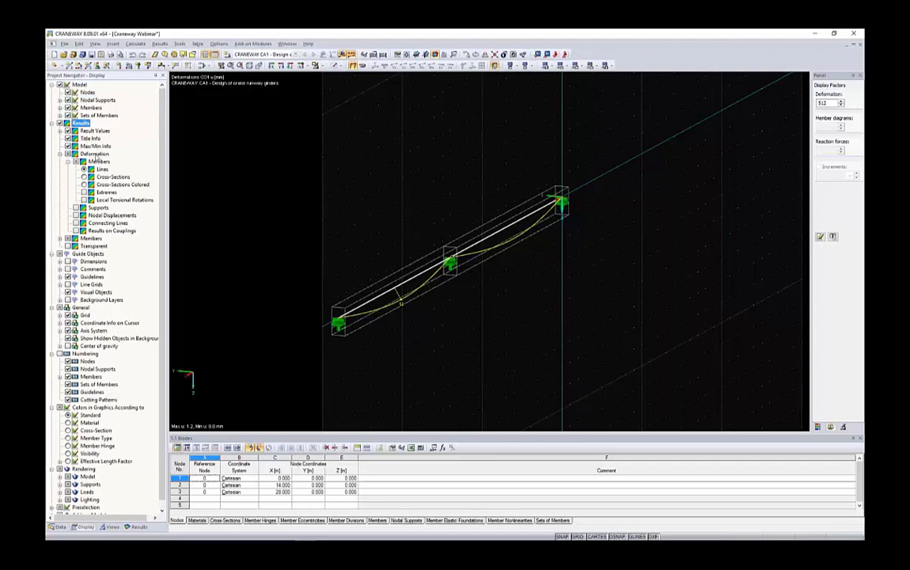
left_click(95, 155)
left_click(99, 162)
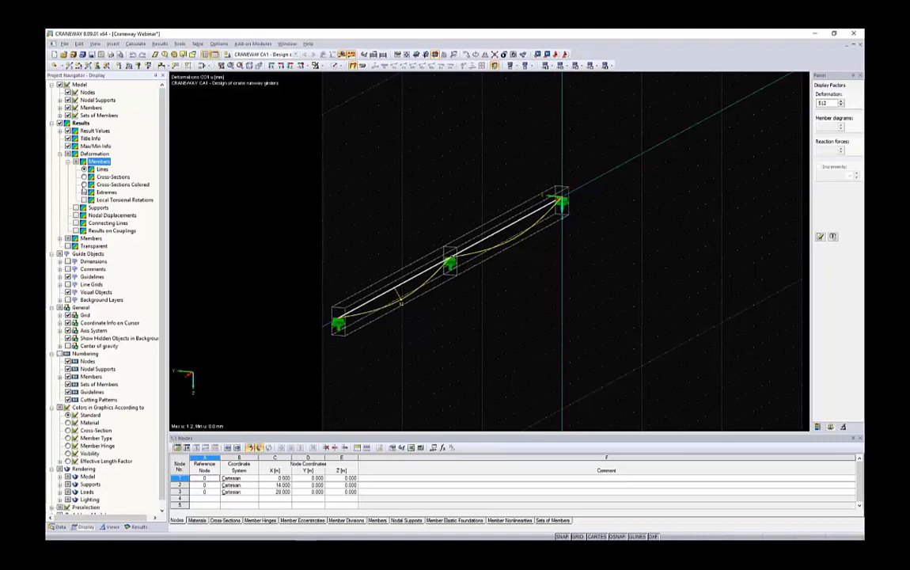
left_click(84, 184)
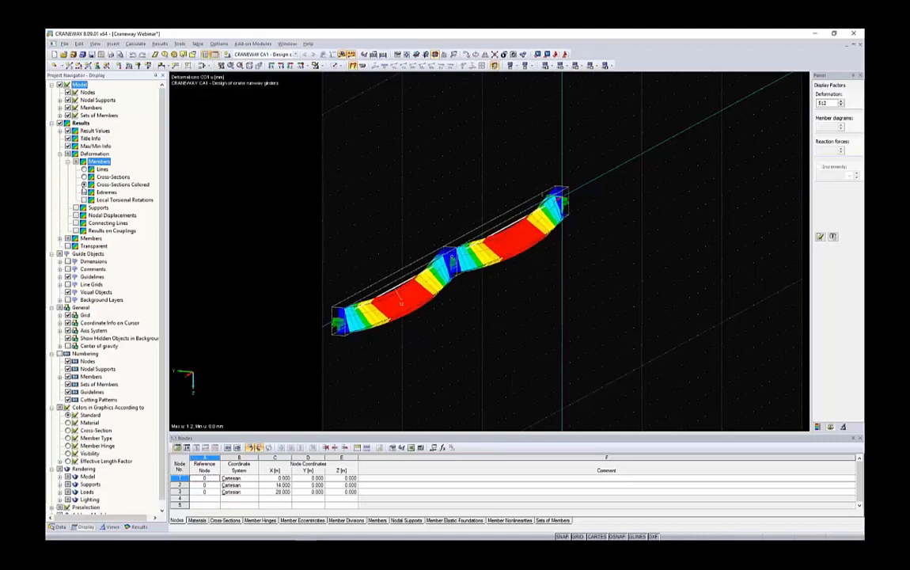
left_click(841, 105)
left_click(841, 105)
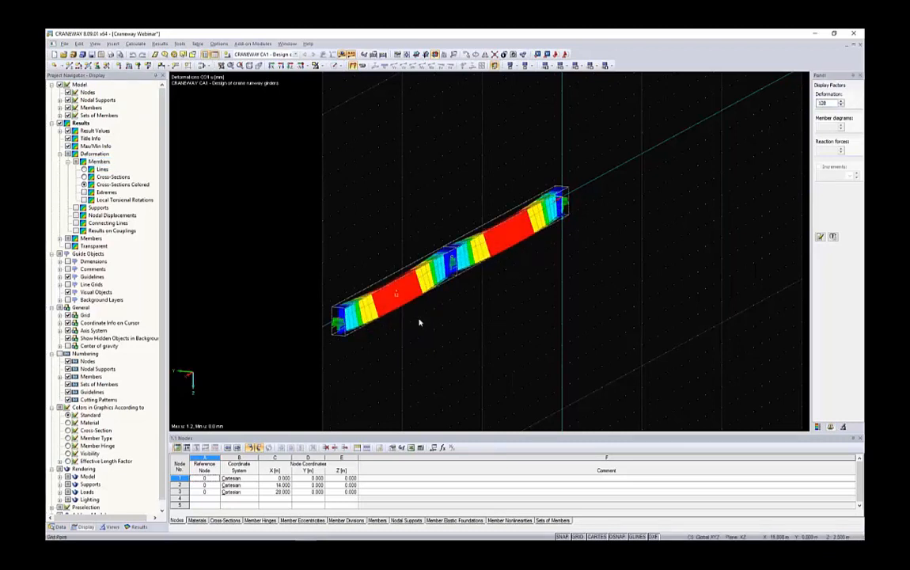
Inspect the coloured deformed shape of both girder spans from several directions, and return to the project data tree.
middle_click_drag(420, 322, 459, 317, "ctrl")
scroll(405, 304, "up", 3)
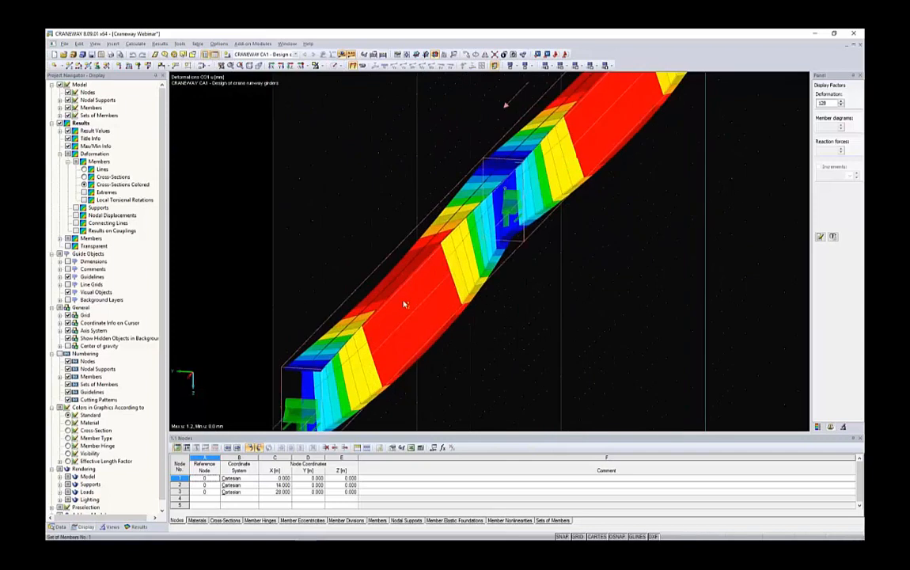
middle_click_drag(405, 304, 441, 246, "ctrl")
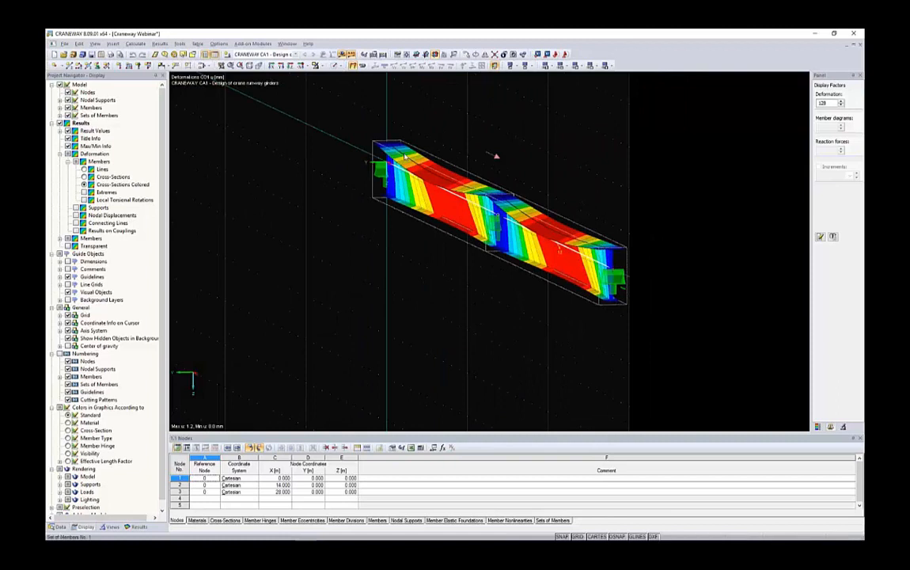
middle_click_drag(404, 156, 477, 146, "ctrl")
middle_click_drag(533, 162, 448, 169, "ctrl")
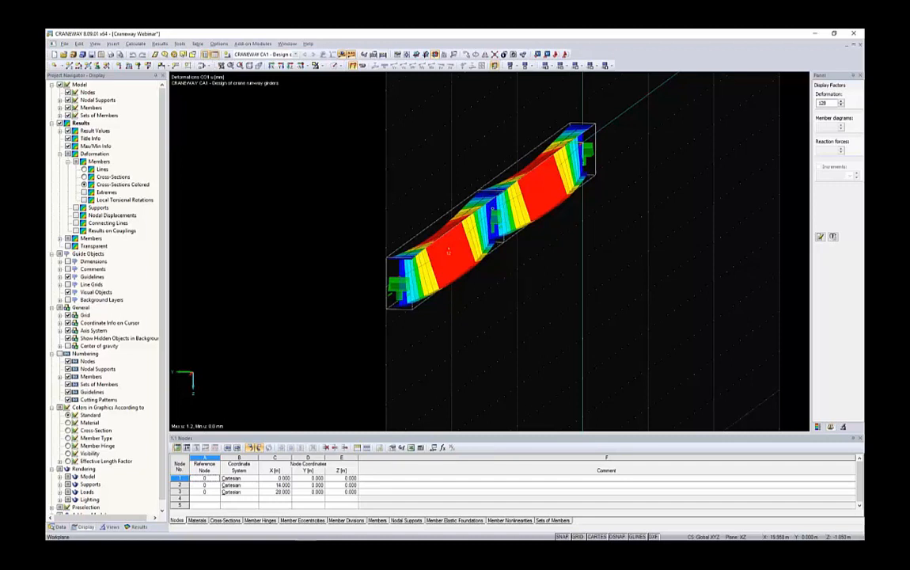
middle_click_drag(424, 195, 508, 202, "ctrl")
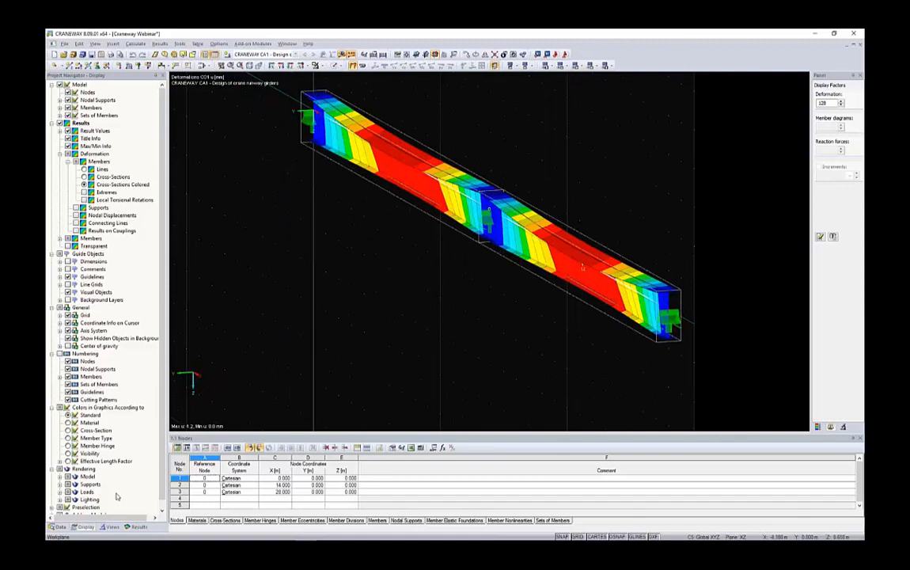
left_click(57, 526)
scroll(428, 273, "down", 2)
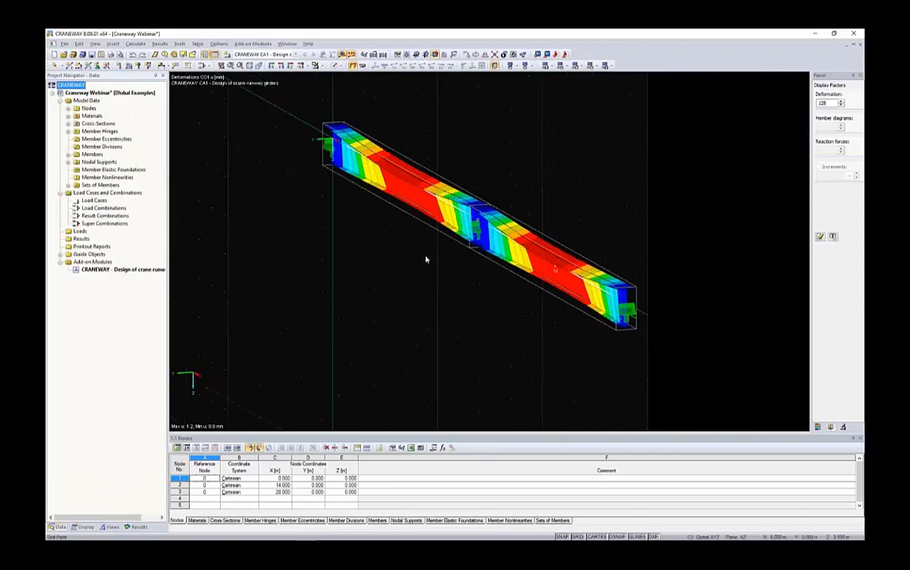
Create a new printout report from the template 4 - Crane Girder Analysis.
middle_click_drag(496, 178, 579, 194, "ctrl")
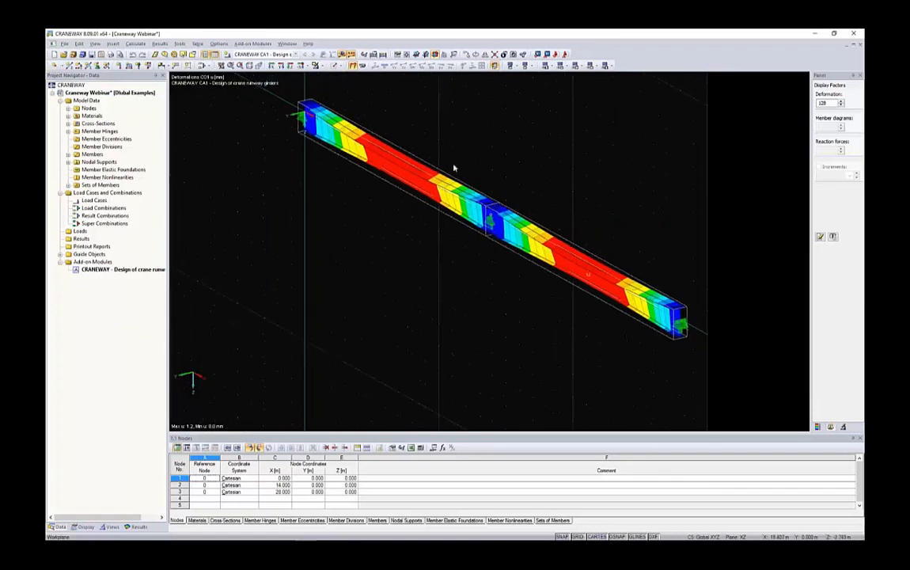
right_click(91, 247)
left_click(115, 253)
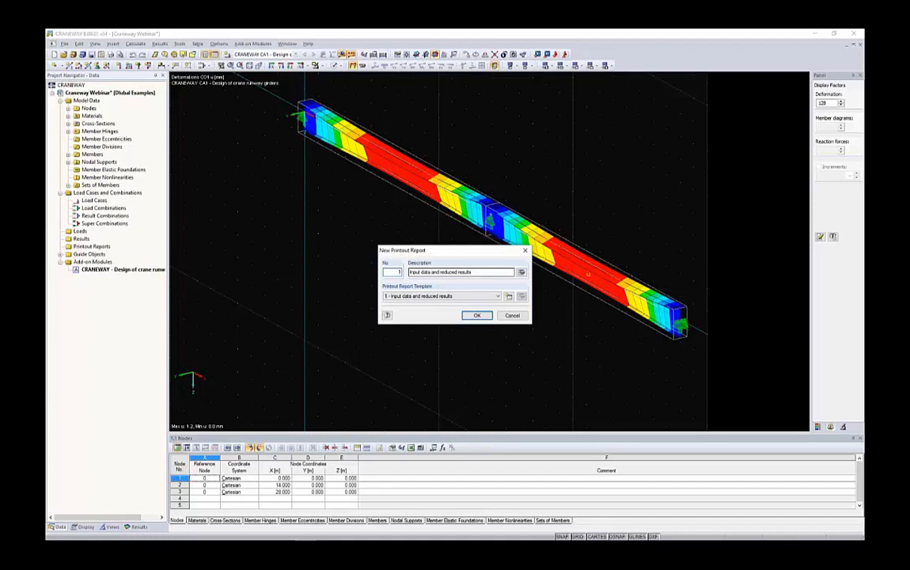
left_click(497, 296)
left_click(418, 321)
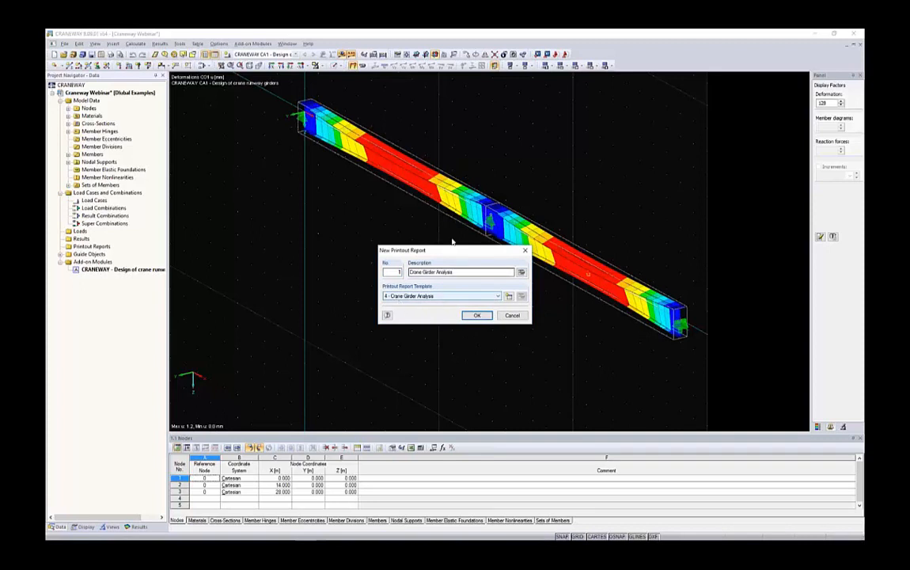
left_click_drag(417, 250, 395, 236)
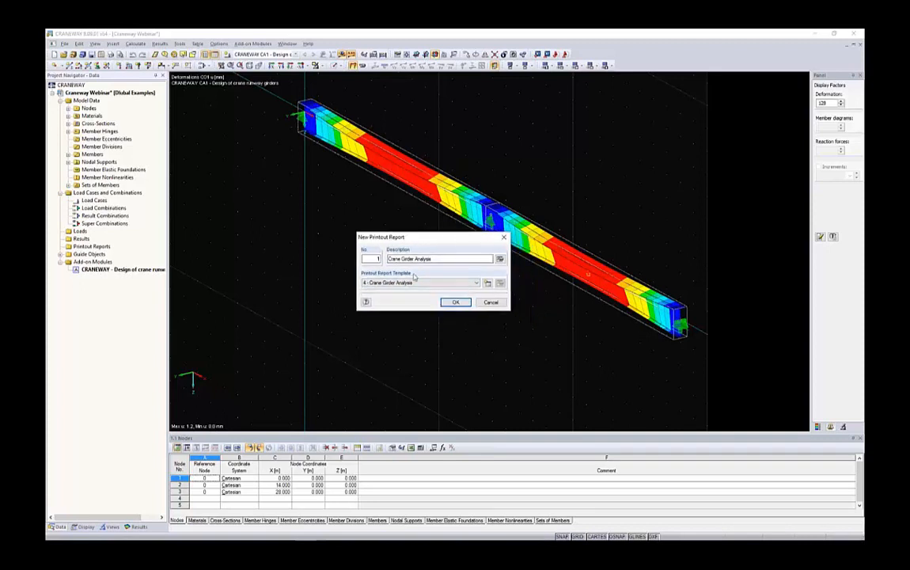
left_click(456, 302)
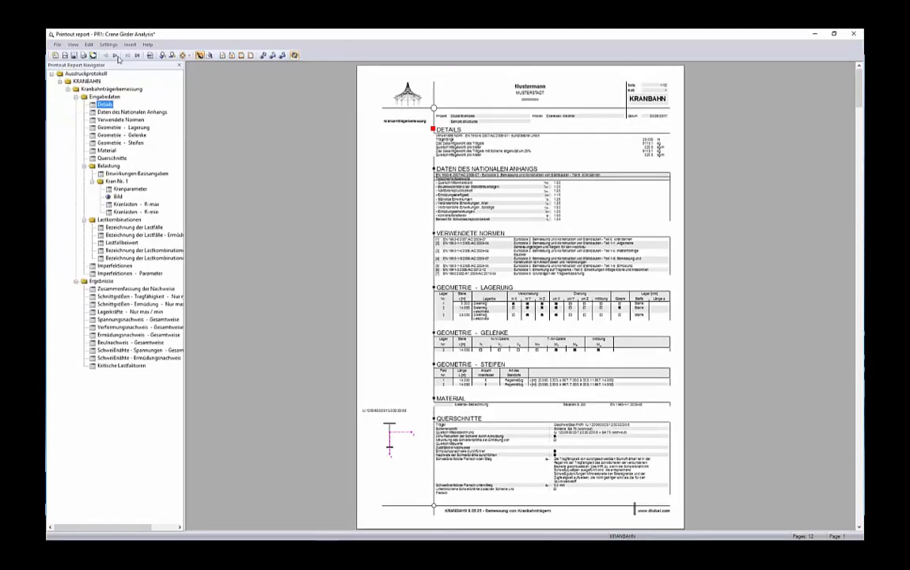
Switch the printout report's language from German to English.
left_click(109, 45)
left_click(137, 98)
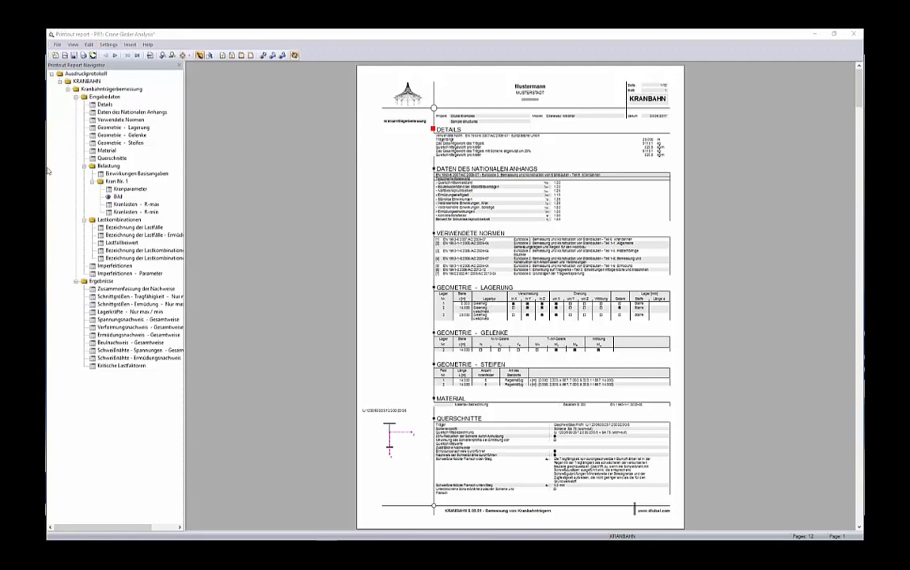
left_click(350, 140)
left_click(432, 263)
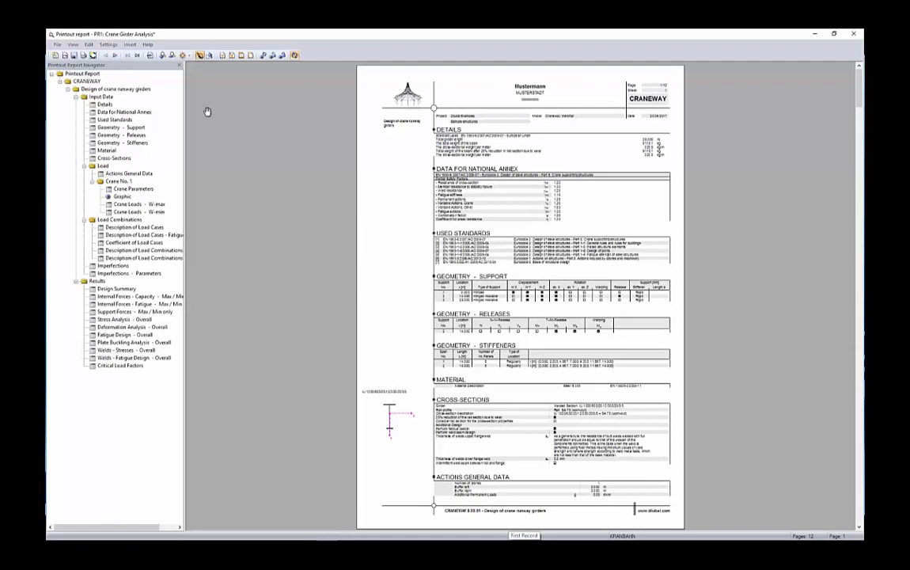
Look through the languages available for the printout report and leave the list without choosing another one.
left_click(108, 44)
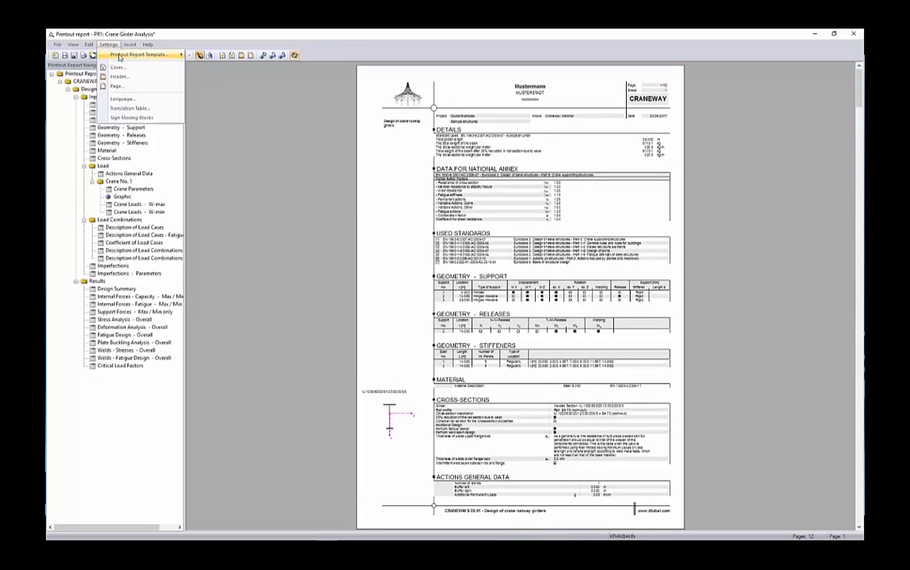
left_click(119, 87)
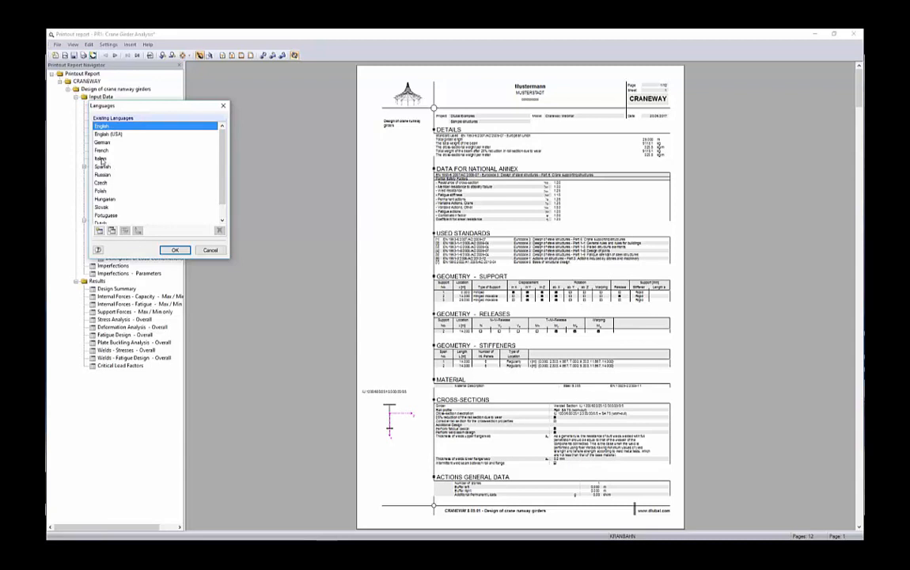
scroll(104, 199, "down", 1)
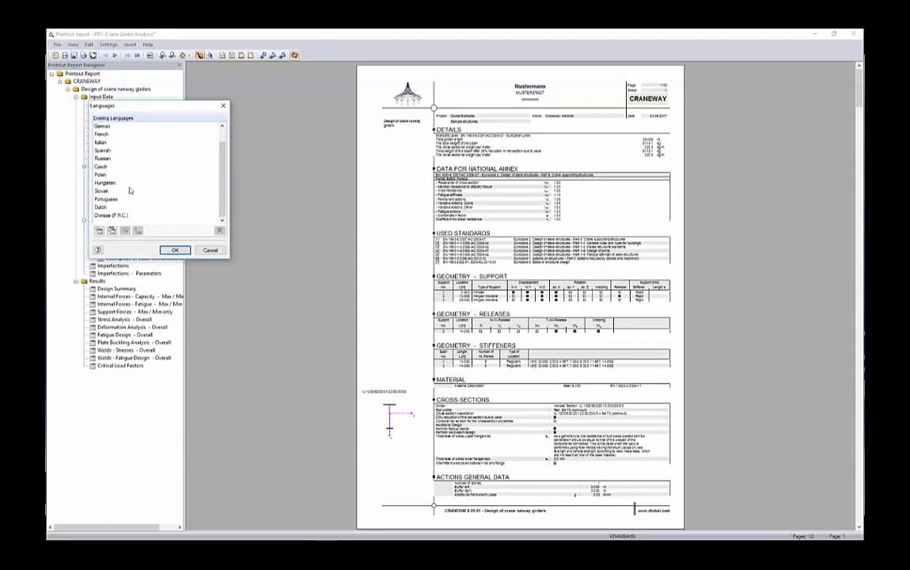
scroll(101, 166, "up", 1)
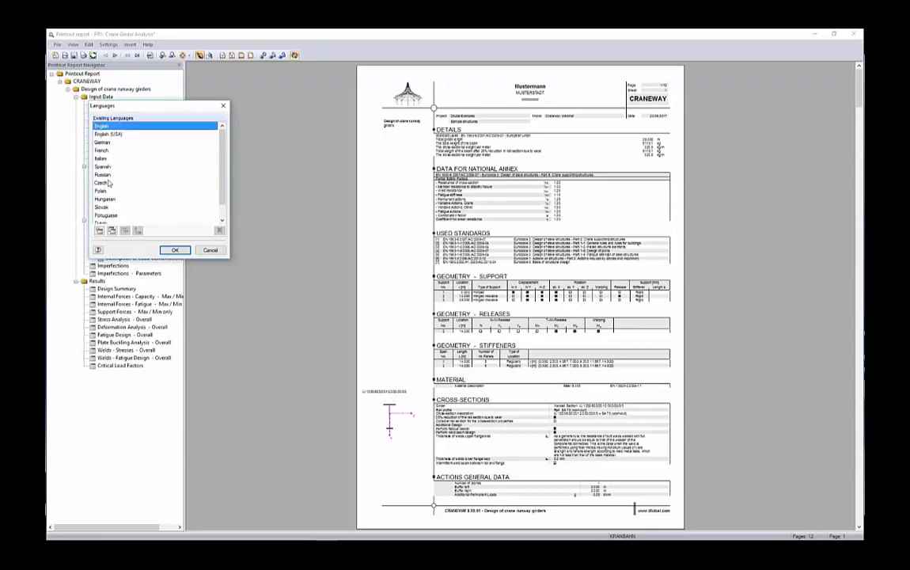
left_click_drag(201, 109, 311, 124)
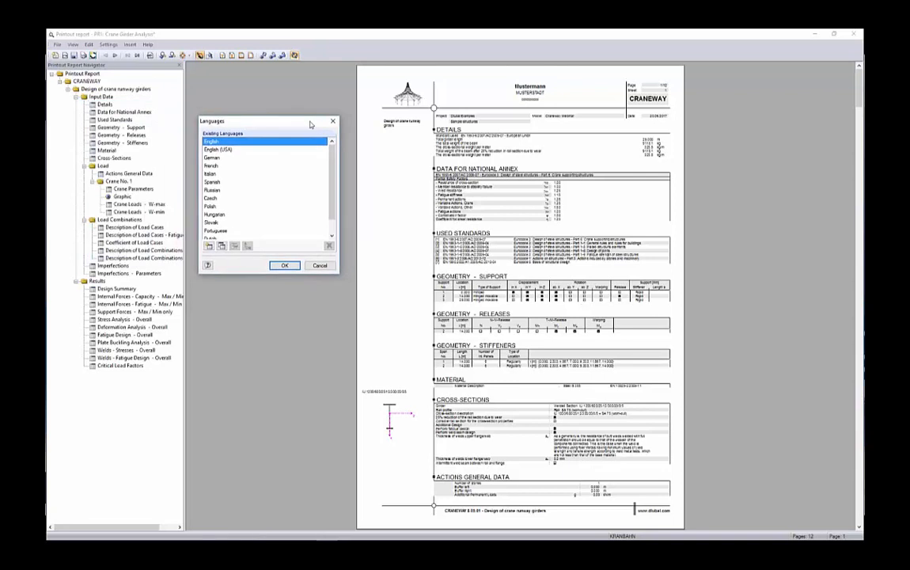
left_click(319, 265)
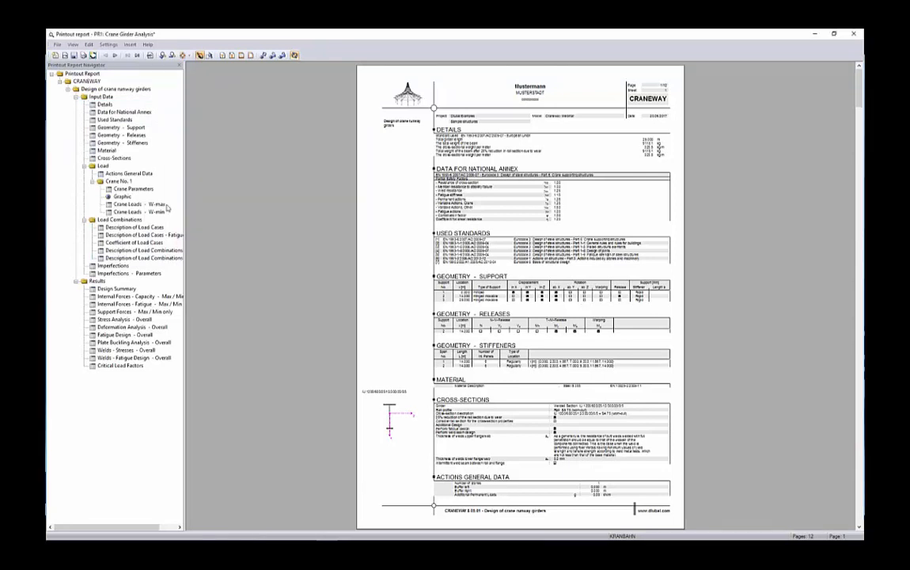
Review the crane graphic, crane loads and load combination chapters of the report, and close the report with its contents saved.
left_click(120, 197)
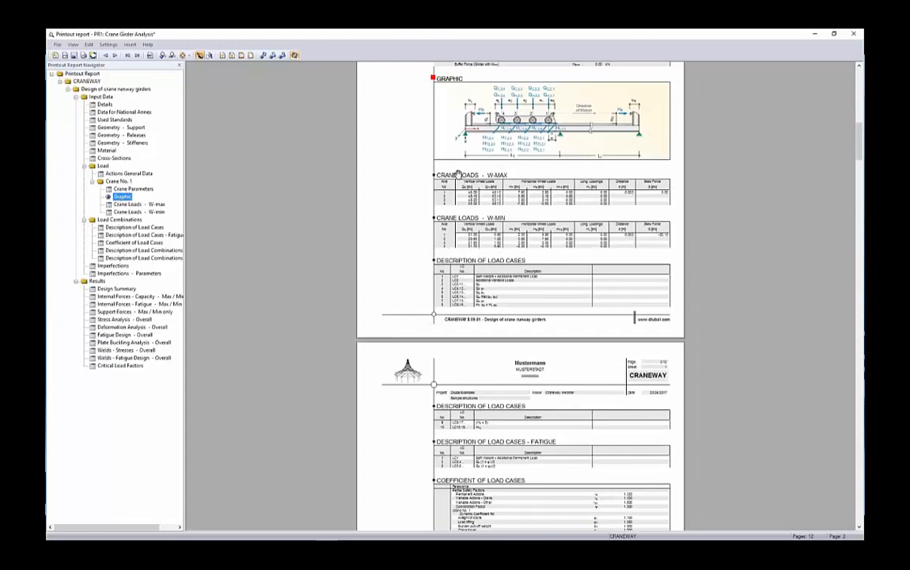
scroll(567, 271, "down", 2)
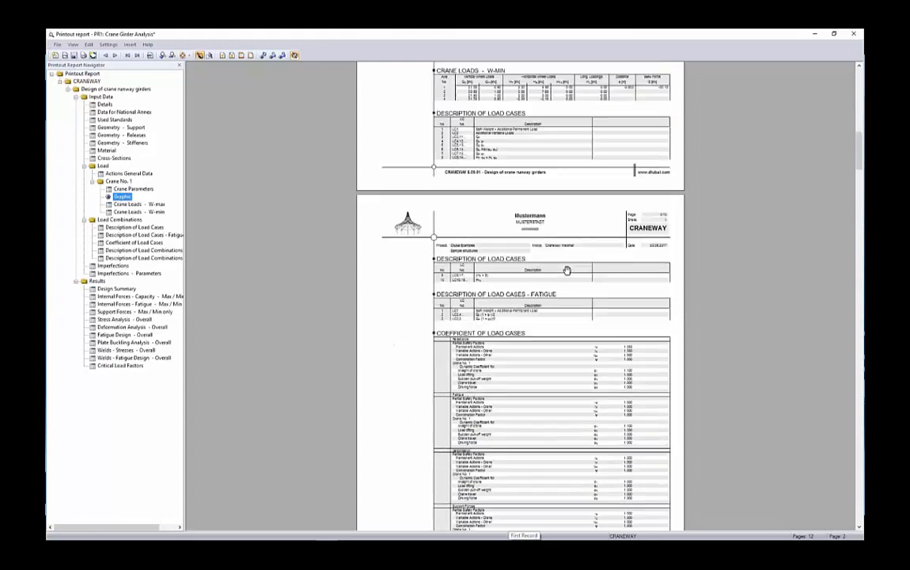
scroll(565, 267, "up", 3)
scroll(336, 280, "down", 3)
scroll(335, 280, "down", 3)
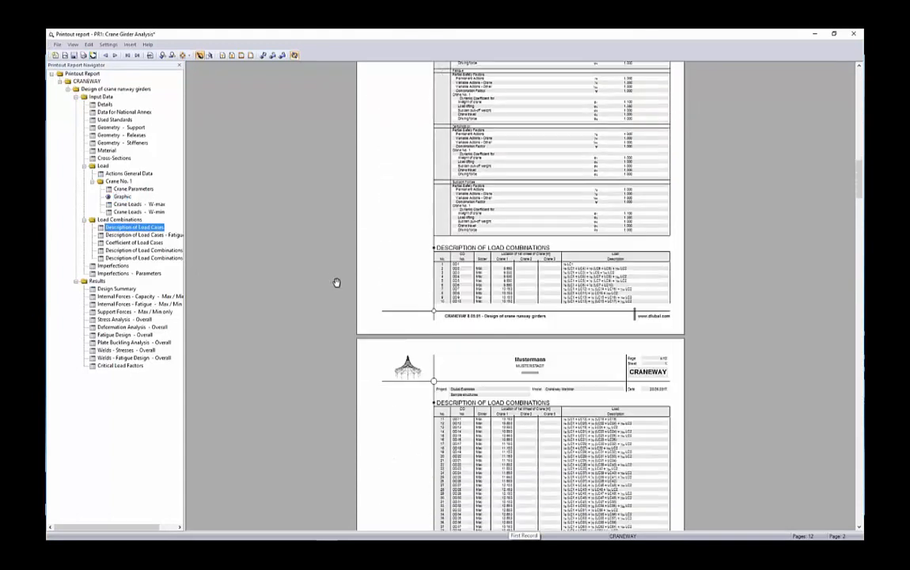
scroll(336, 280, "up", 4)
scroll(417, 207, "up", 3)
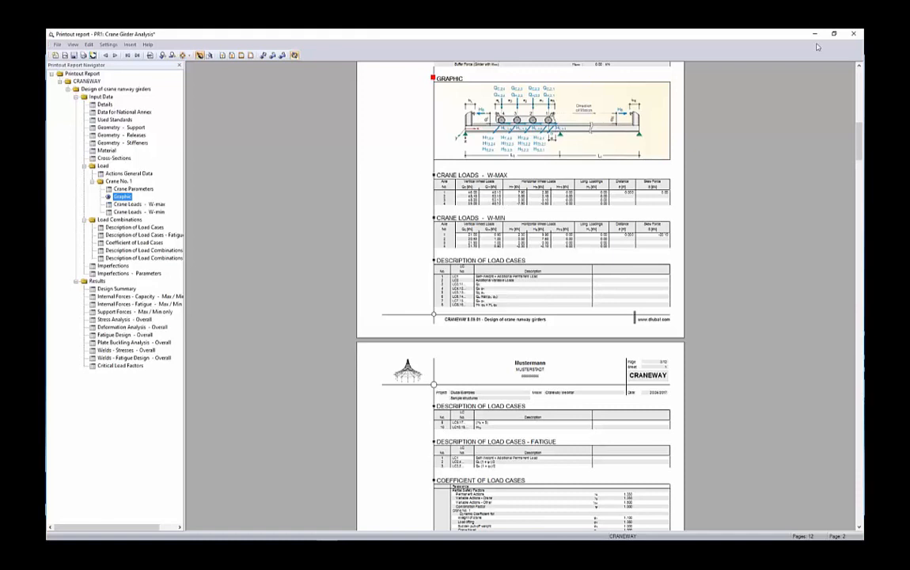
left_click(853, 33)
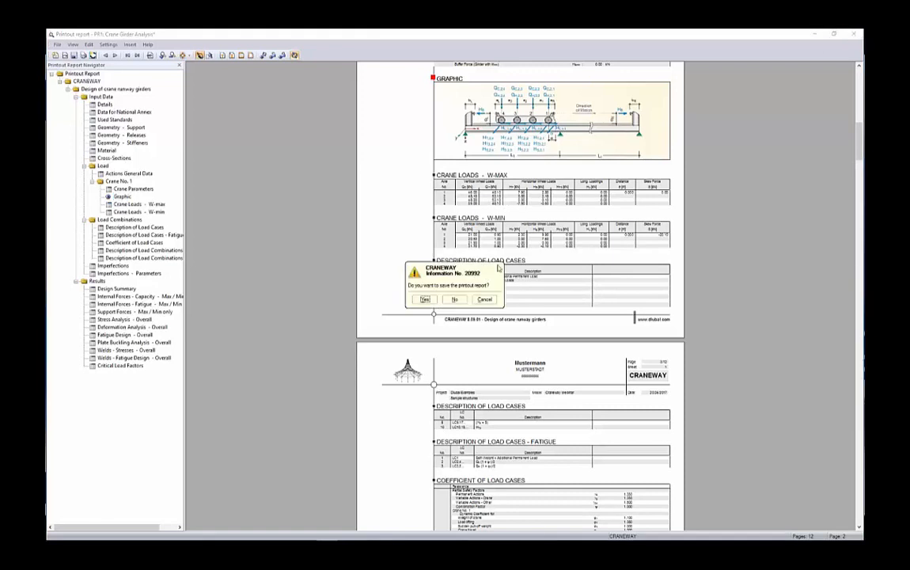
left_click(426, 300)
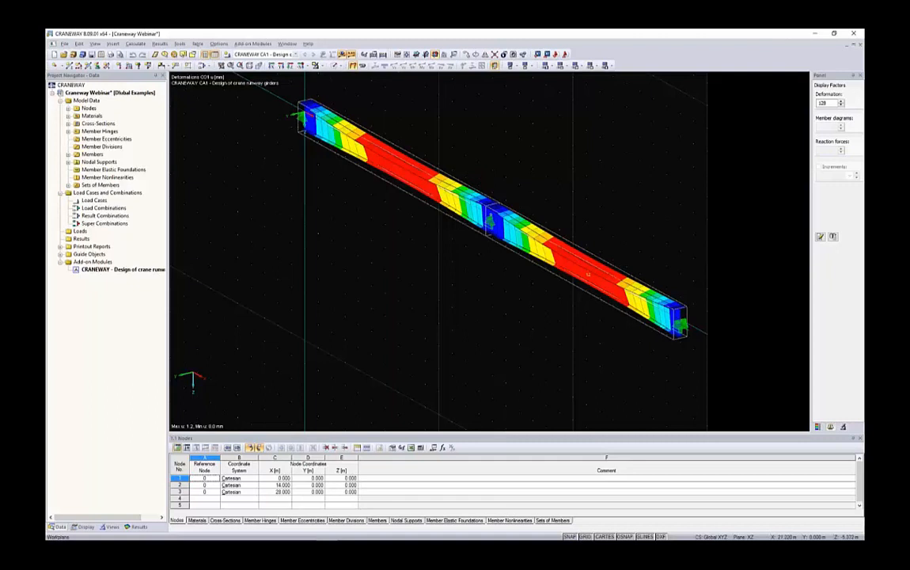
Add the current view of the CO 1 deformations as a full-page, window-filling graphic to the Crane Girder Analysis report.
middle_click_drag(593, 139, 571, 144, "ctrl")
left_click(110, 56)
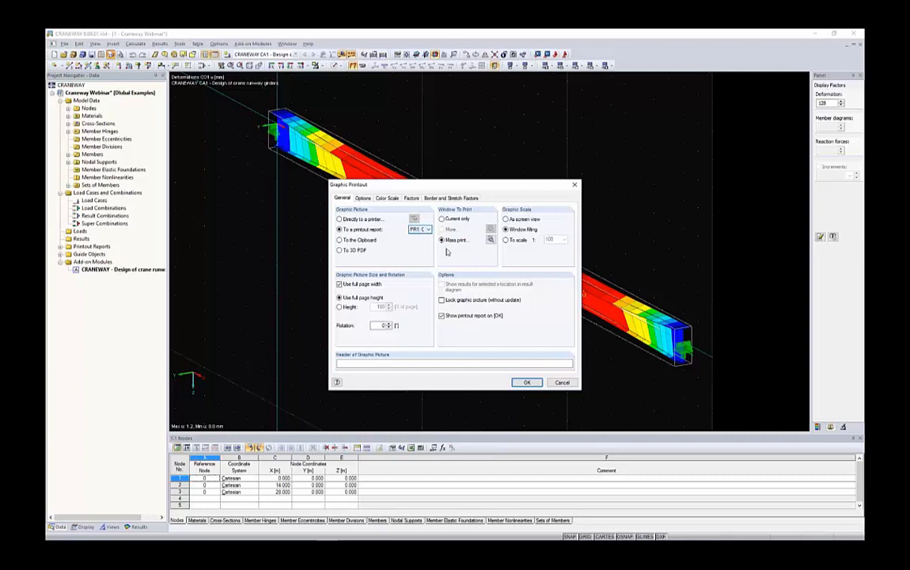
left_click(442, 219)
left_click(527, 382)
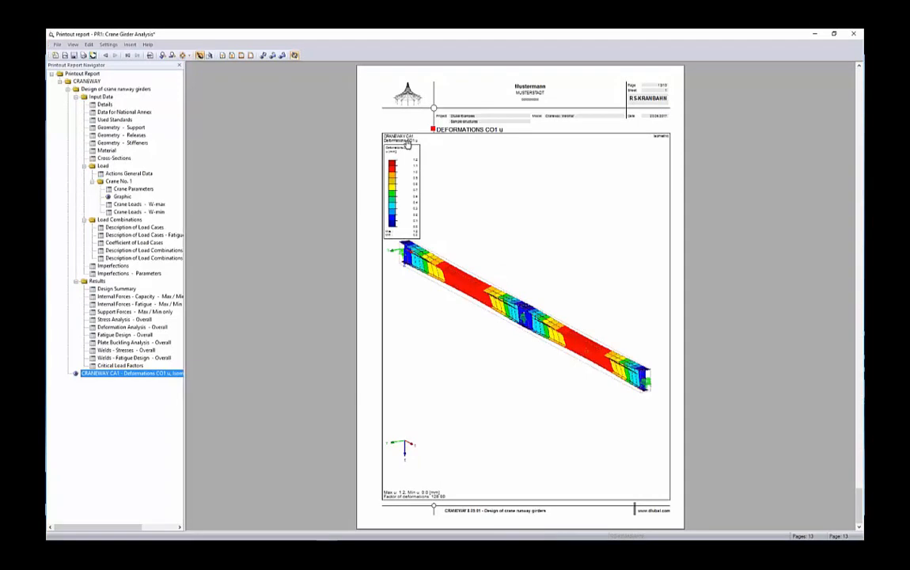
Edit the report's deformation graphic so it shows the girder from the opposite direction, and save and close the report.
right_click(535, 247)
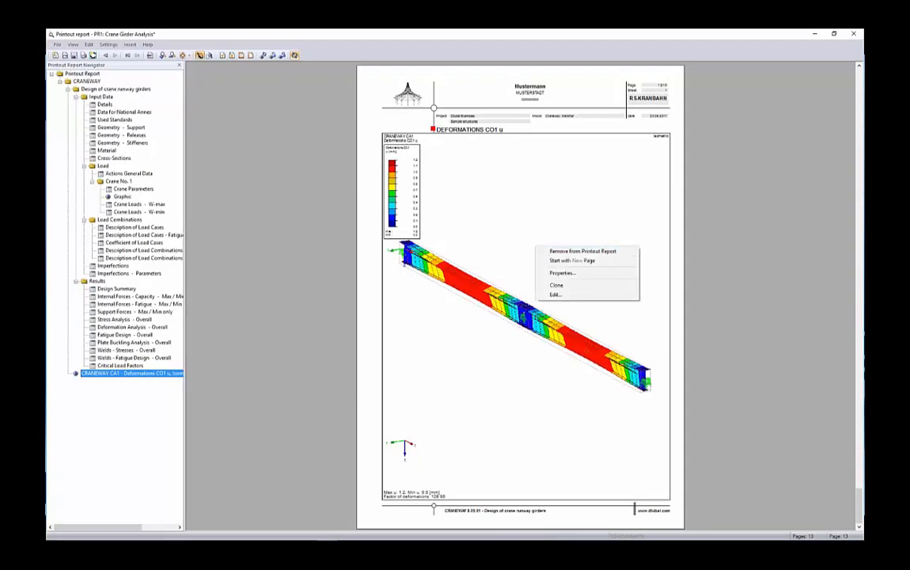
left_click(555, 294)
middle_click_drag(584, 221, 428, 315, "ctrl")
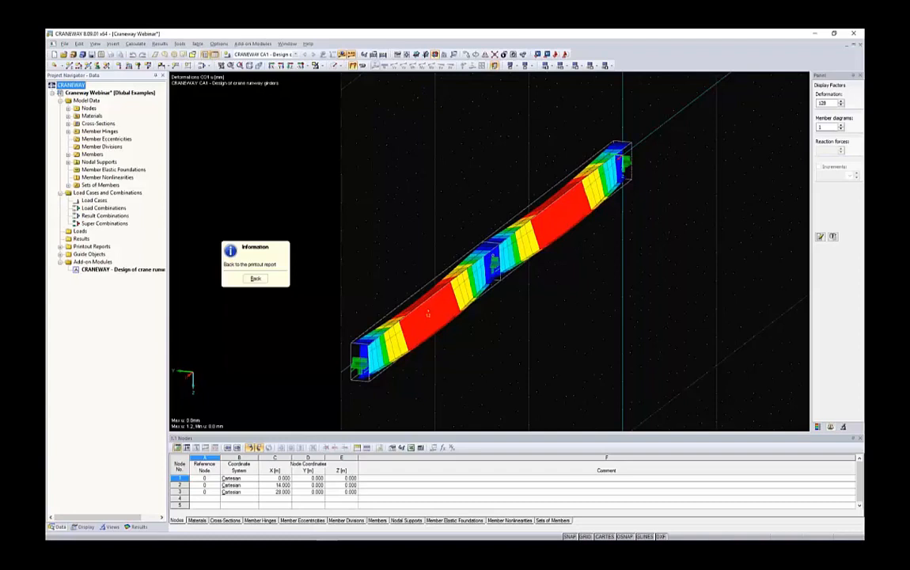
left_click(254, 278)
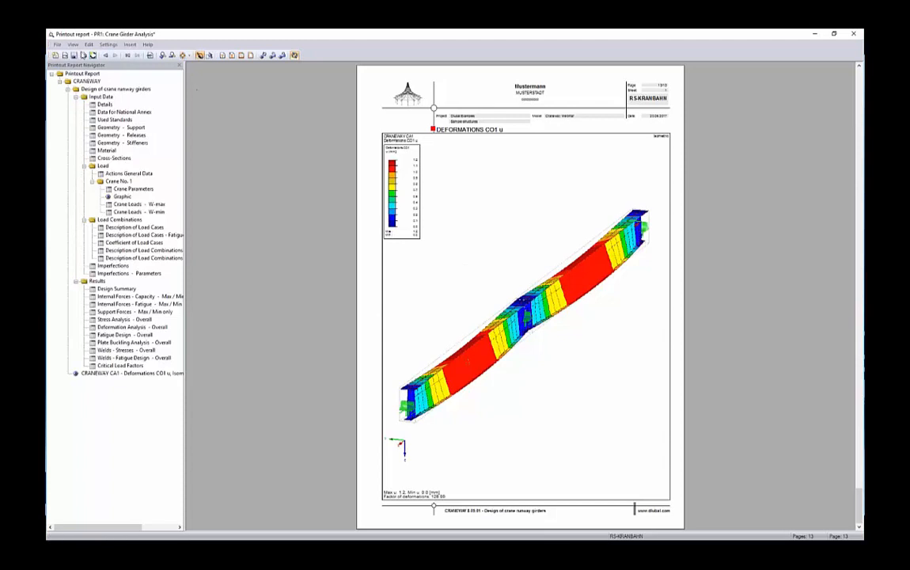
left_click(74, 55)
left_click(855, 33)
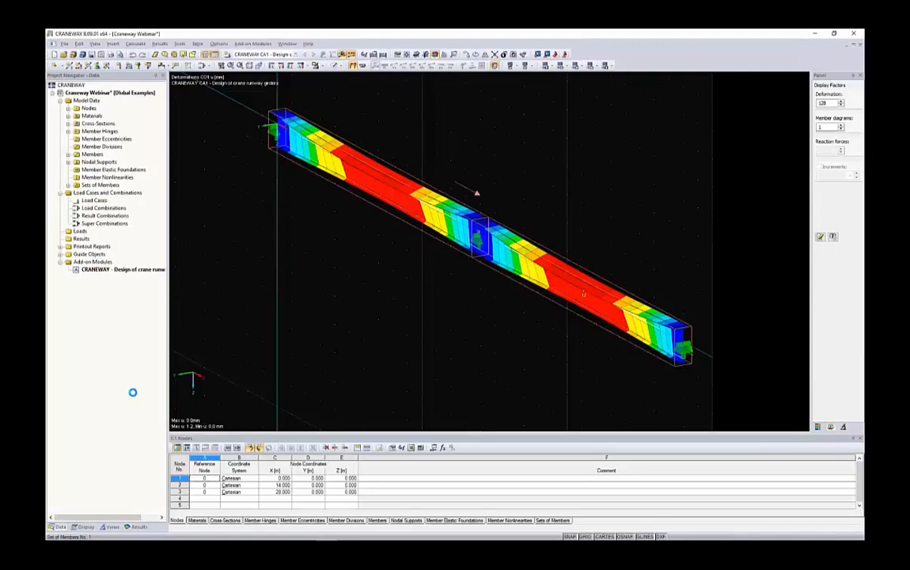
Set the graphic printout to mass print and open the selection of results it generates.
left_click(139, 526)
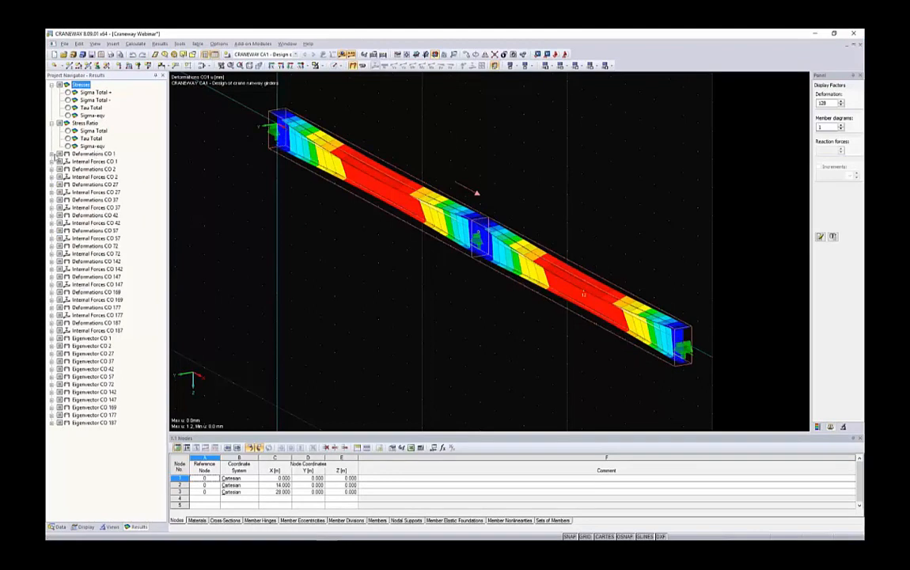
left_click(111, 54)
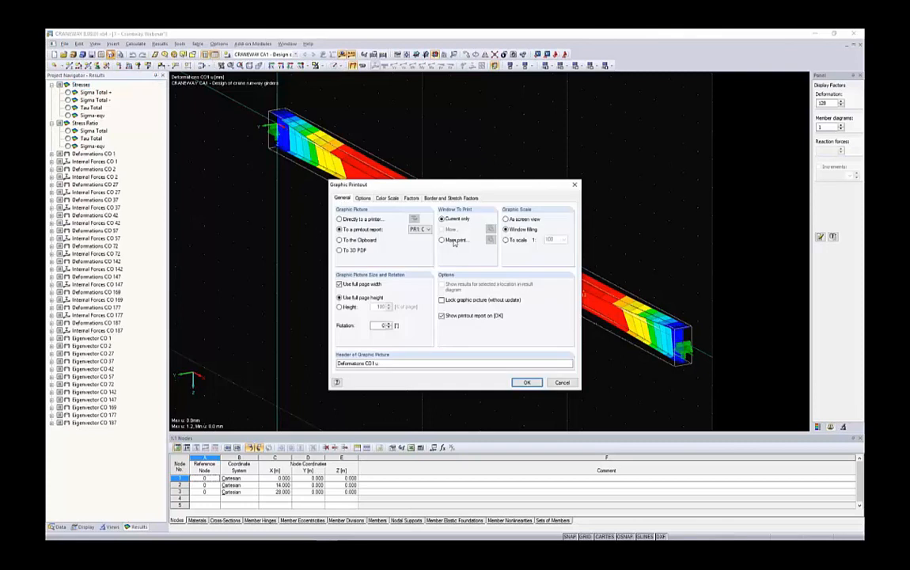
left_click(455, 241)
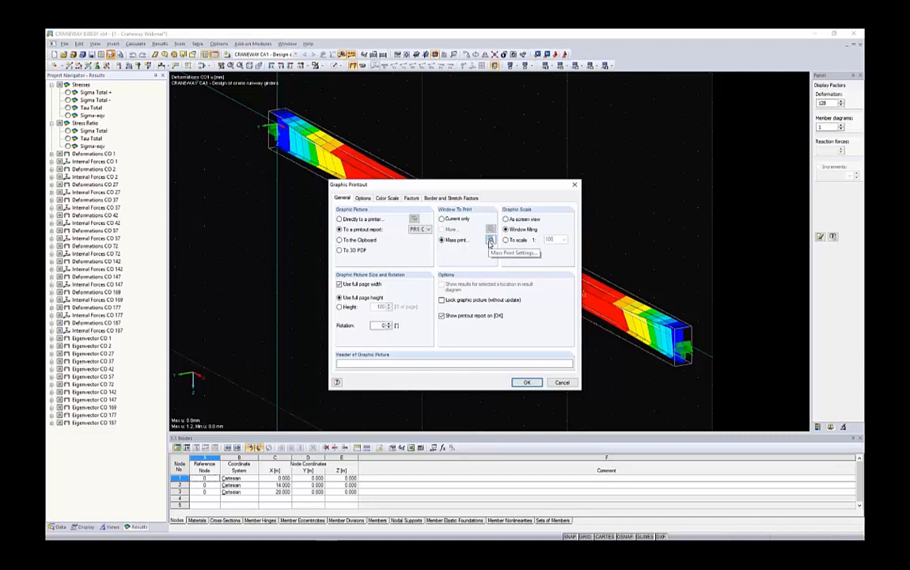
left_click(490, 240)
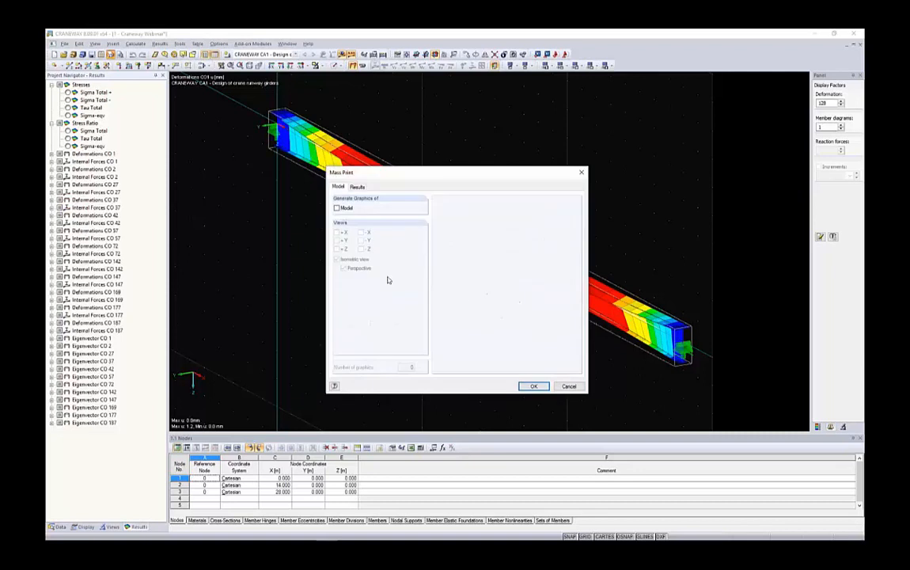
left_click(358, 187)
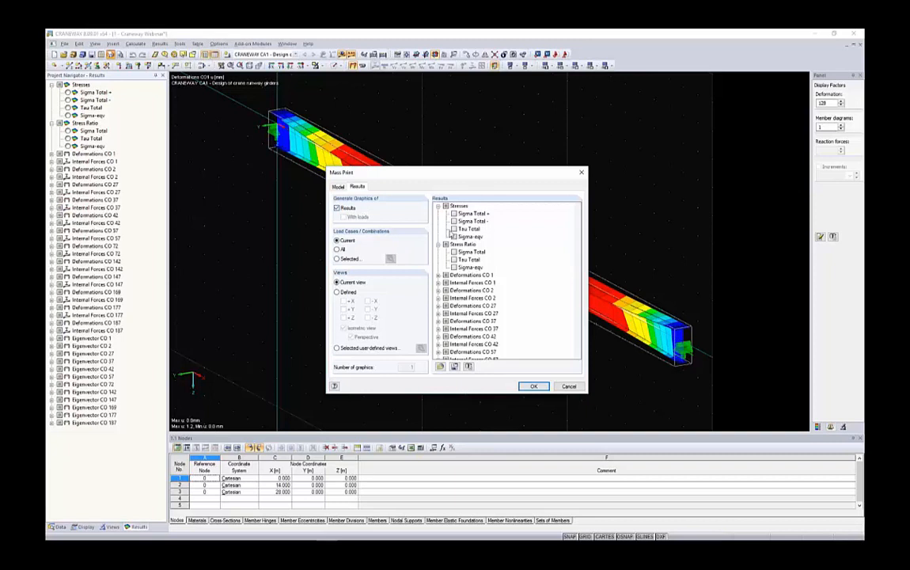
Include the total deformation u of CO 2 and CO 27 in the mass print alongside that of CO 1.
left_click(439, 206)
left_click(439, 214)
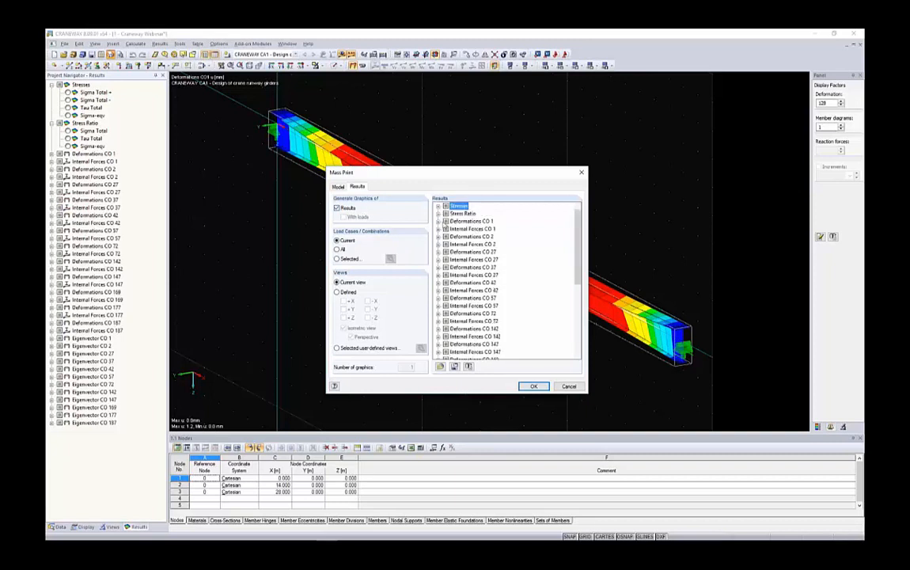
left_click(439, 222)
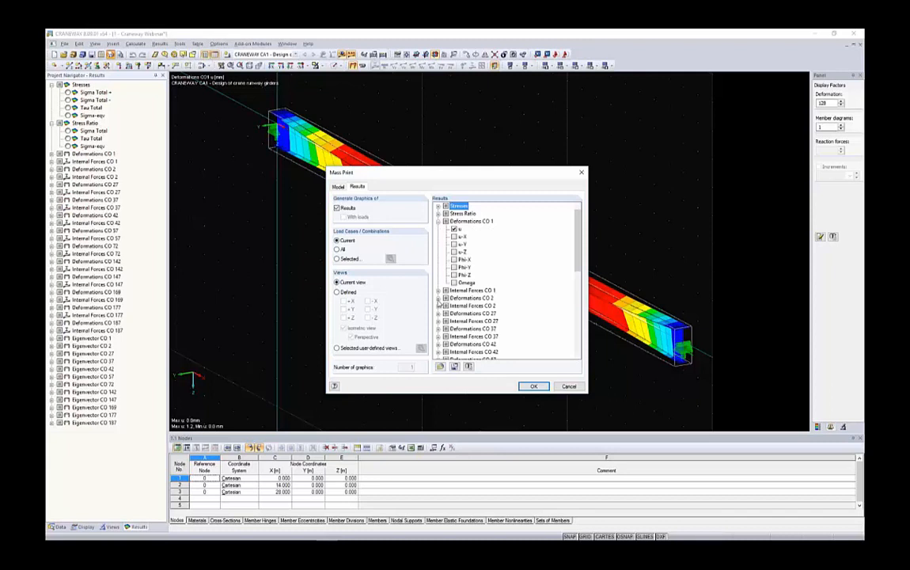
left_click(439, 299)
left_click(454, 298)
scroll(459, 293, "down", 4)
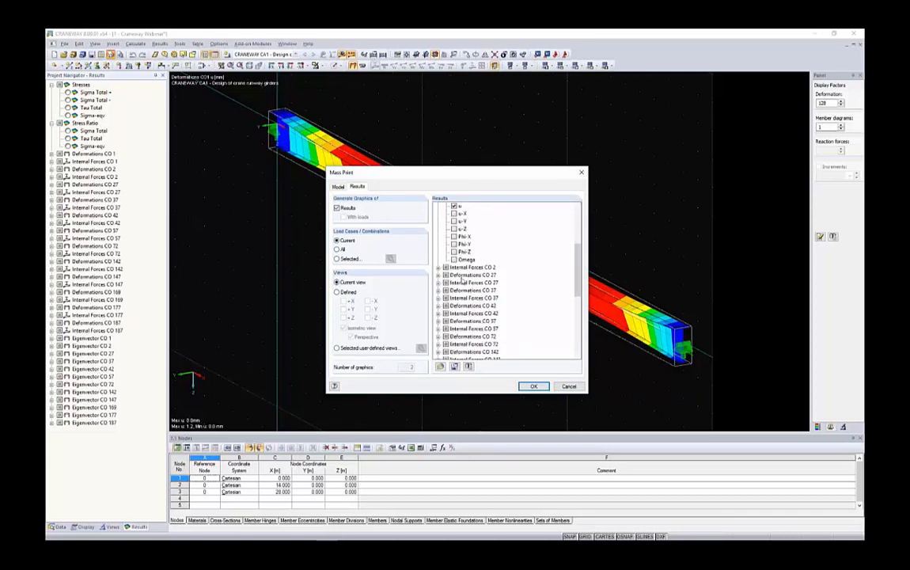
left_click(438, 275)
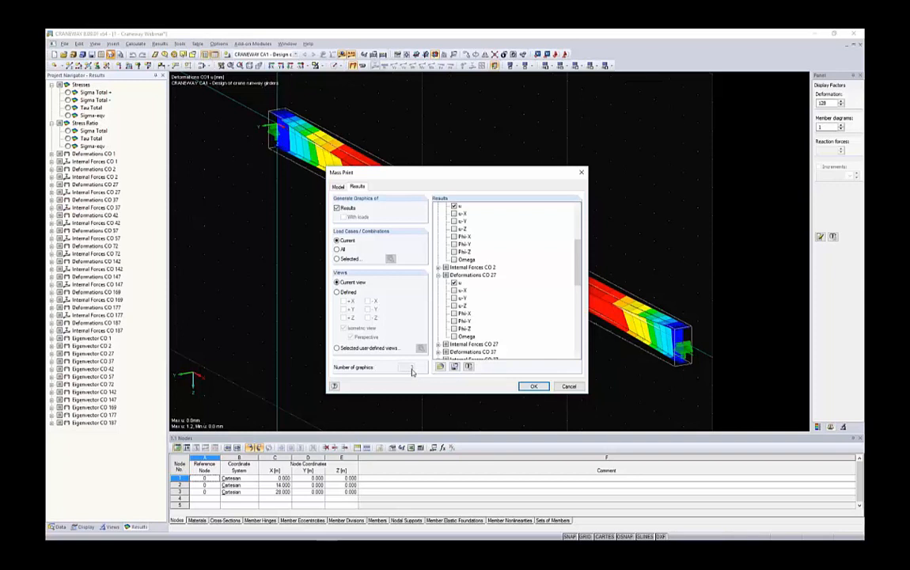
Generate the mass-print graphics in the Crane Girder Analysis report and view the CO 2 and CO 27 deformation pages.
left_click(532, 386)
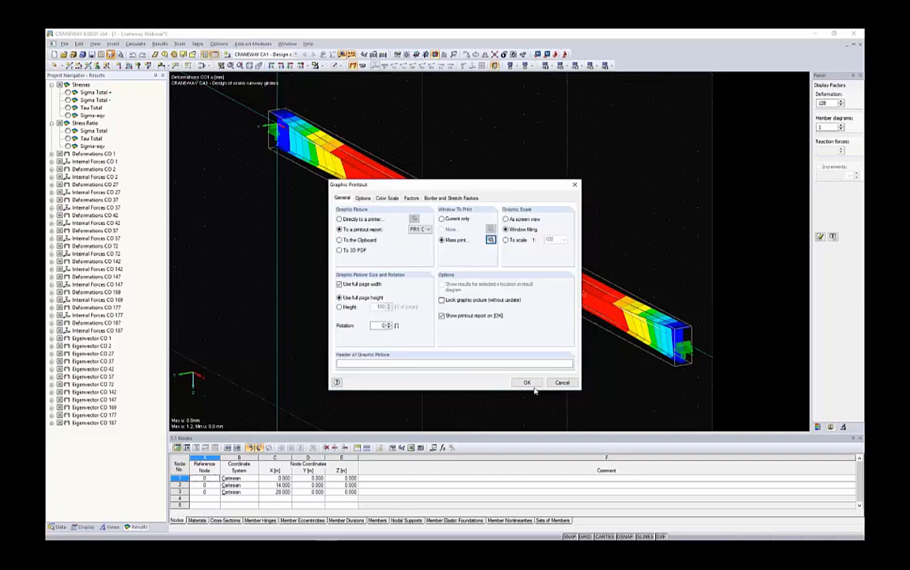
left_click(525, 383)
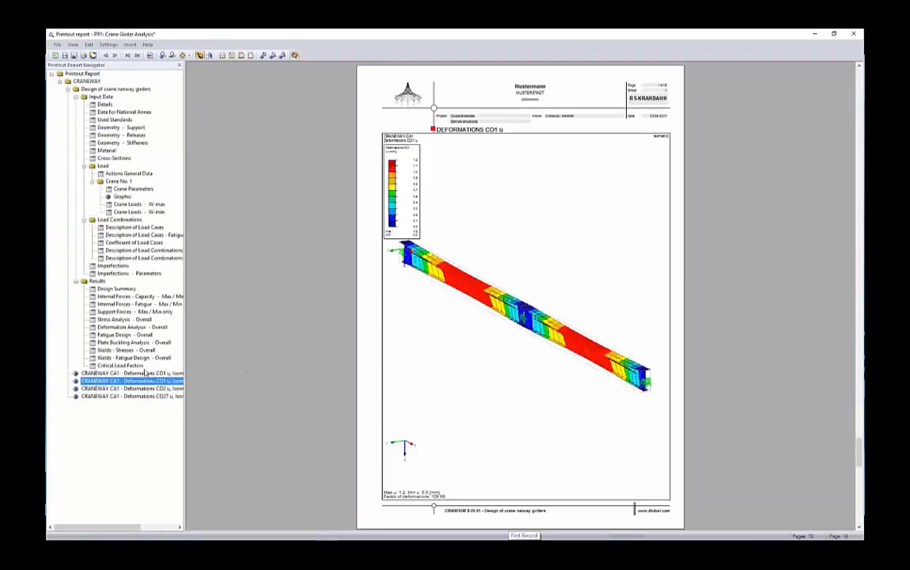
left_click(158, 388)
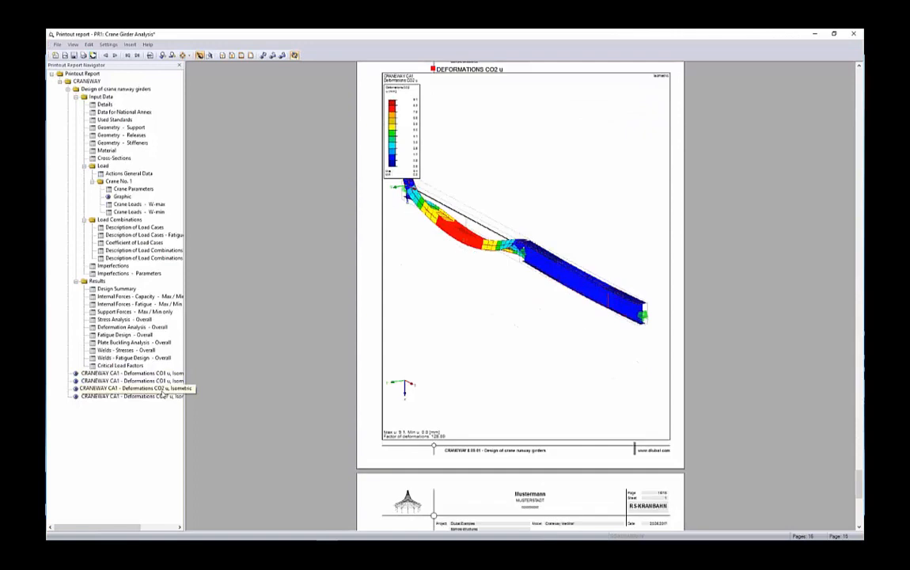
left_click(155, 398)
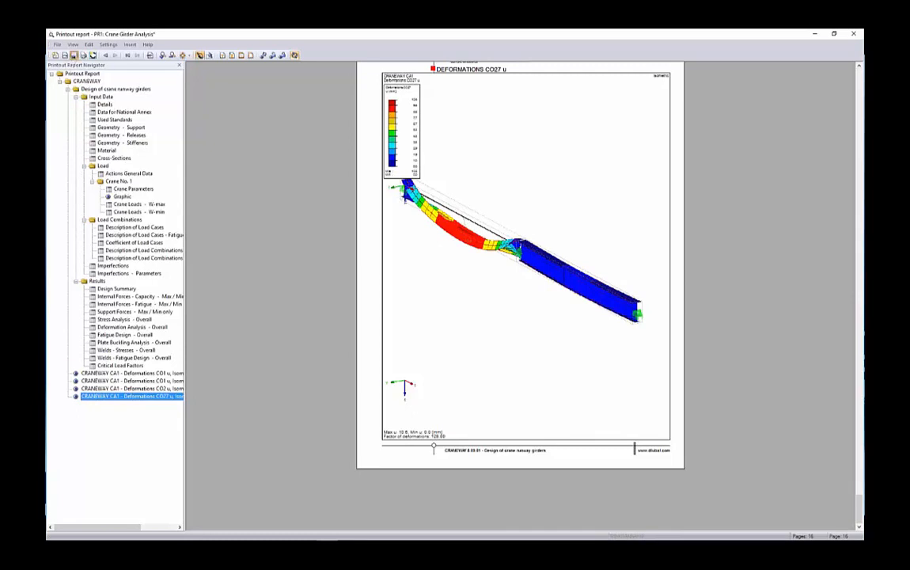
Save the Crane Girder Analysis report and minimize its window.
left_click(73, 55)
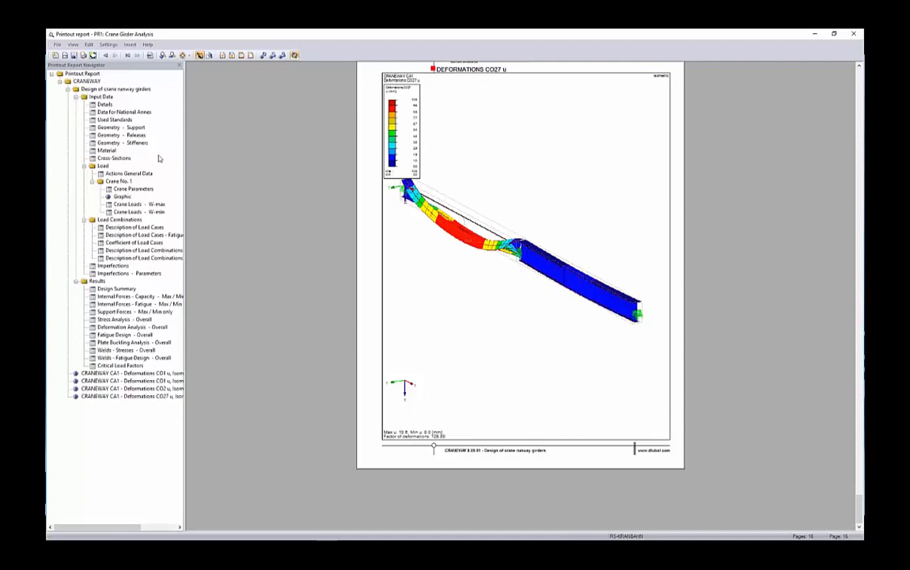
left_click(814, 34)
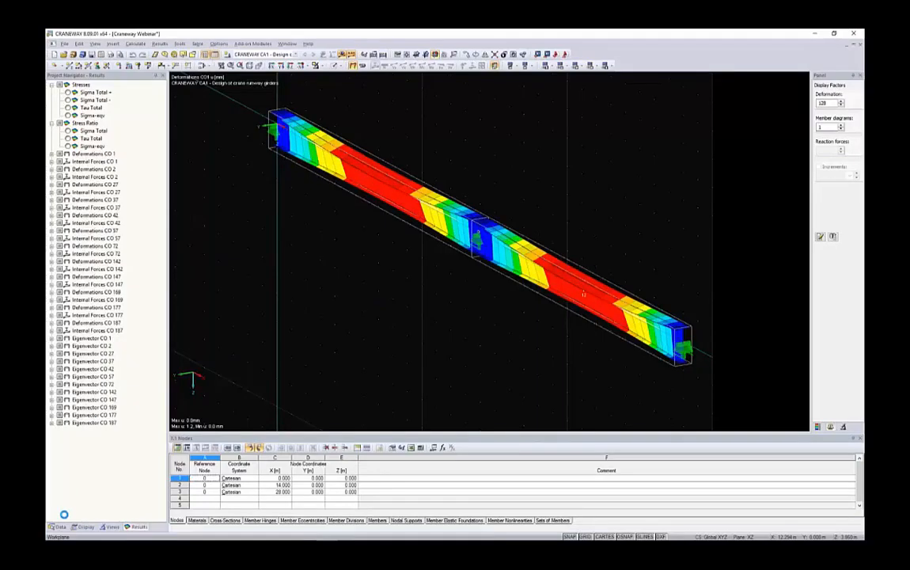
Reopen the crane runway girder design case from the project data and bring up its loading input.
left_click(57, 527)
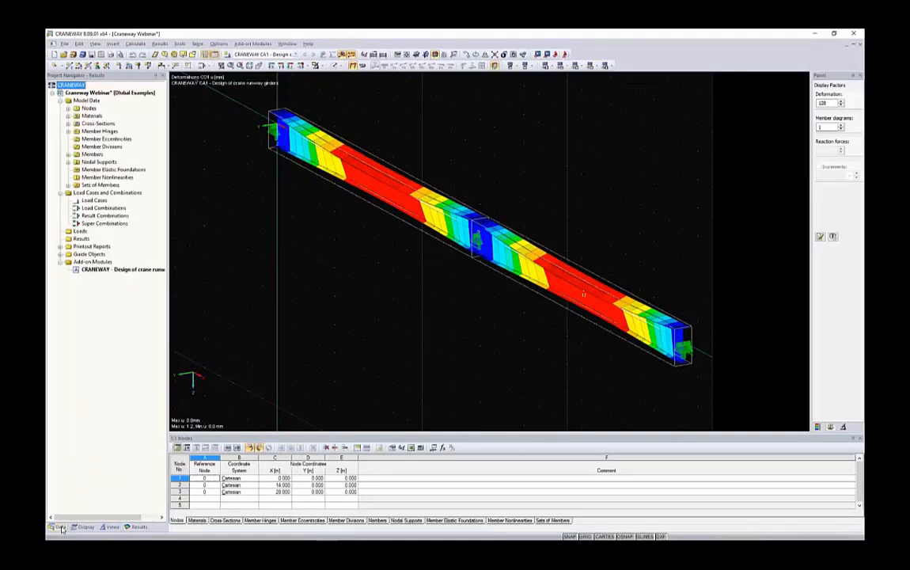
double_click(91, 270)
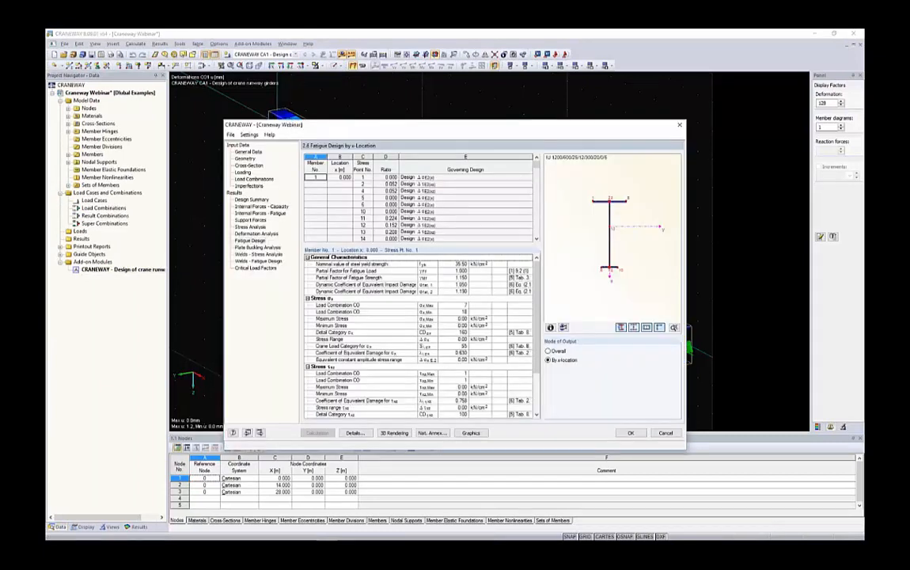
left_click(242, 172)
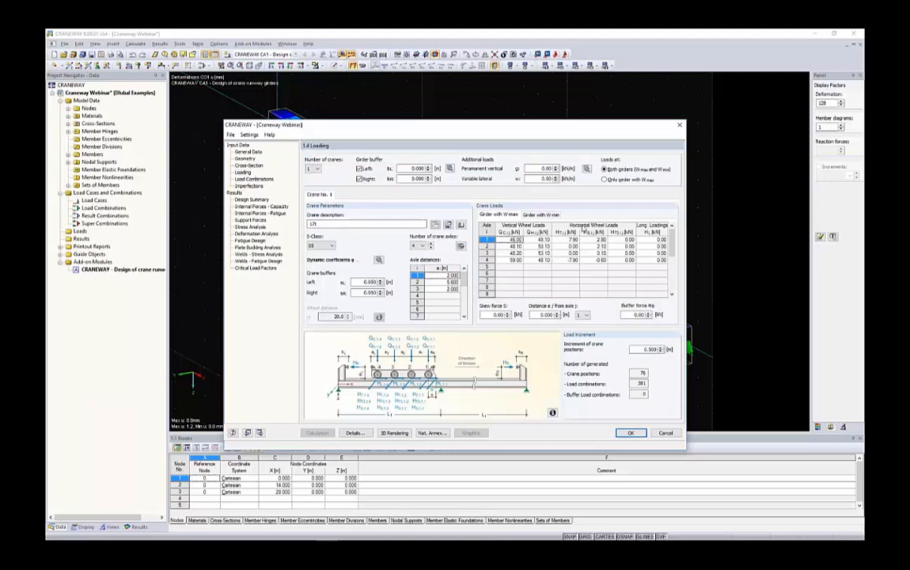
Compare the wheel loads and skew force S of Crane No. 1 between the W max and W min girders, and return to the general data.
left_click_drag(569, 240, 625, 260)
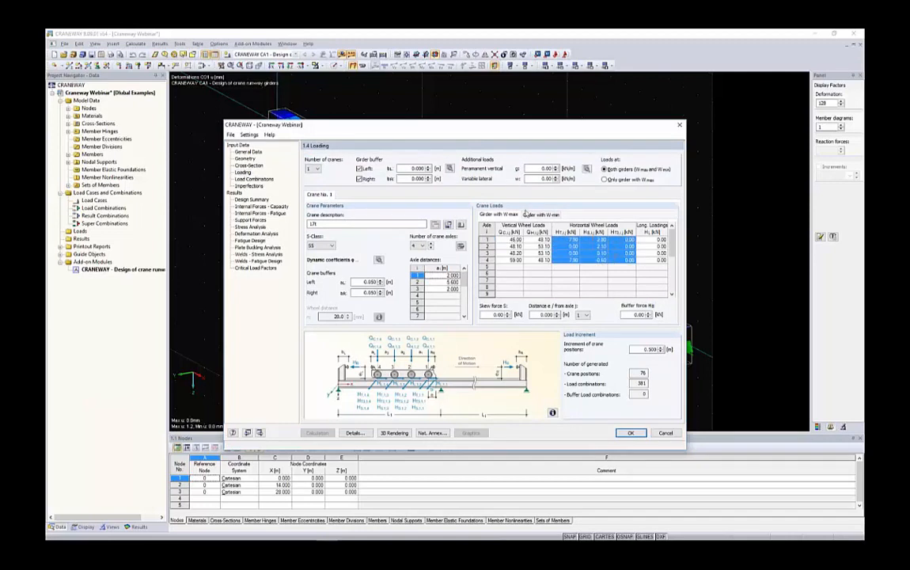
left_click(528, 213)
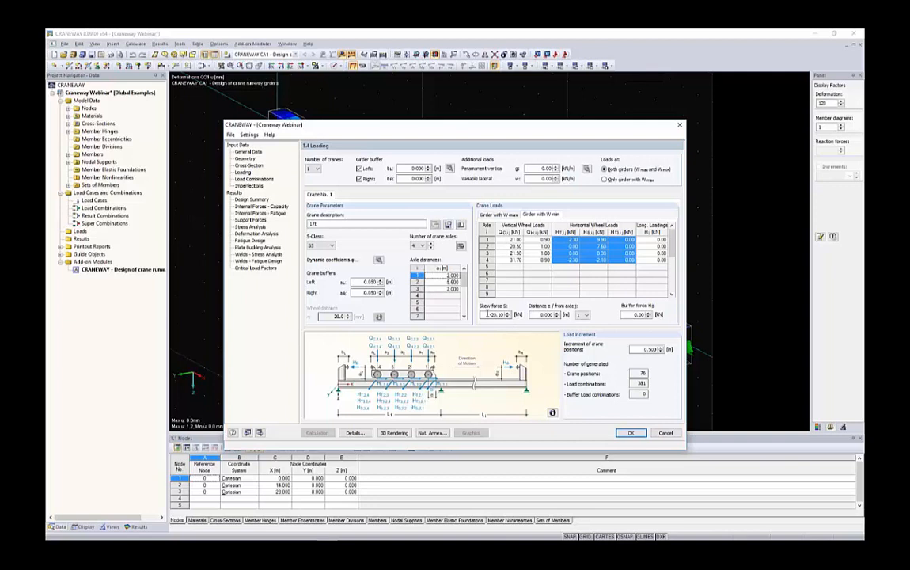
double_click(498, 315)
left_click(504, 215)
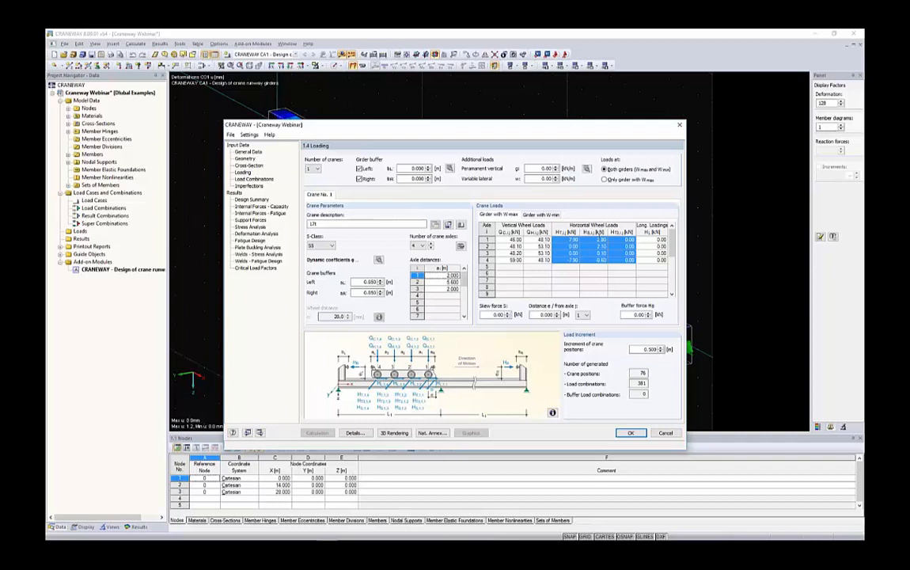
left_click(493, 315)
left_click(540, 214)
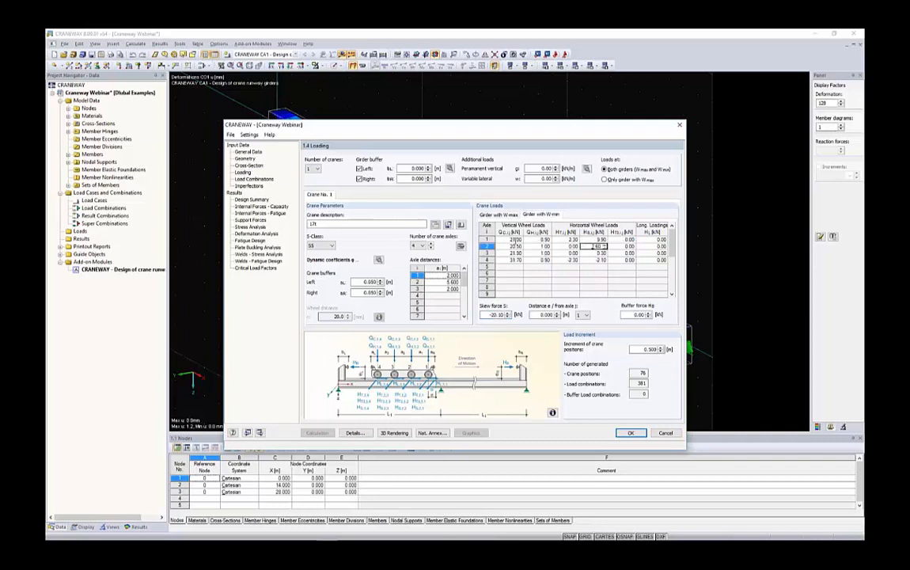
left_click_drag(512, 240, 625, 260)
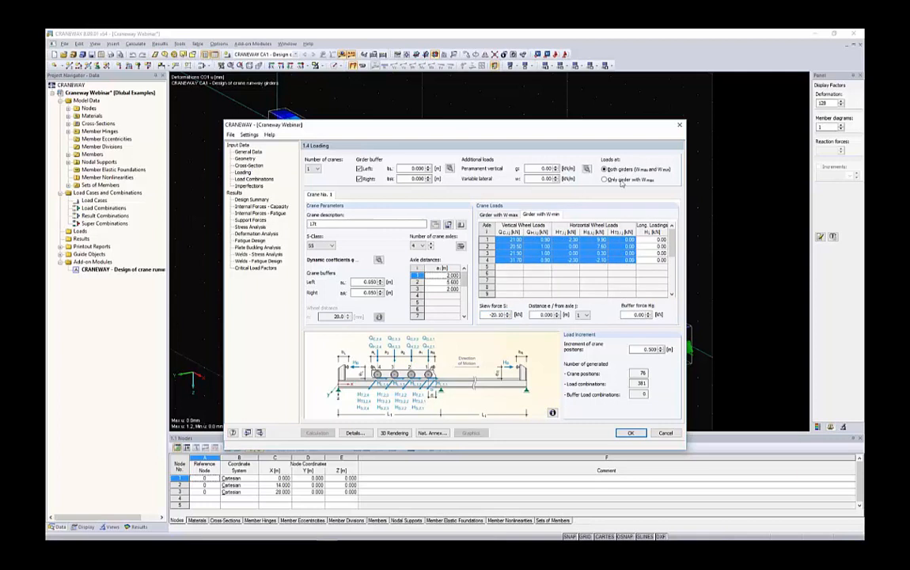
left_click(529, 216)
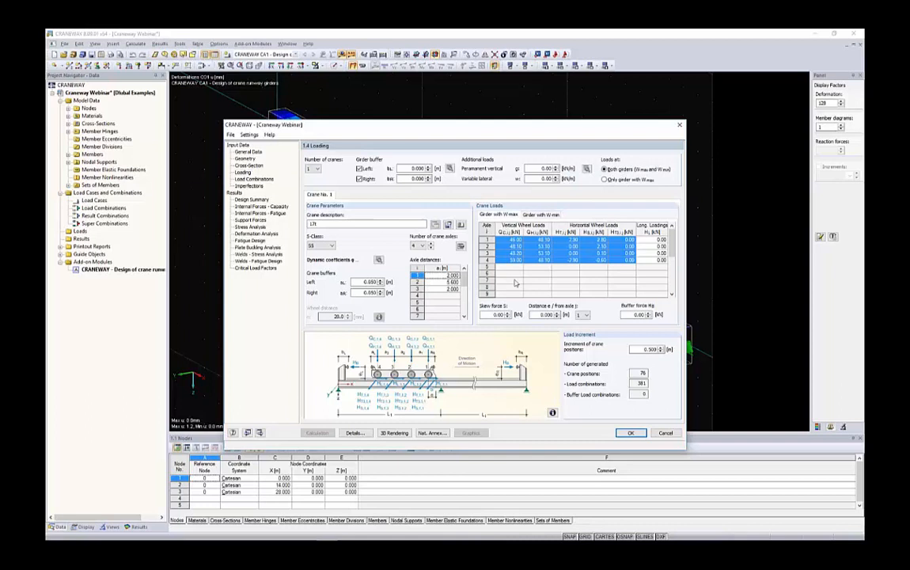
left_click(516, 281)
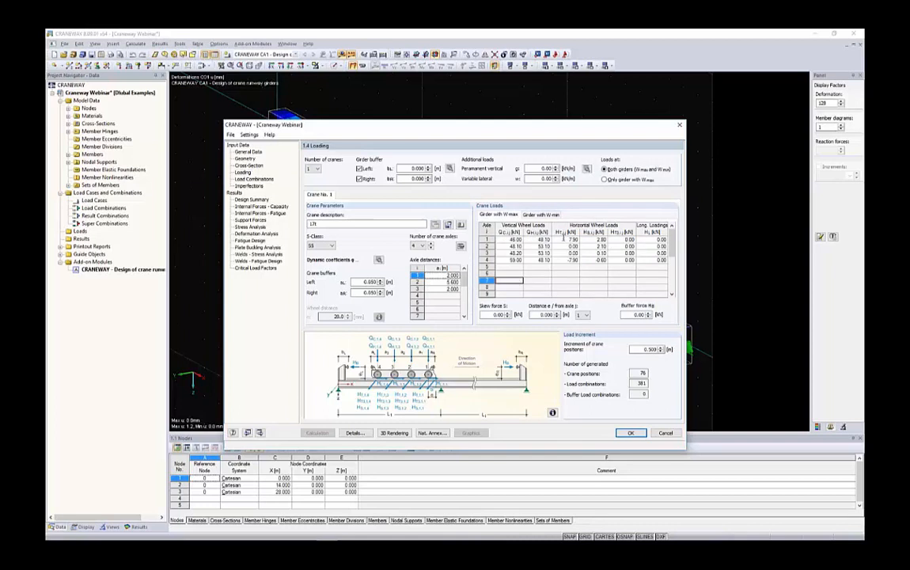
left_click_drag(582, 240, 600, 260)
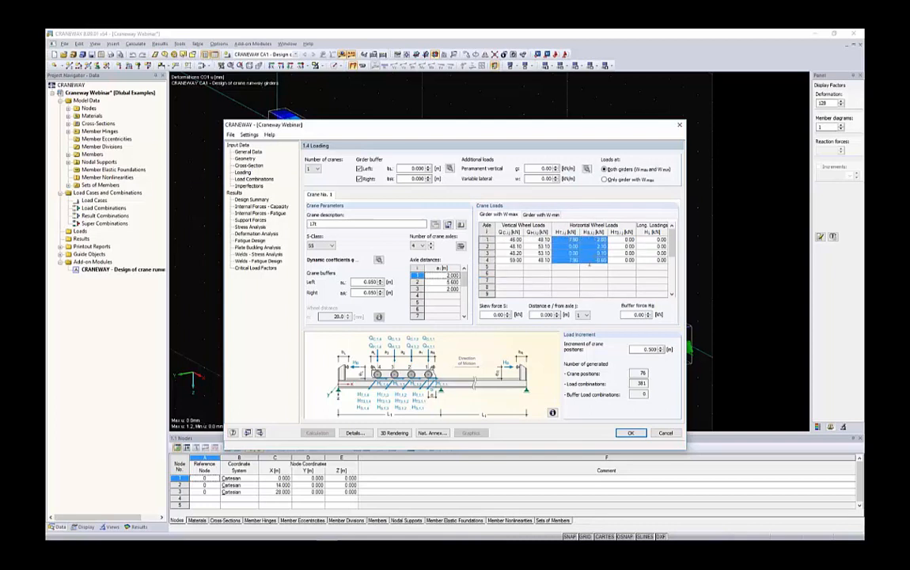
left_click(497, 314)
left_click(541, 215)
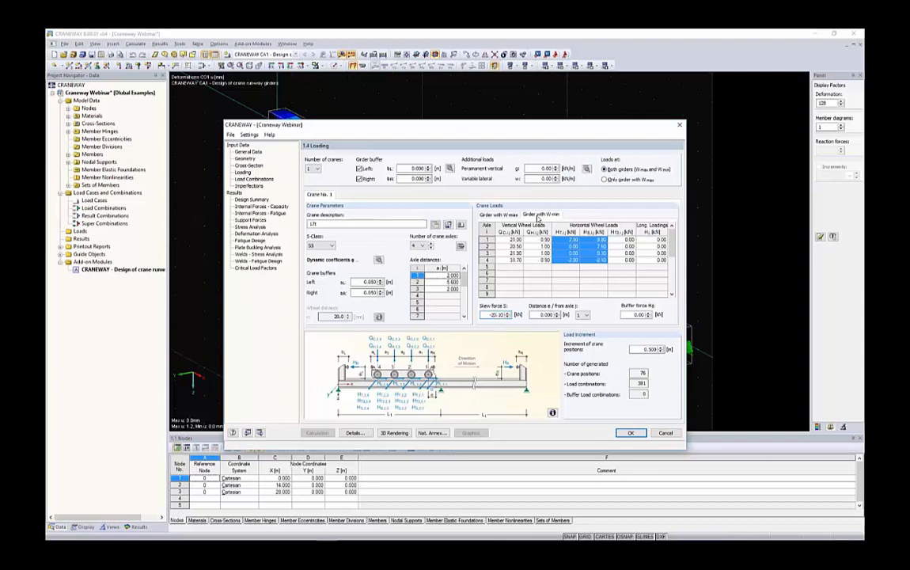
left_click_drag(506, 315, 488, 316)
left_click(249, 152)
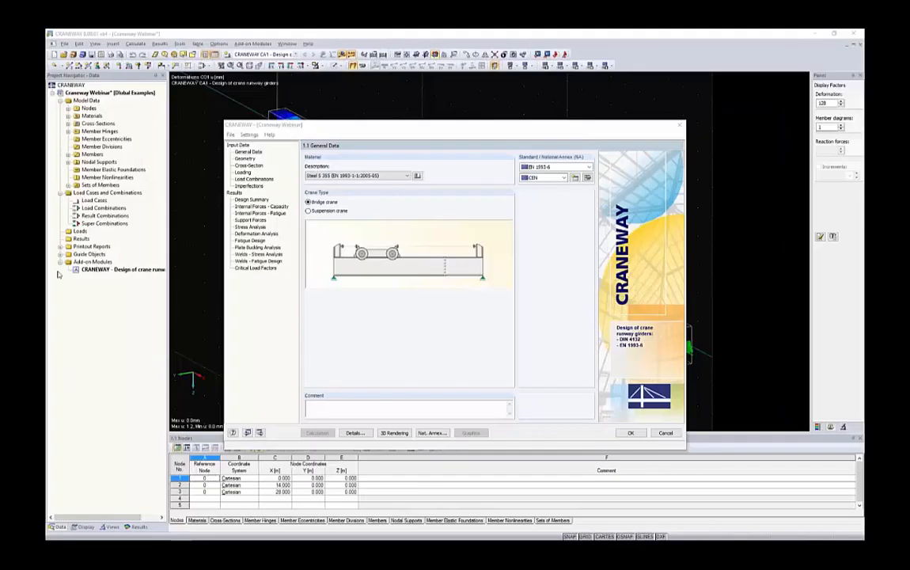
Switch to the Dlubal website in a maximized browser window and find the CRANEWAY 64-bit entry among the trial version downloads.
left_click_drag(58, 275, 409, 216)
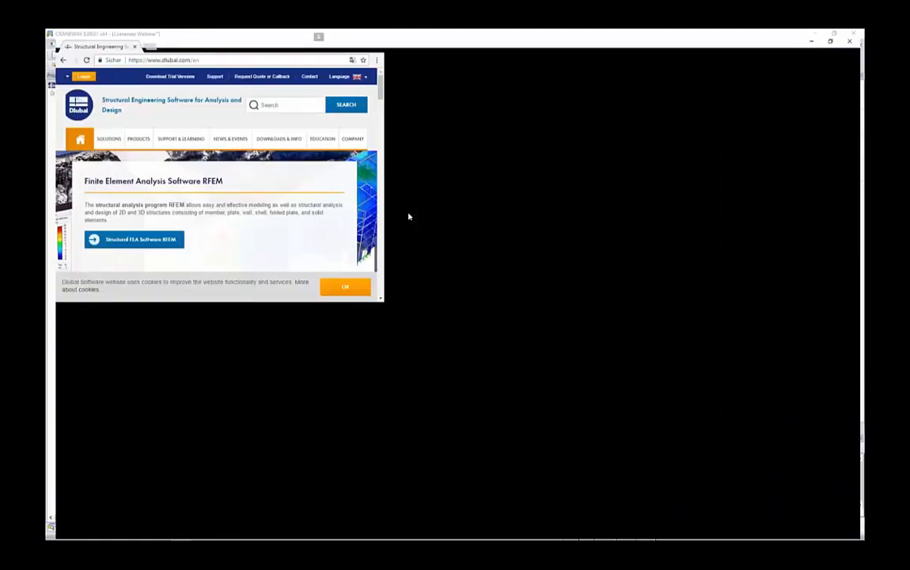
double_click(159, 45)
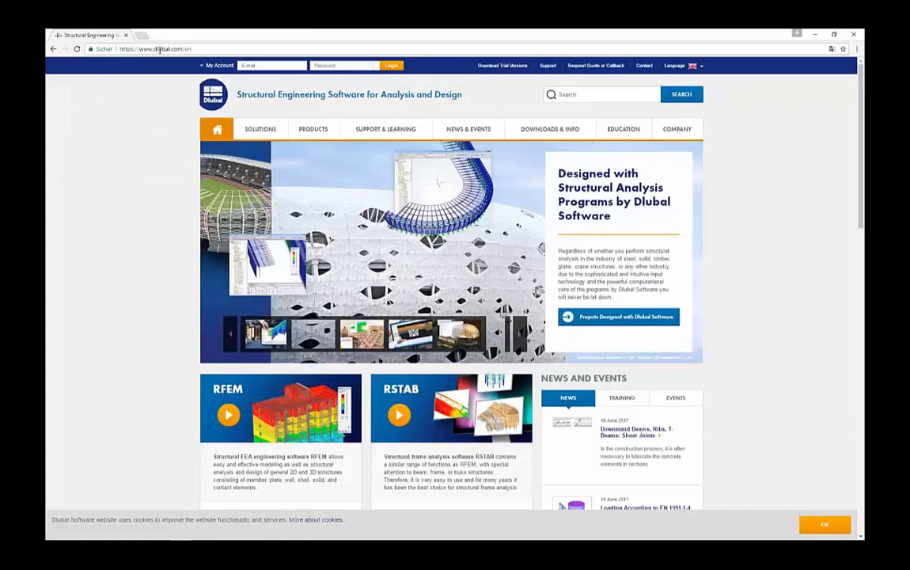
mouse_move(612, 130)
mouse_move(522, 128)
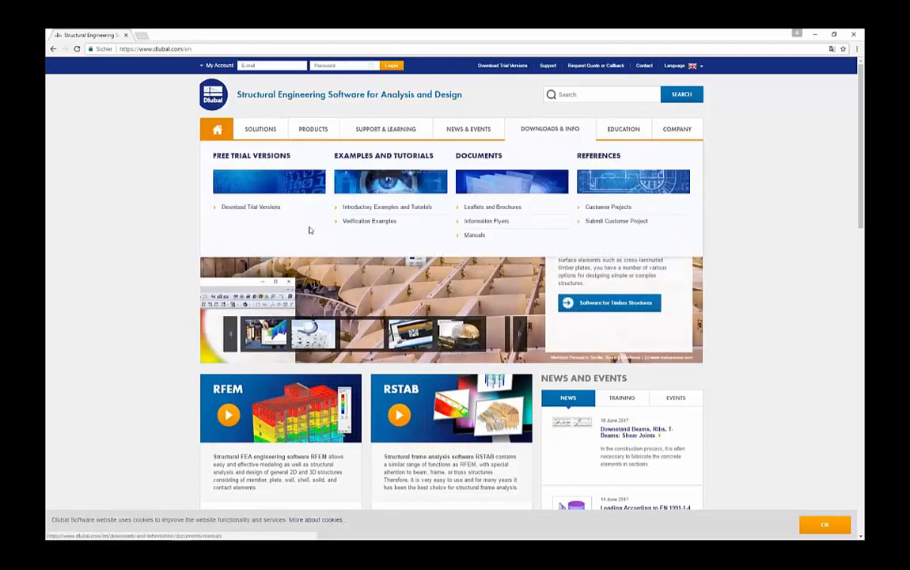
left_click(266, 208)
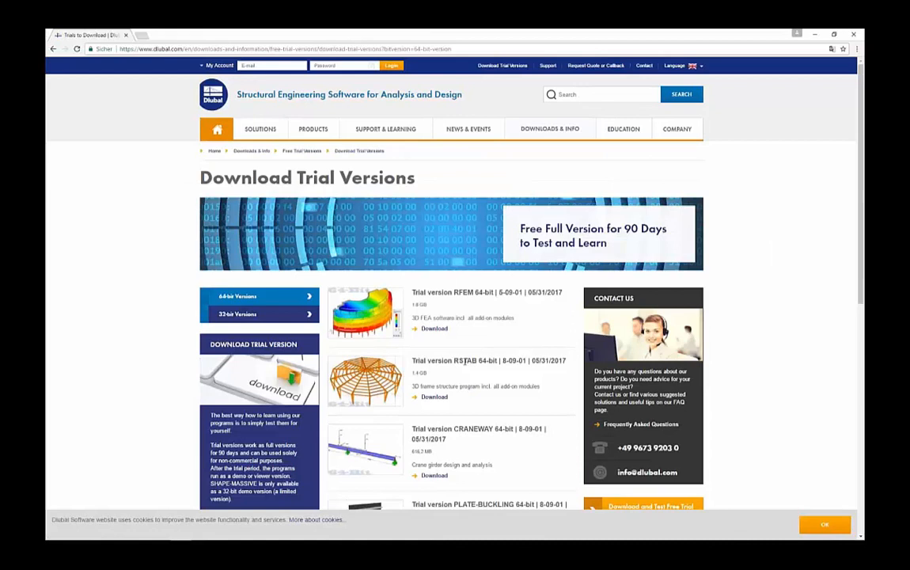
scroll(468, 277, "down", 2)
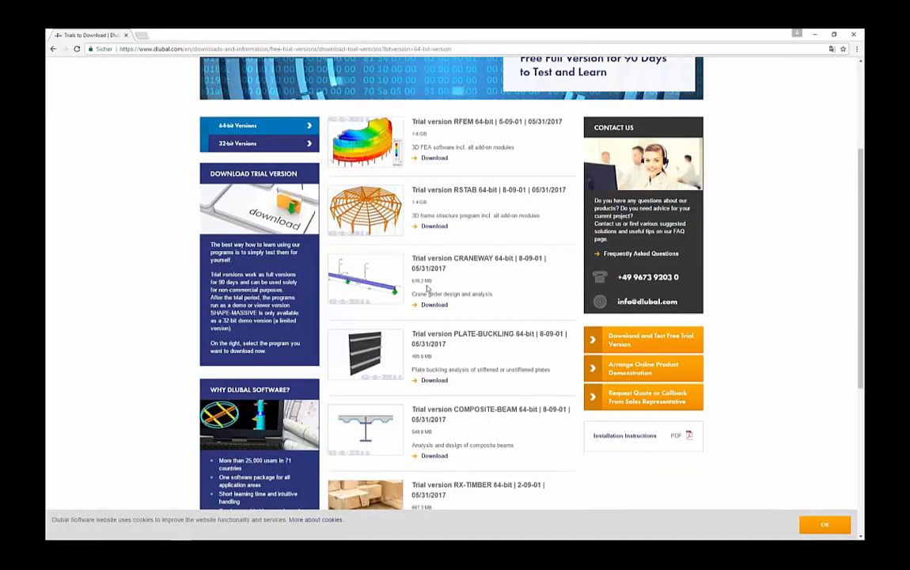